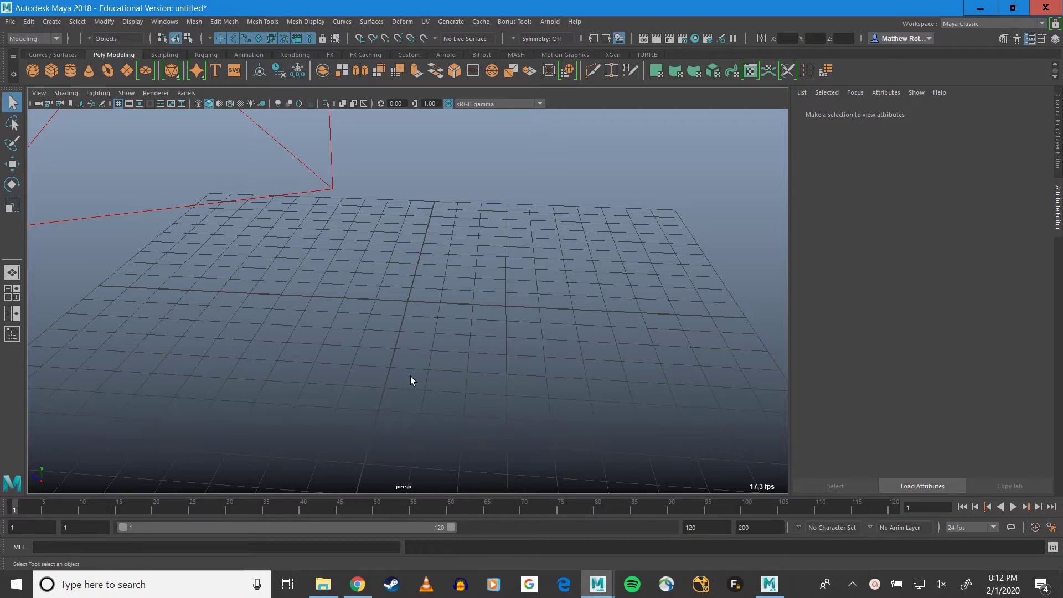
Step: Create a polygon cube at the centre of the grid
{"action": "left_click_drag", "start_coordinate": [371, 373], "coordinate": [413, 363], "text": "alt"}
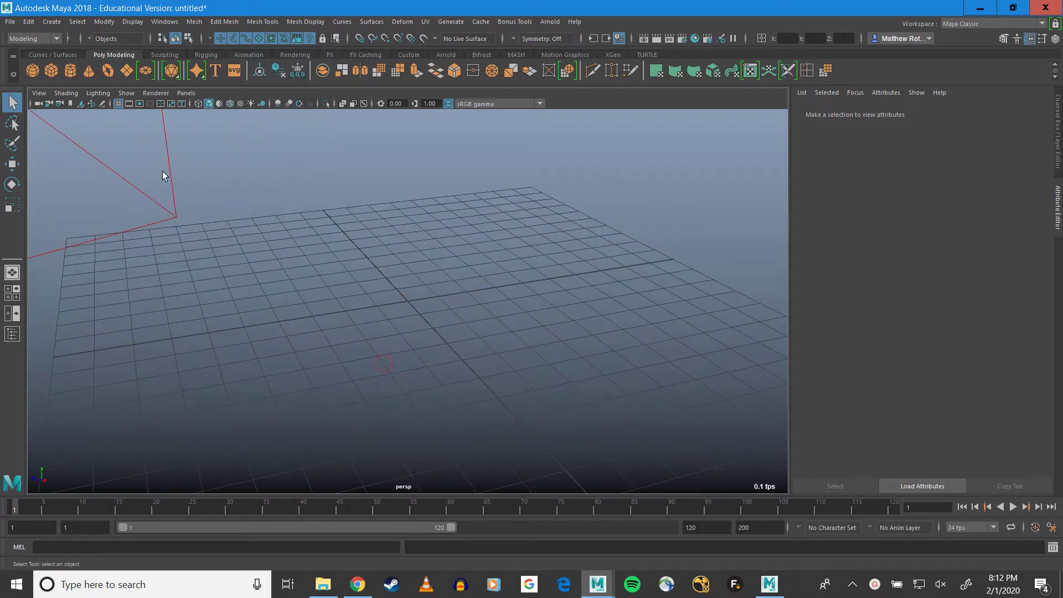
{"action": "left_click", "coordinate": [55, 72]}
{"action": "scroll", "coordinate": [390, 321], "scroll_direction": "up", "scroll_amount": 3}
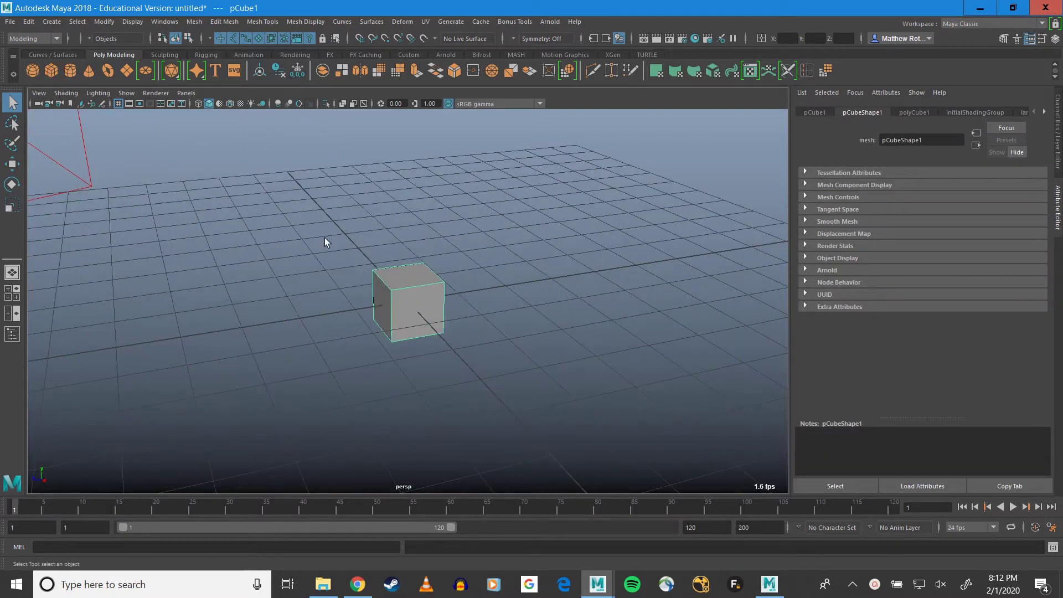
Step: Smooth the cube with 3 exponential division levels to round it into a sphere
{"action": "left_click", "coordinate": [102, 21]}
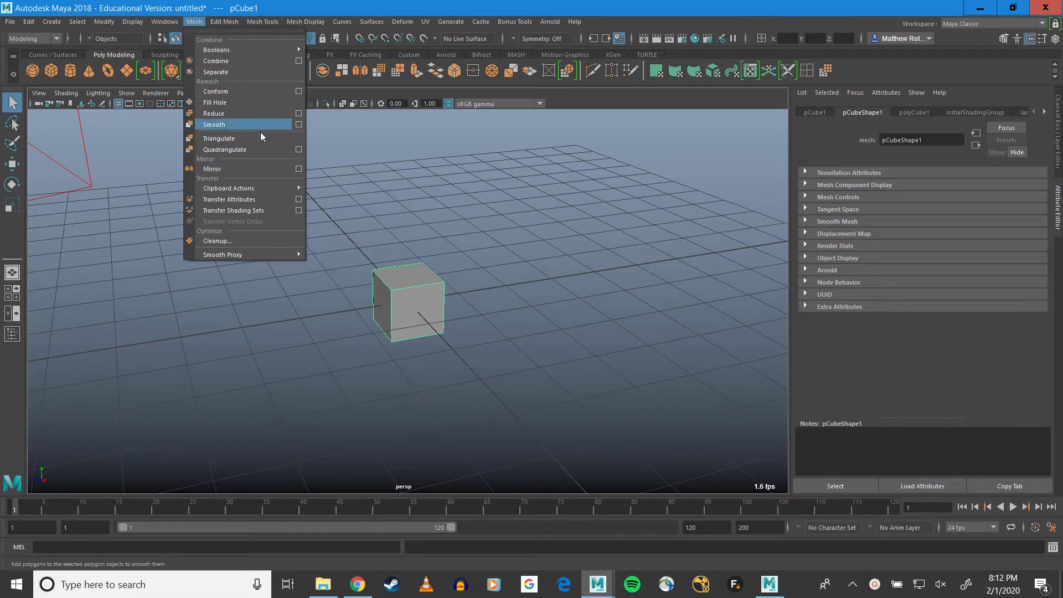
{"action": "left_click", "coordinate": [299, 125]}
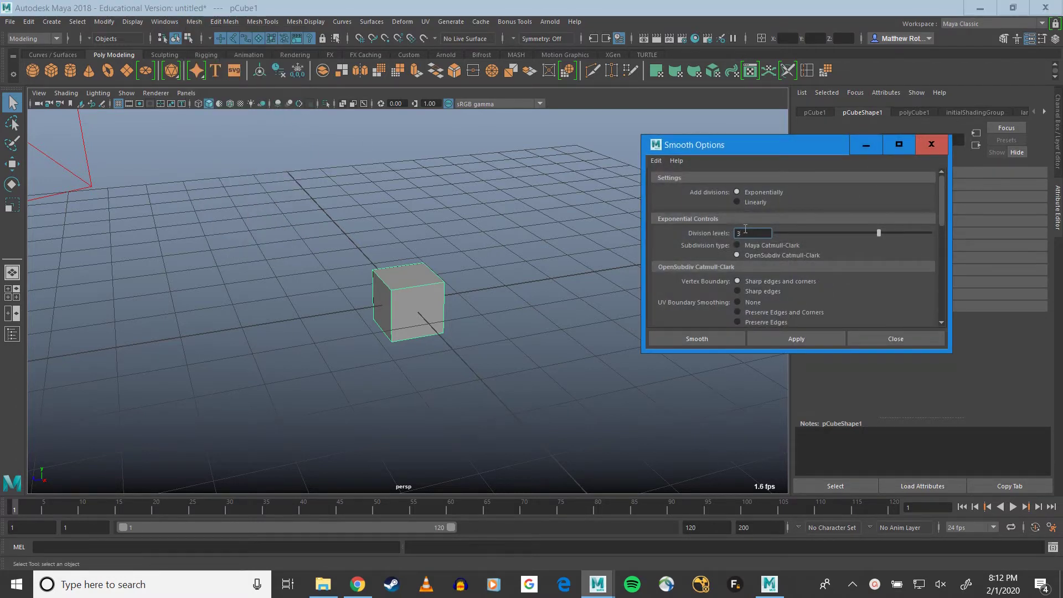
{"action": "left_click", "coordinate": [704, 339]}
{"action": "scroll", "coordinate": [399, 310], "scroll_direction": "up", "scroll_amount": 7}
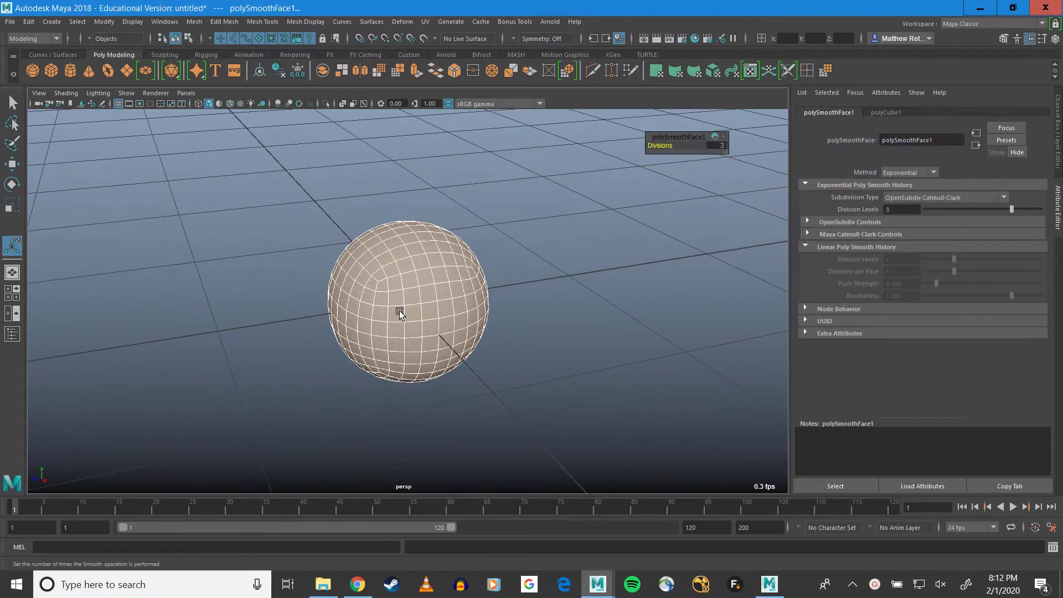
{"action": "scroll", "coordinate": [400, 310], "scroll_direction": "down", "scroll_amount": 3}
{"action": "left_click_drag", "start_coordinate": [443, 281], "coordinate": [375, 249], "text": "alt"}
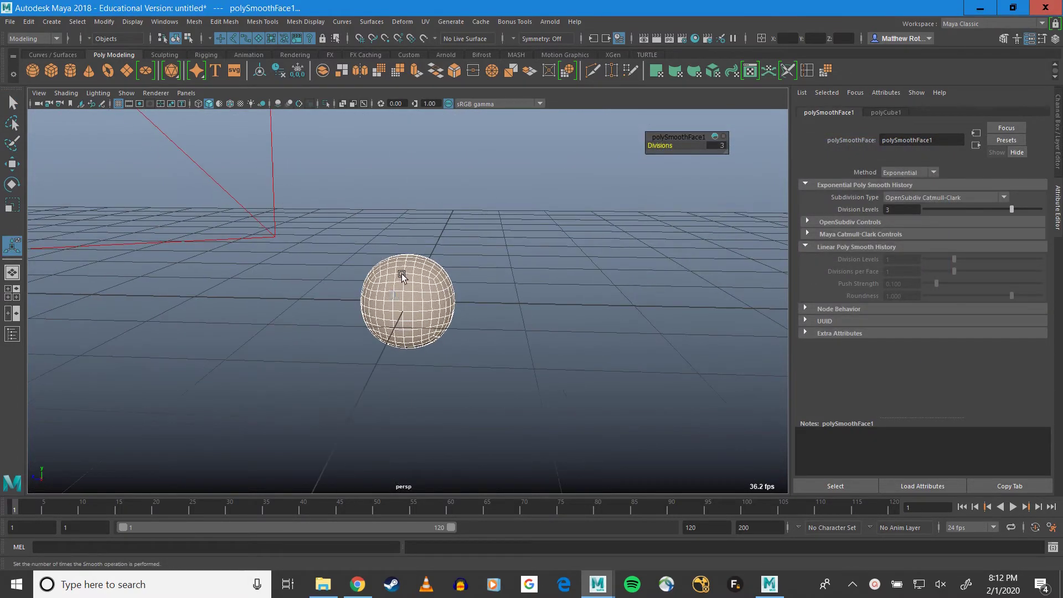
Step: Return the smoothed mesh to object selection and add a lattice deformer around it
{"action": "right_click_drag", "start_coordinate": [392, 281], "coordinate": [434, 255]}
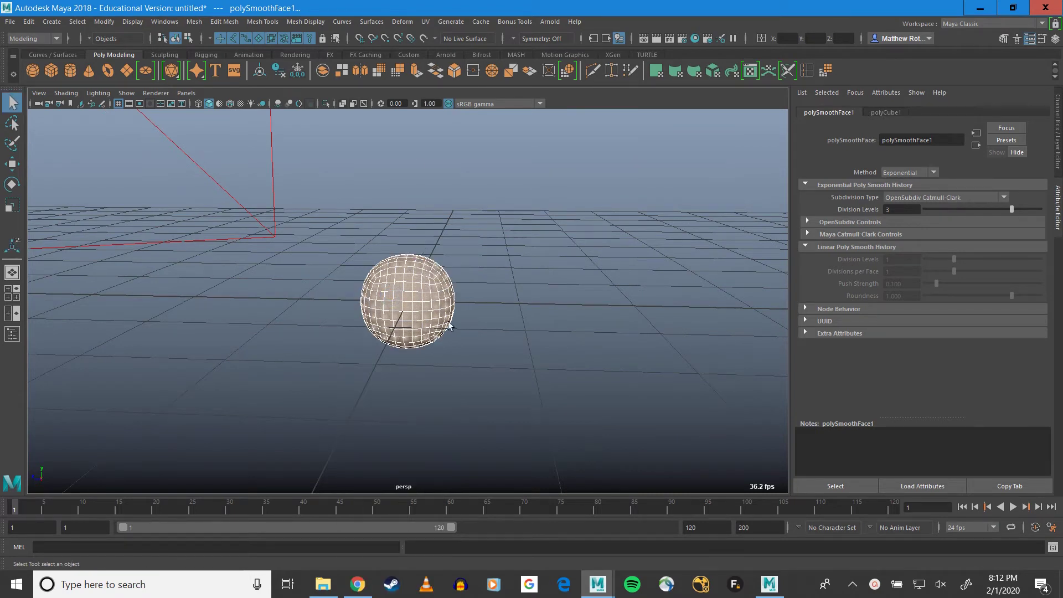
{"action": "left_click", "coordinate": [397, 289]}
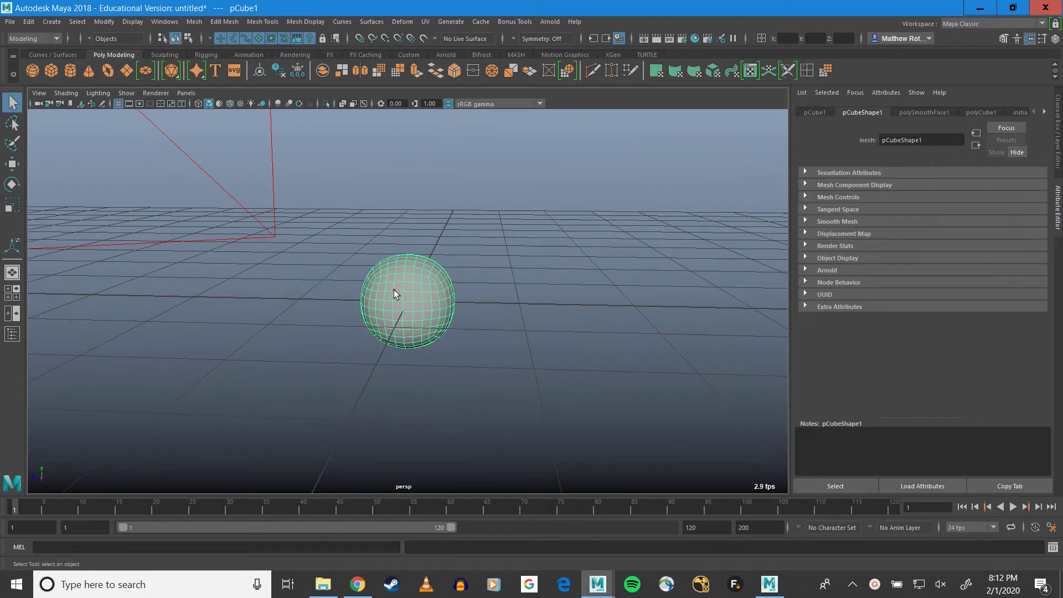
{"action": "left_click", "coordinate": [412, 22]}
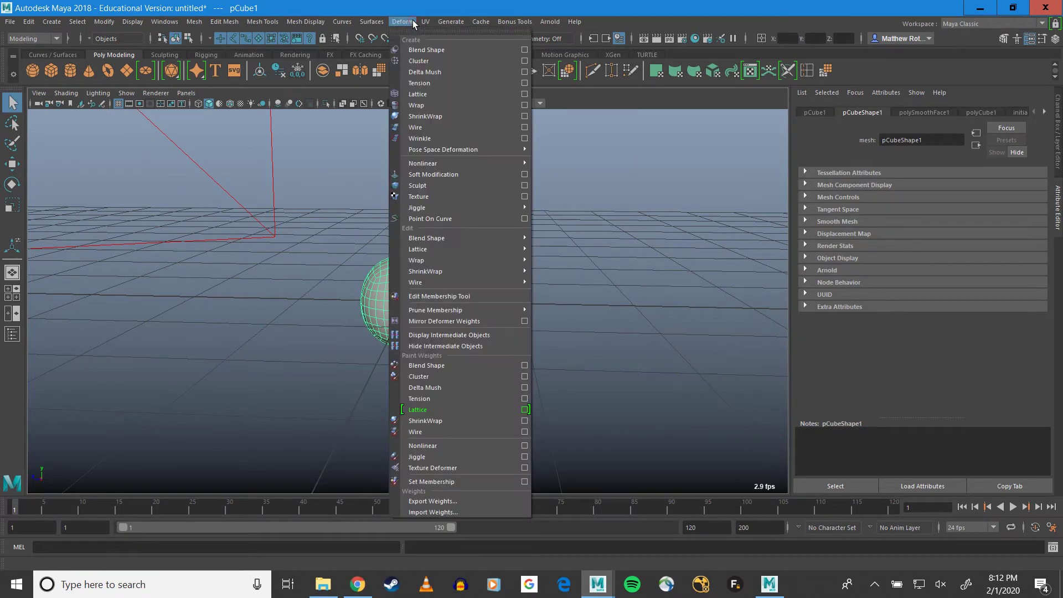
{"action": "left_click", "coordinate": [476, 94]}
{"action": "left_click_drag", "start_coordinate": [483, 217], "coordinate": [417, 256], "text": "alt"}
Step: Move the topmost row of lattice points upward to stretch the sphere into an egg shape
{"action": "right_click_drag", "start_coordinate": [429, 231], "coordinate": [426, 201]}
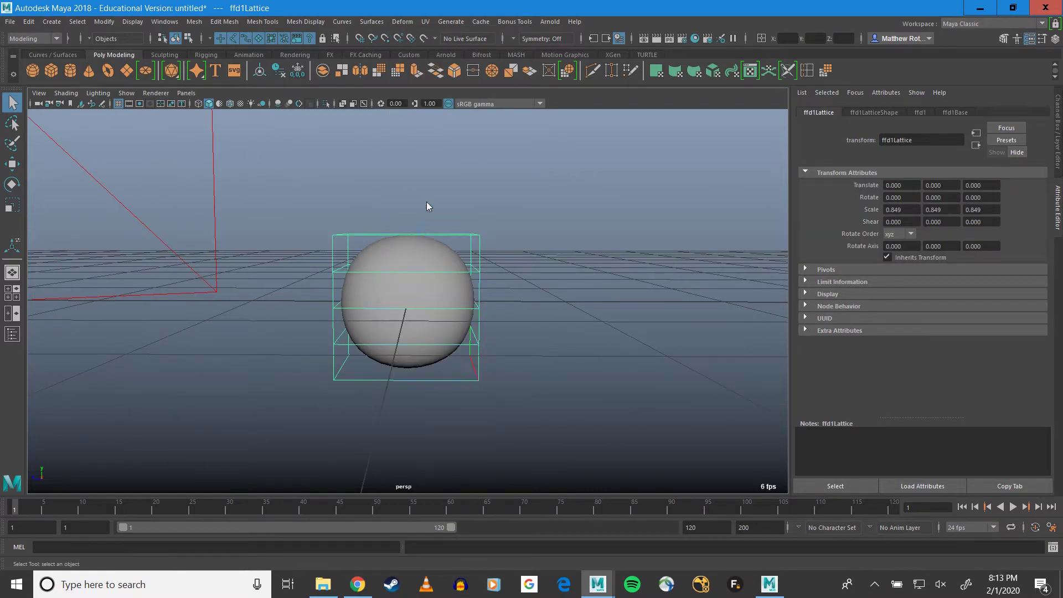
{"action": "left_click_drag", "start_coordinate": [295, 202], "coordinate": [494, 255]}
{"action": "scroll", "coordinate": [494, 253], "scroll_direction": "up", "scroll_amount": 3}
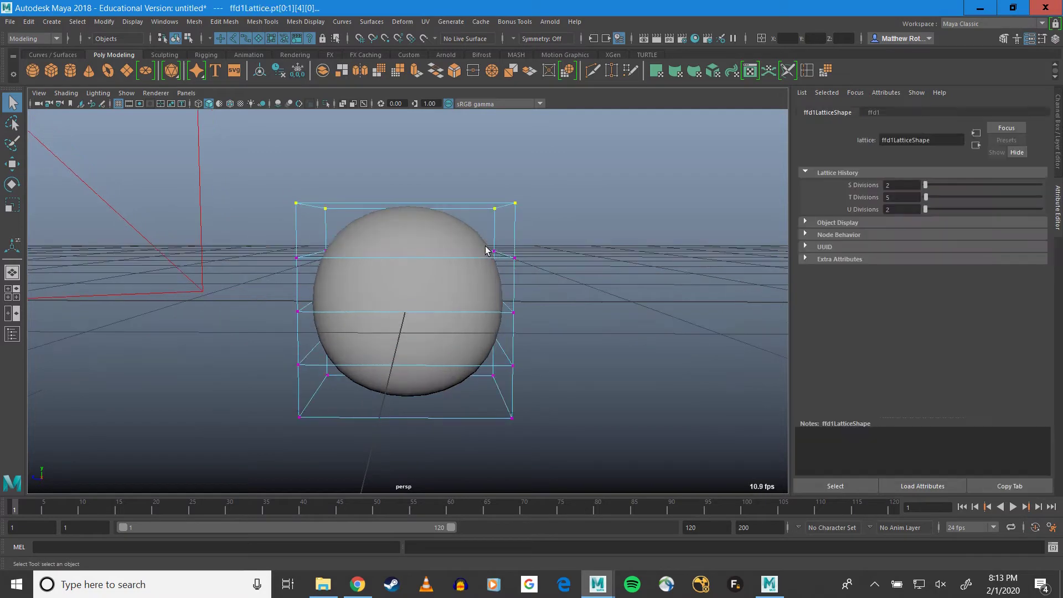
{"action": "key", "text": "w"}
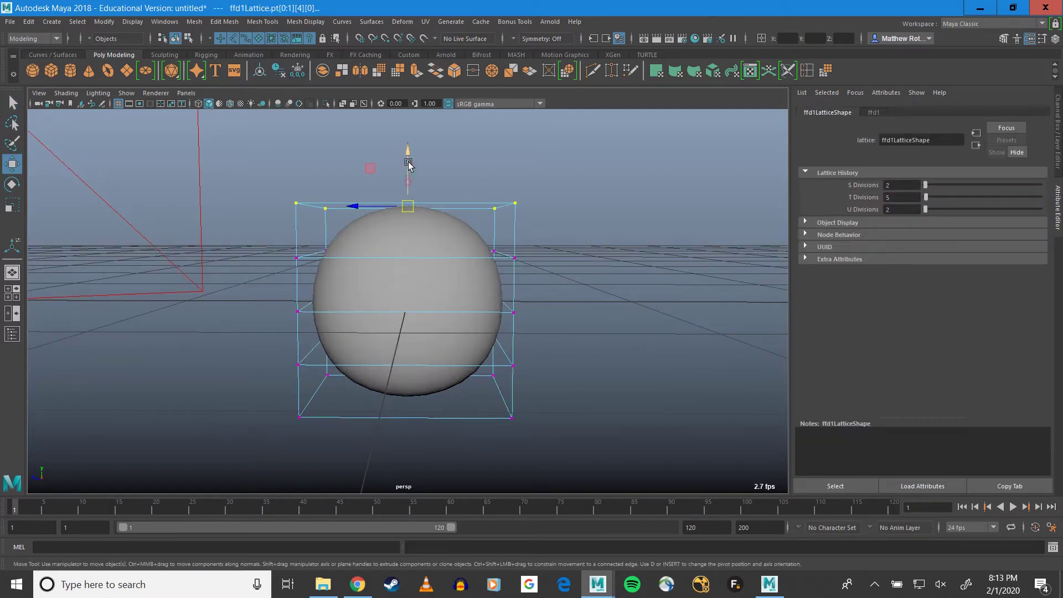
{"action": "left_click_drag", "start_coordinate": [408, 164], "coordinate": [408, 131]}
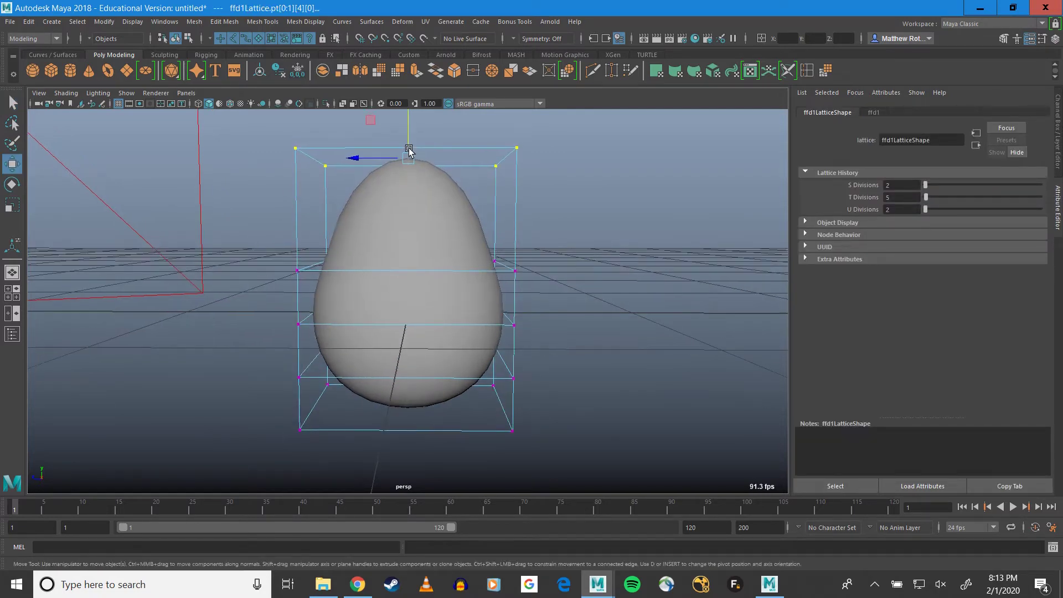
Step: Raise the upper two rows of lattice points slightly to lengthen the egg's tapered top
{"action": "left_click_drag", "start_coordinate": [278, 136], "coordinate": [560, 276]}
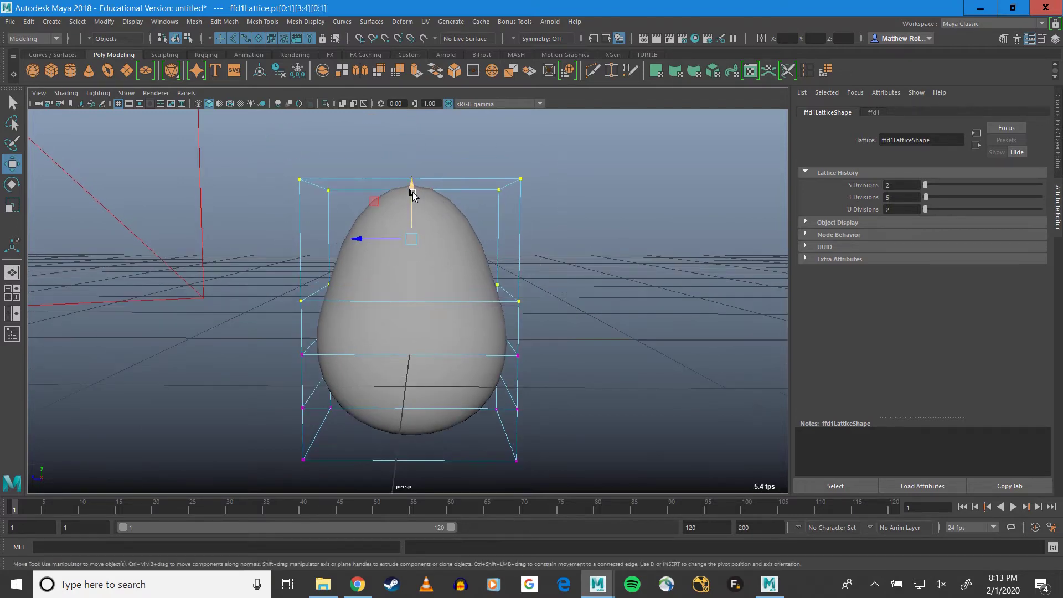
{"action": "left_click_drag", "start_coordinate": [412, 193], "coordinate": [412, 175]}
{"action": "scroll", "coordinate": [482, 199], "scroll_direction": "down", "scroll_amount": 2}
{"action": "left_click_drag", "start_coordinate": [527, 211], "coordinate": [493, 221], "text": "alt"}
Step: Delete the egg mesh's history to bake in the deformation and remove the lattice
{"action": "left_click", "coordinate": [439, 255]}
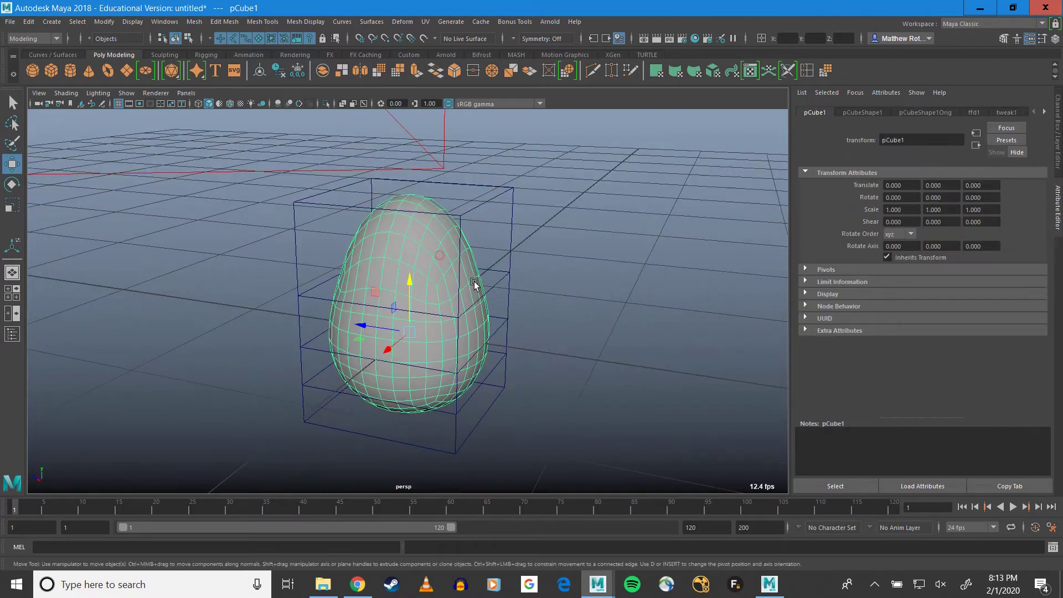
{"action": "left_click_drag", "start_coordinate": [474, 284], "coordinate": [285, 276], "text": "alt"}
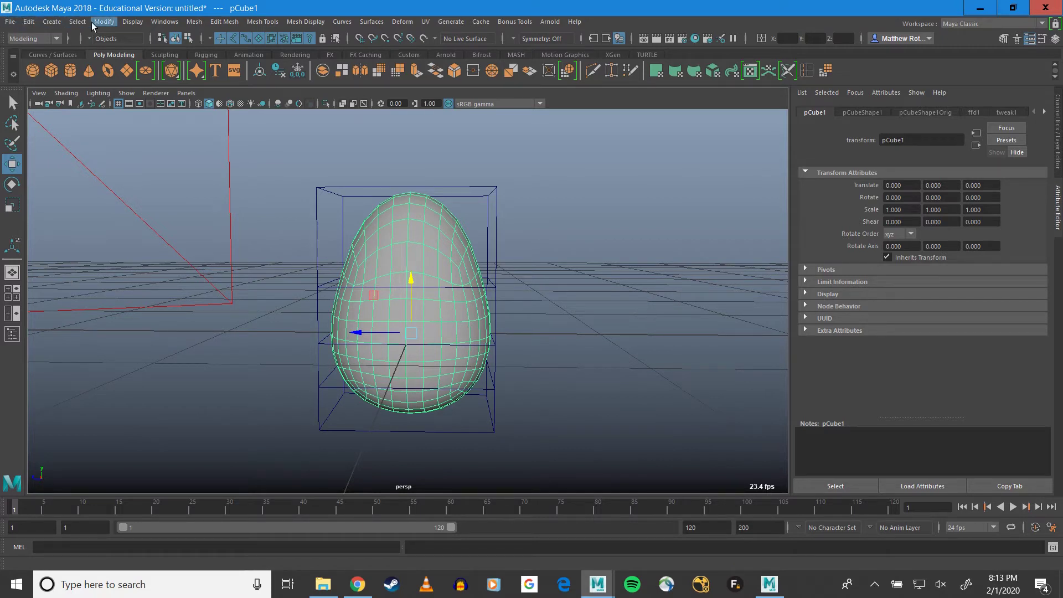
{"action": "left_click", "coordinate": [29, 22]}
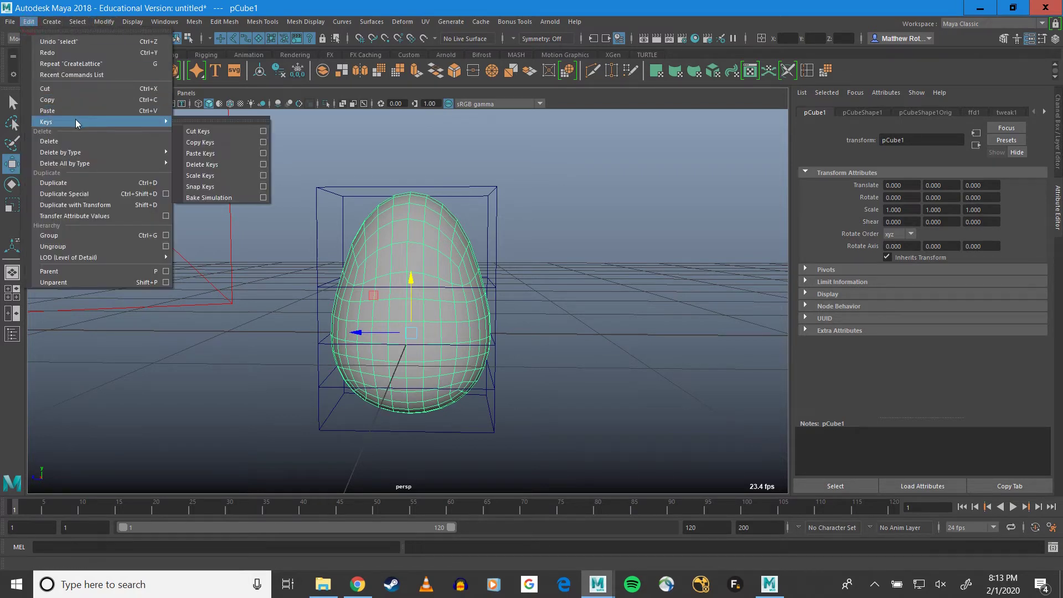
{"action": "mouse_move", "coordinate": [83, 155]}
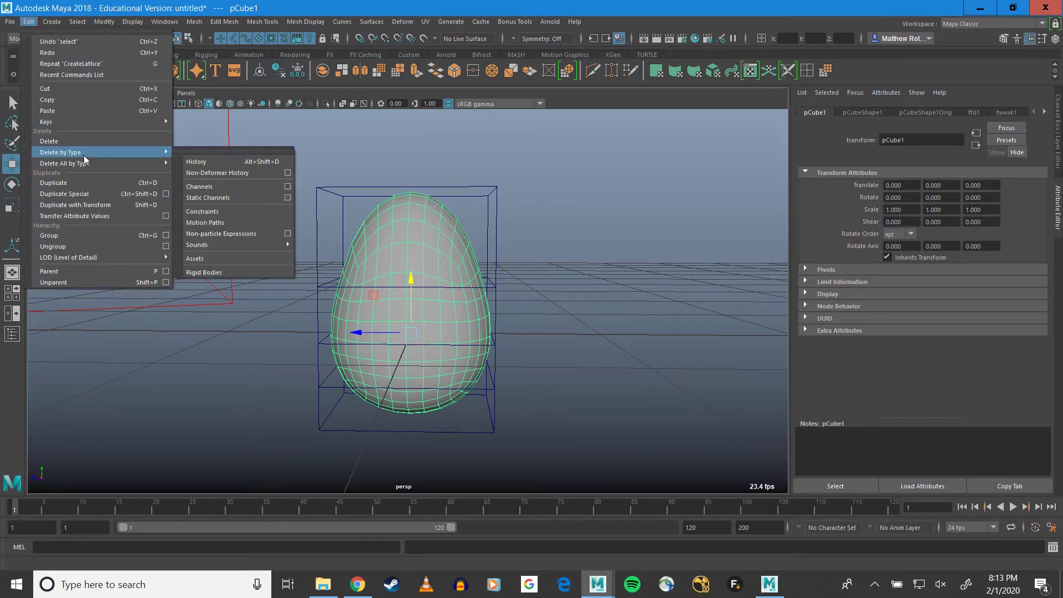
{"action": "left_click", "coordinate": [228, 162]}
{"action": "left_click_drag", "start_coordinate": [572, 283], "coordinate": [472, 351], "text": "alt"}
{"action": "key", "text": "q"}
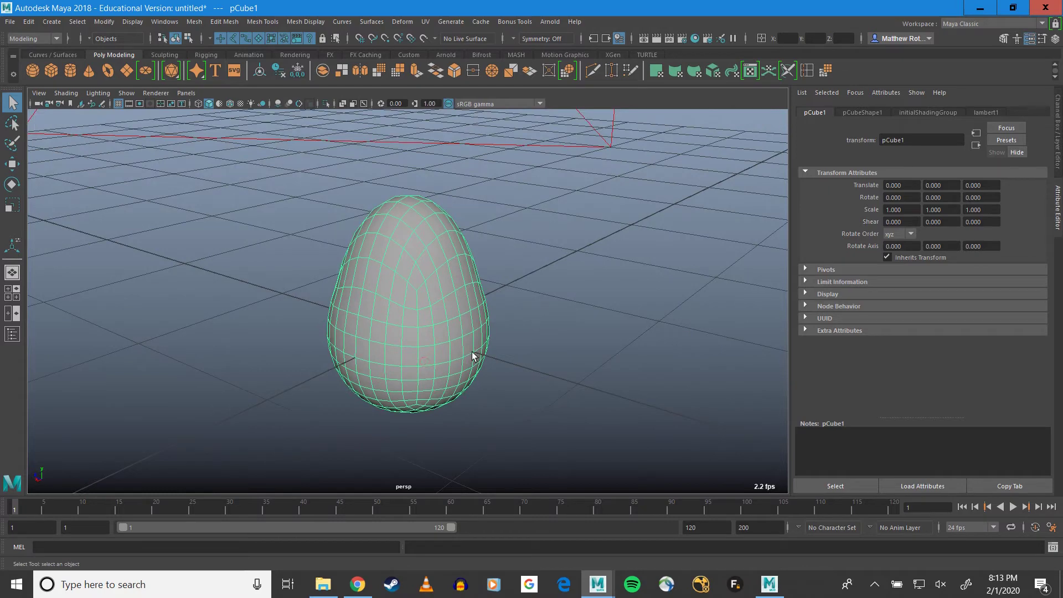
Step: Scale the egg uniformly to about 4.44 on all axes and leave it selected
{"action": "left_click_drag", "start_coordinate": [389, 294], "coordinate": [590, 303], "text": "alt"}
{"action": "key", "text": "r"}
{"action": "left_click_drag", "start_coordinate": [509, 328], "coordinate": [476, 345], "text": "alt"}
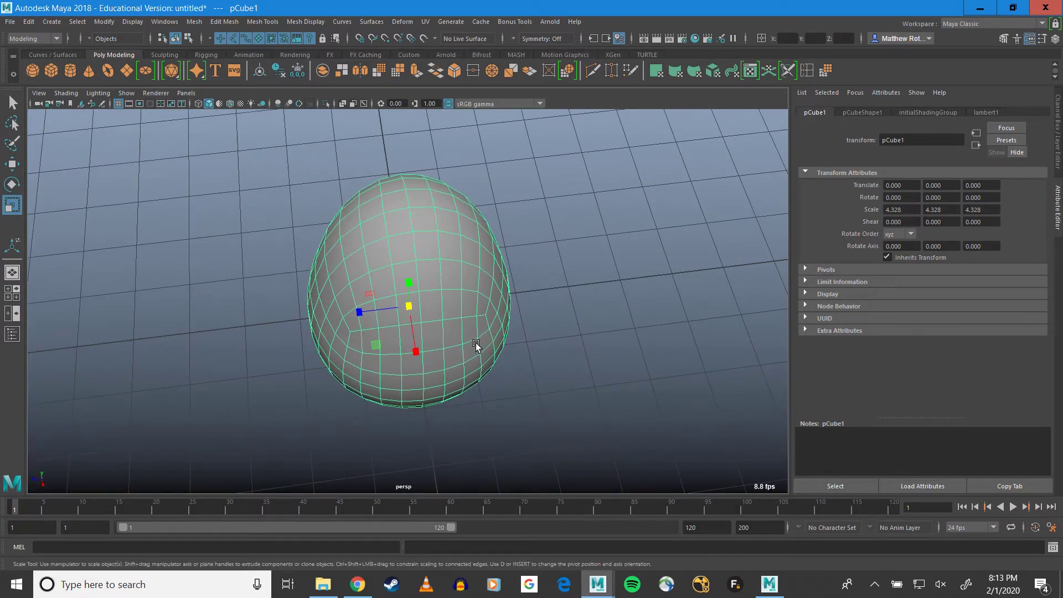
{"action": "left_click_drag", "start_coordinate": [410, 306], "coordinate": [416, 311]}
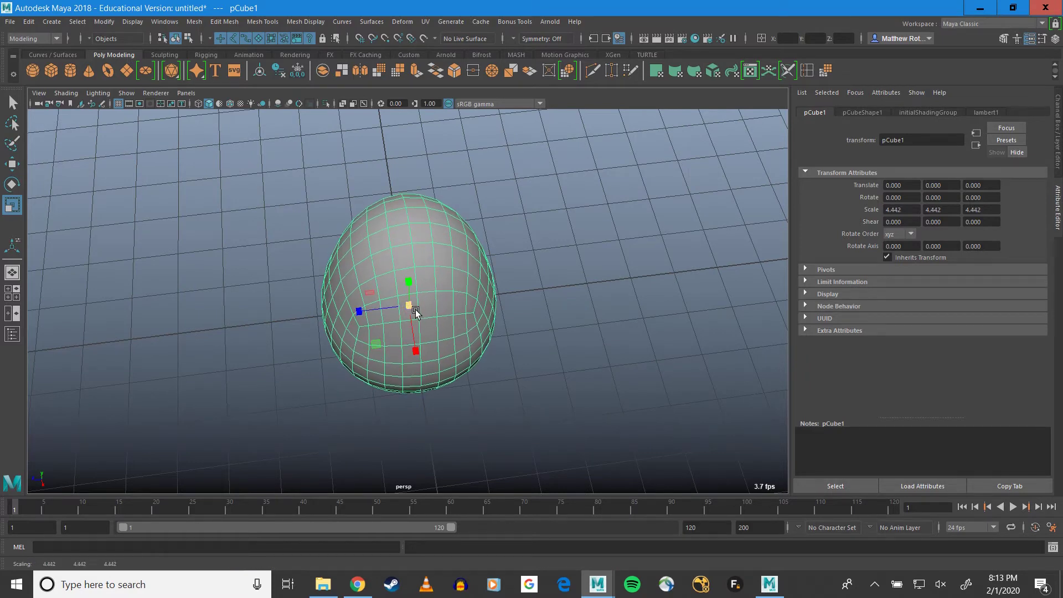
{"action": "left_click", "coordinate": [542, 367]}
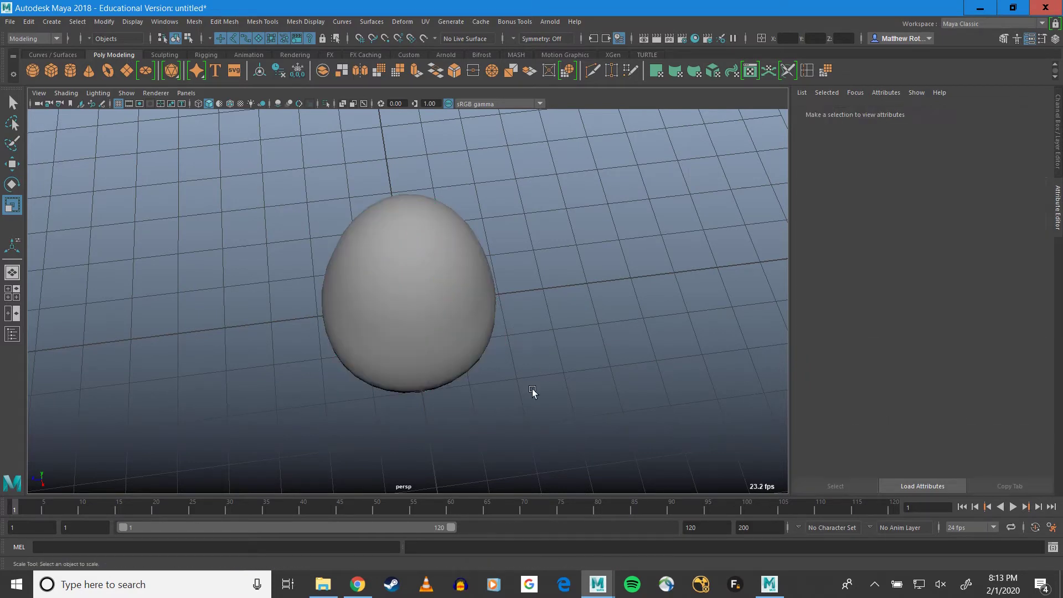
{"action": "left_click", "coordinate": [468, 328]}
{"action": "left_click_drag", "start_coordinate": [491, 350], "coordinate": [476, 299], "text": "alt"}
{"action": "key", "text": "q"}
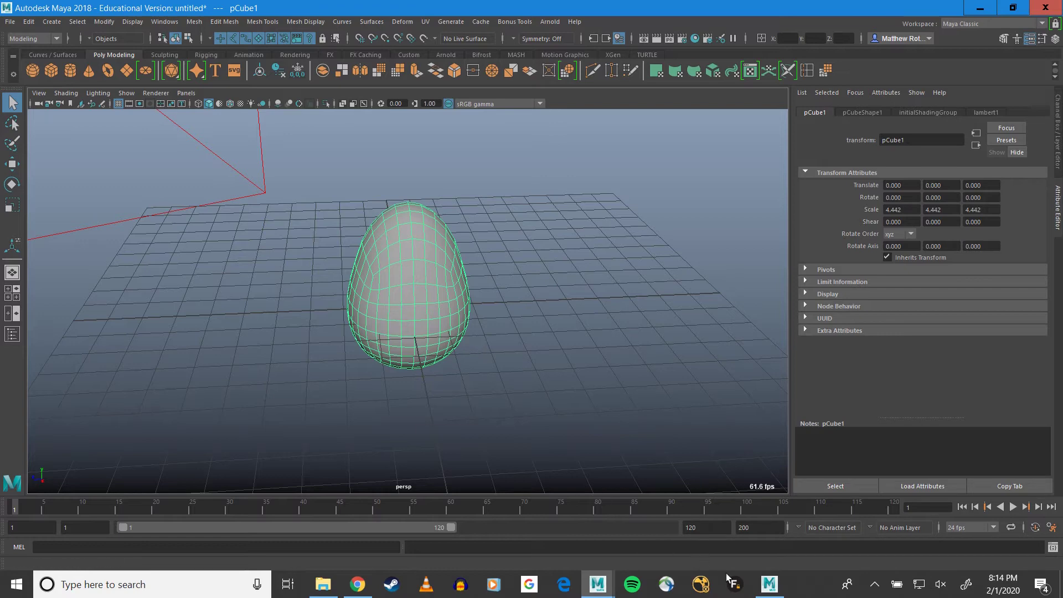
Step: Send the selected egg from Maya to the open Mudbox session and close Mudbox's Welcome window
{"action": "left_click", "coordinate": [768, 584]}
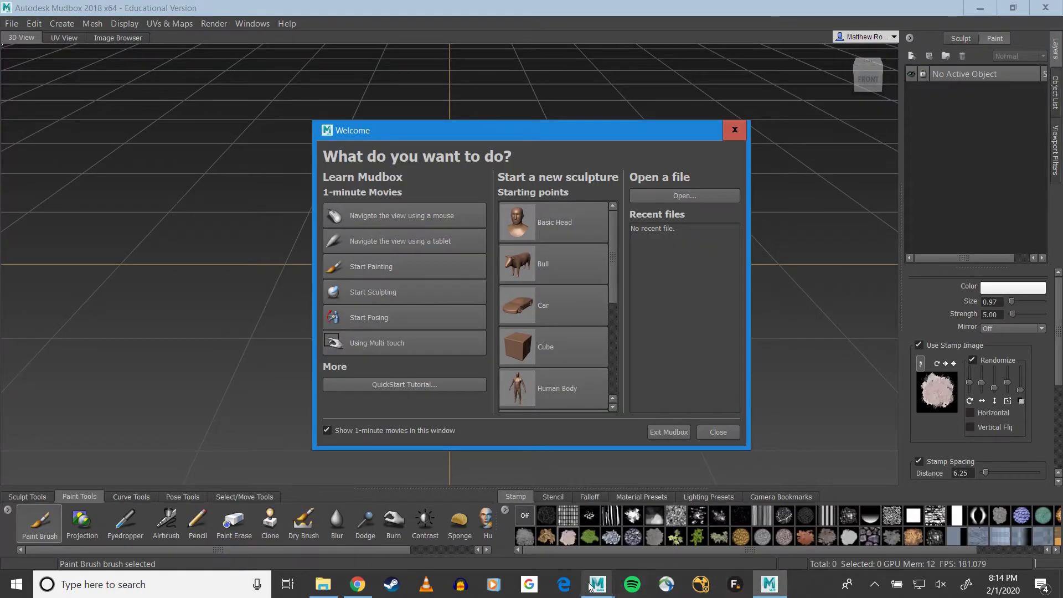
{"action": "mouse_move", "coordinate": [597, 584]}
{"action": "left_click", "coordinate": [664, 537]}
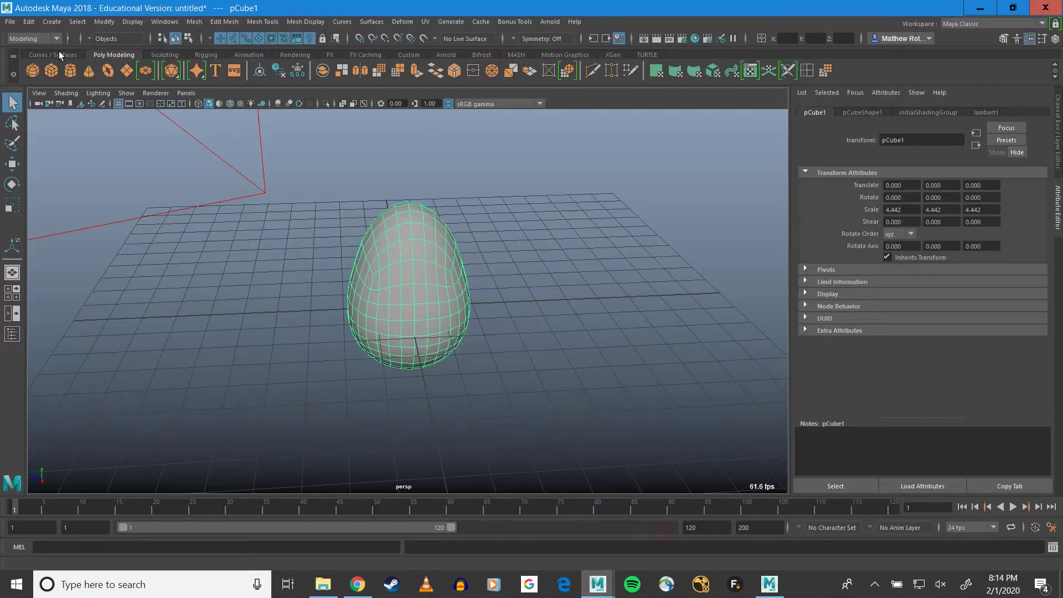
{"action": "left_click", "coordinate": [10, 22]}
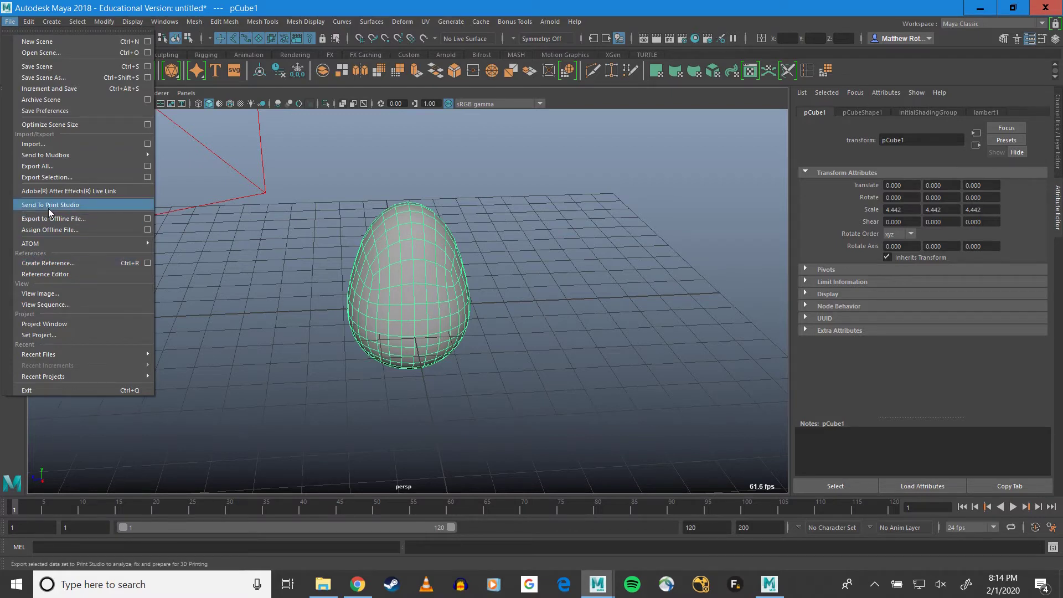
{"action": "mouse_move", "coordinate": [55, 156]}
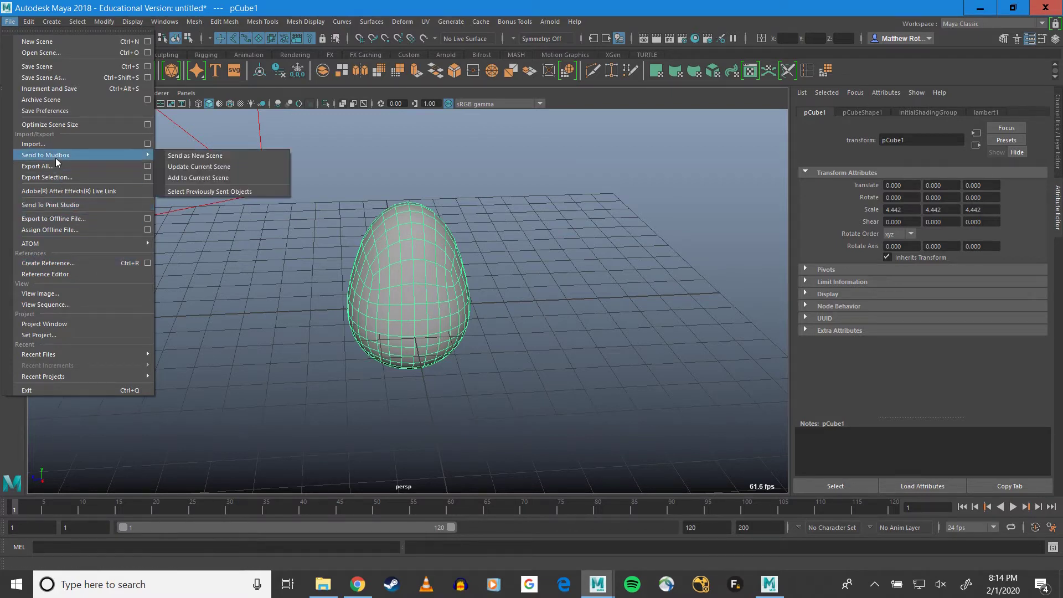
{"action": "left_click", "coordinate": [199, 171]}
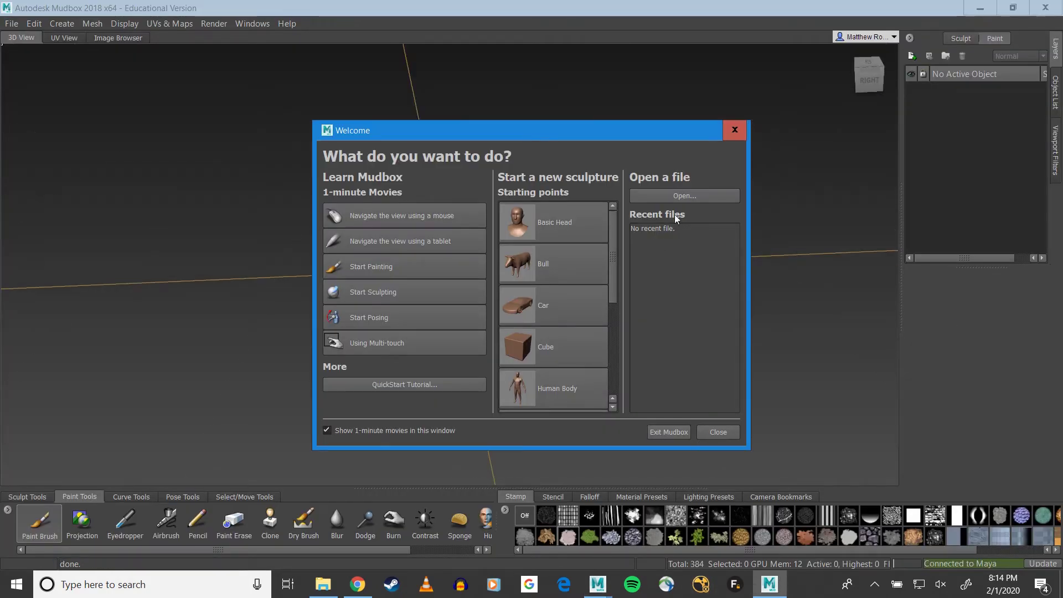
{"action": "left_click", "coordinate": [735, 129]}
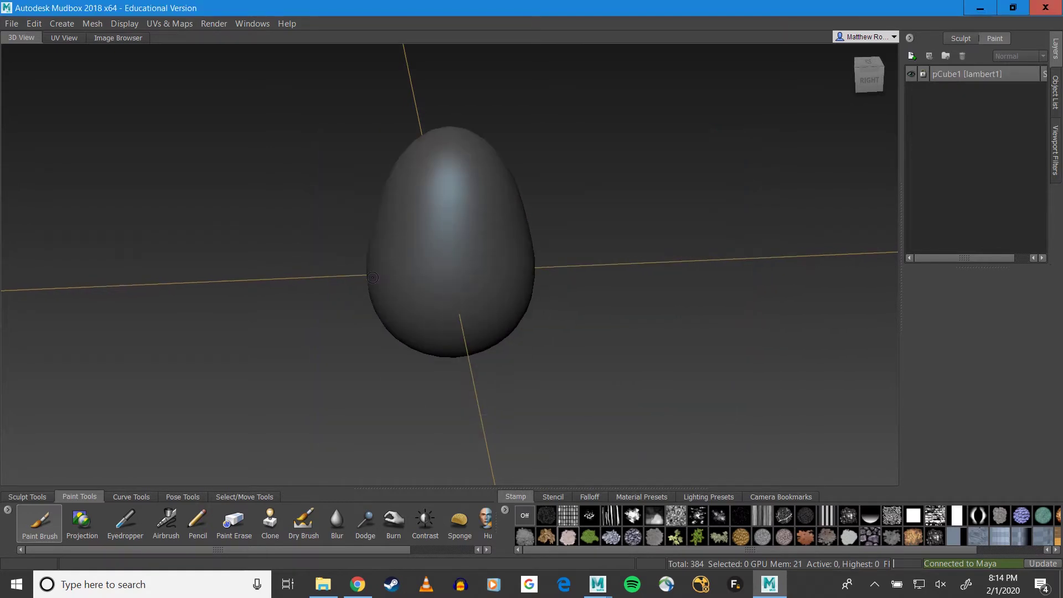
Step: Create a new paint layer named egg_dif for the egg, with size 2048 and the Diffuse channel
{"action": "left_click_drag", "start_coordinate": [372, 277], "coordinate": [521, 252], "text": "alt"}
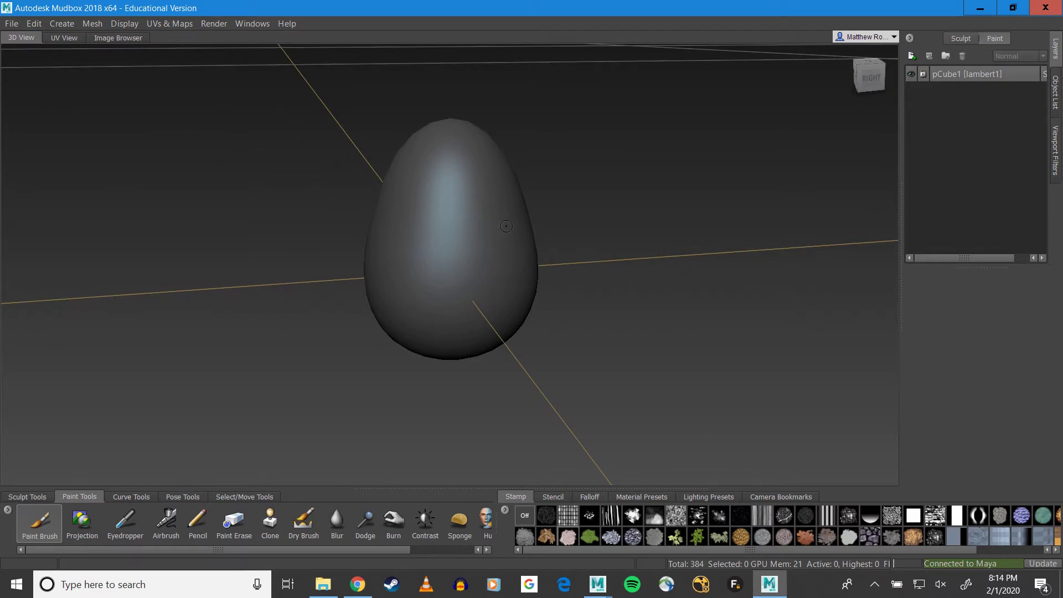
{"action": "right_click", "coordinate": [925, 104]}
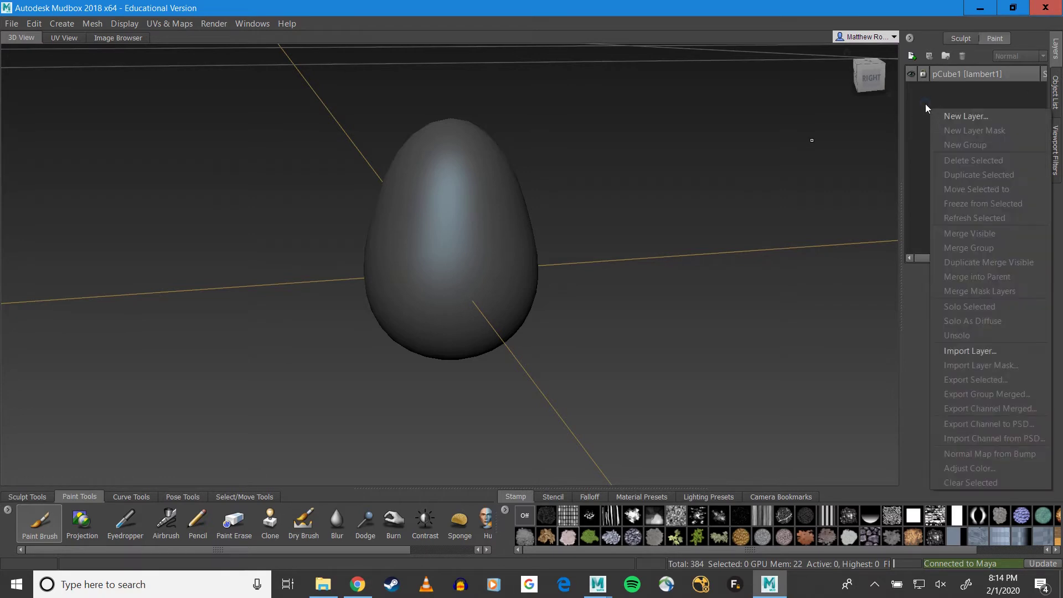
{"action": "left_click", "coordinate": [952, 114]}
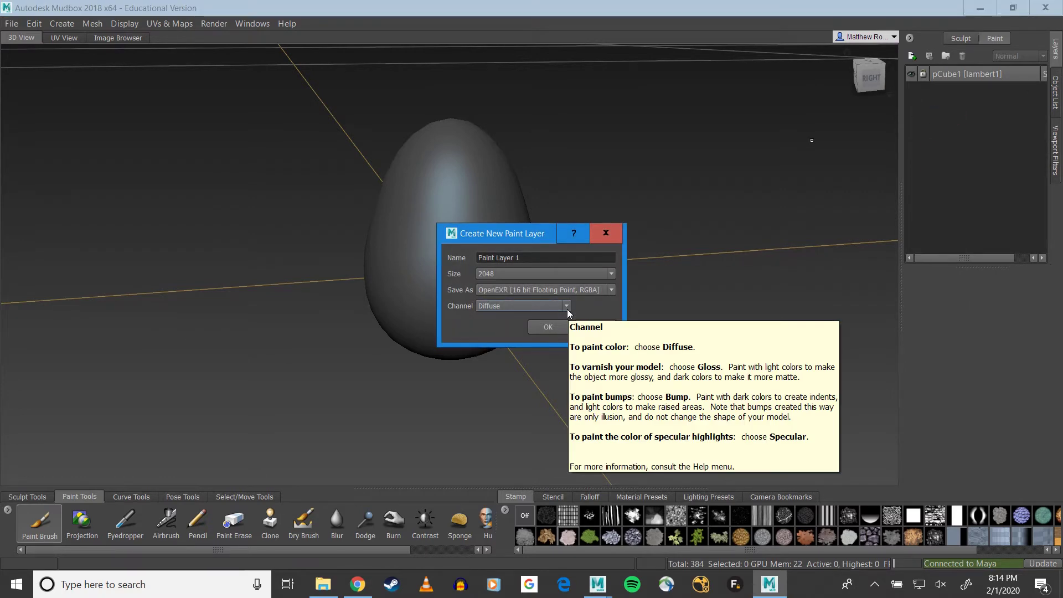
{"action": "left_click_drag", "start_coordinate": [542, 257], "coordinate": [379, 260]}
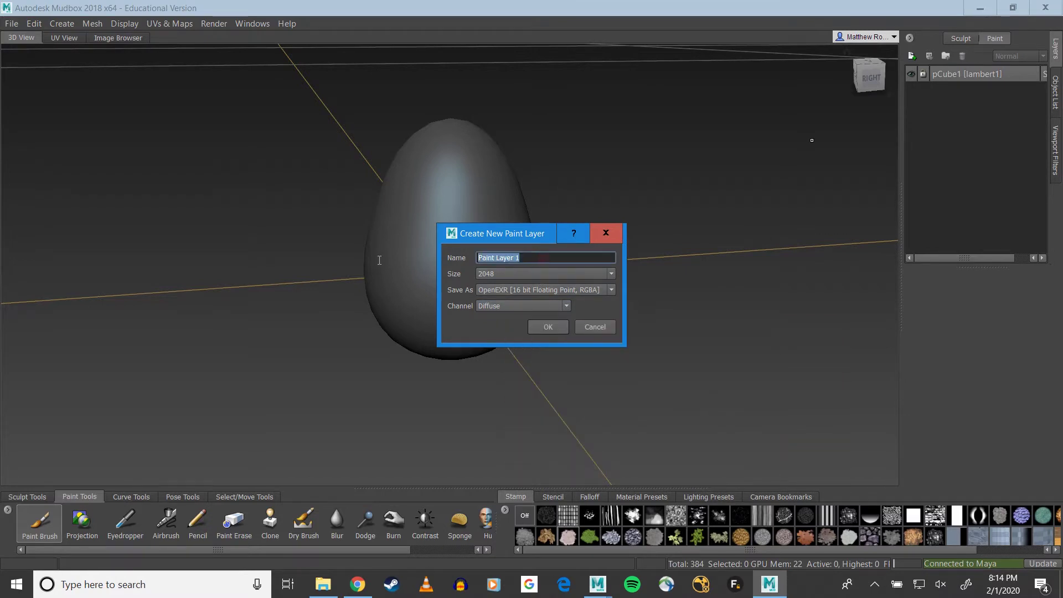
{"action": "type", "text": "egg_dif"}
{"action": "left_click", "coordinate": [554, 330]}
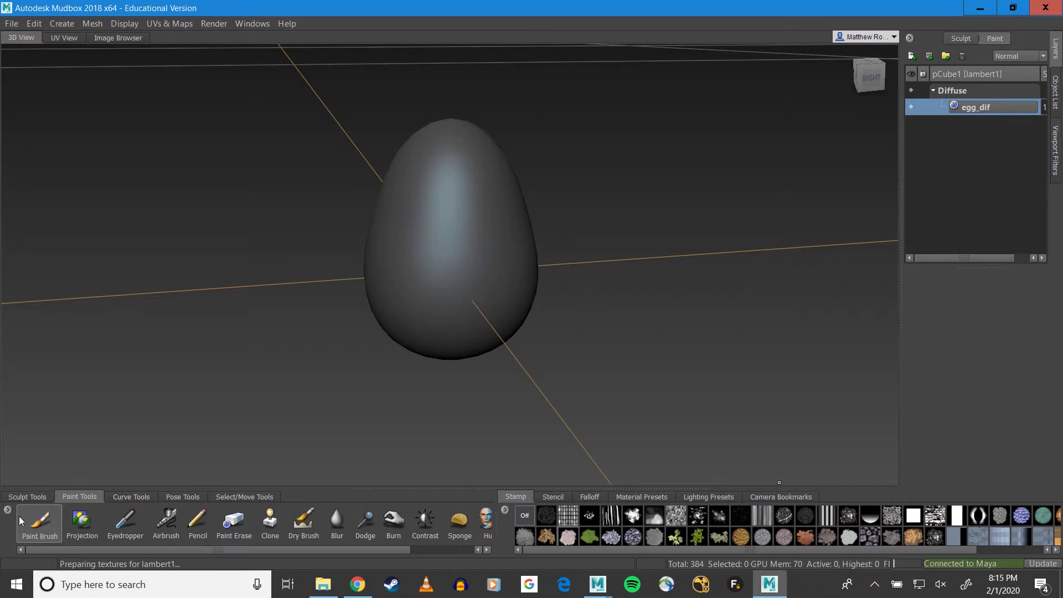
Step: Activate the Paint Brush tool for painting on the egg_dif layer
{"action": "left_click", "coordinate": [40, 527]}
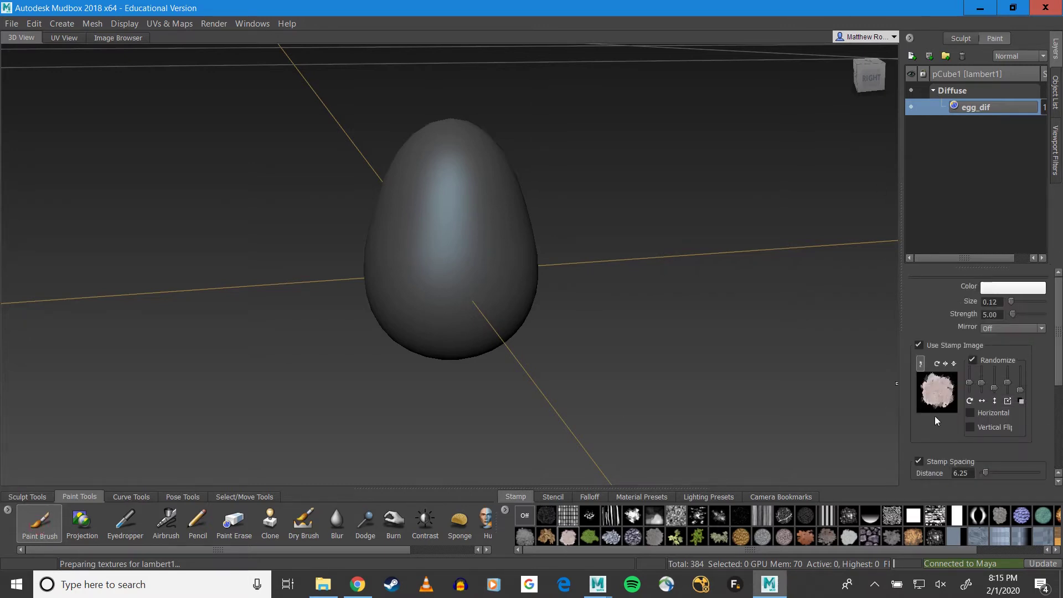
{"action": "scroll", "coordinate": [636, 384], "scroll_direction": "up", "scroll_amount": 3}
{"action": "middle_click_drag", "start_coordinate": [631, 338], "coordinate": [624, 470], "text": "alt"}
{"action": "left_click_drag", "start_coordinate": [624, 471], "coordinate": [606, 352], "text": "alt"}
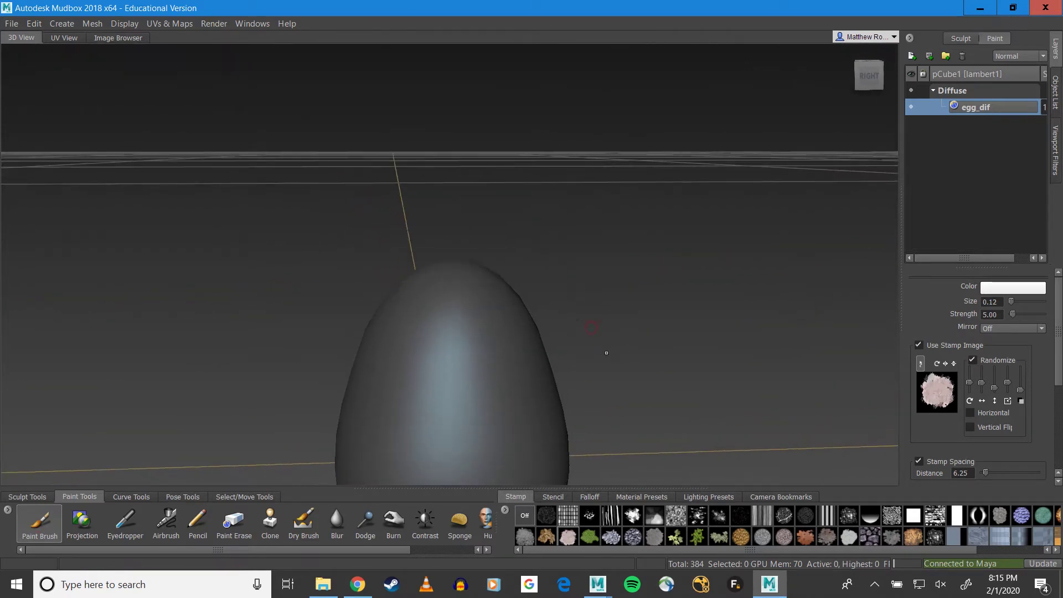
{"action": "middle_click_drag", "start_coordinate": [606, 353], "coordinate": [564, 227], "text": "alt"}
{"action": "left_click_drag", "start_coordinate": [623, 420], "coordinate": [557, 400], "text": "alt"}
{"action": "middle_click_drag", "start_coordinate": [603, 415], "coordinate": [584, 367], "text": "alt"}
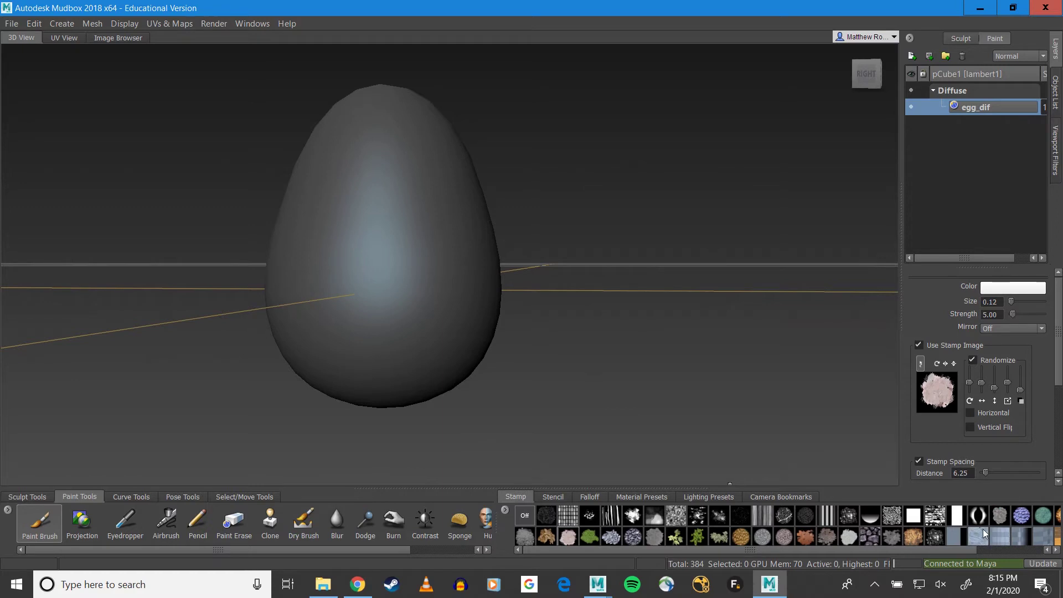
Step: Paint the side of the egg with the blue-purple bumpy stamp at brush size 0.59
{"action": "left_click", "coordinate": [1025, 519]}
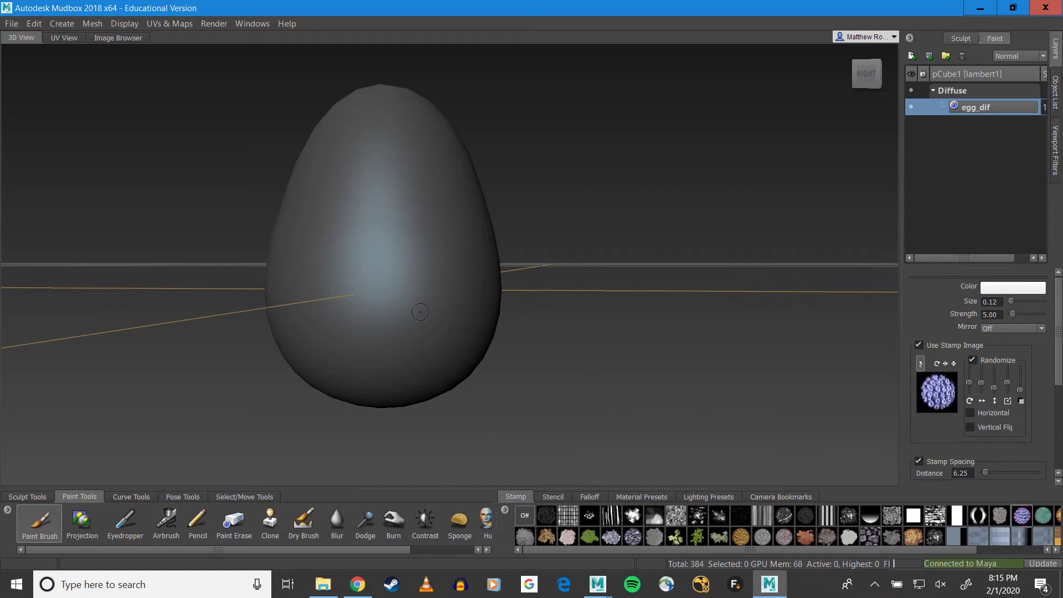
{"action": "key", "text": "b"}
{"action": "left_click_drag", "start_coordinate": [386, 292], "coordinate": [419, 293]}
{"action": "mouse_move", "coordinate": [384, 298]}
{"action": "left_mouse_down"}
{"action": "mouse_move", "coordinate": [388, 225]}
{"action": "mouse_move", "coordinate": [372, 207]}
{"action": "mouse_move", "coordinate": [514, 267]}
{"action": "left_mouse_up"}
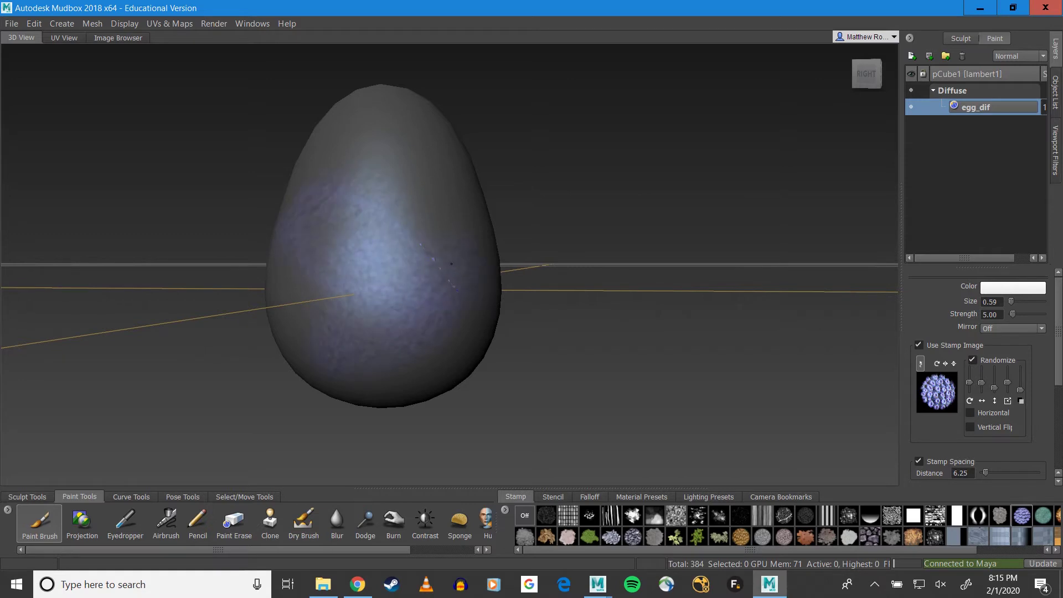
{"action": "mouse_move", "coordinate": [396, 316]}
{"action": "left_mouse_down", "text": "alt"}
{"action": "mouse_move", "coordinate": [468, 305]}
{"action": "mouse_move", "coordinate": [531, 436]}
{"action": "left_mouse_up", "text": "alt"}
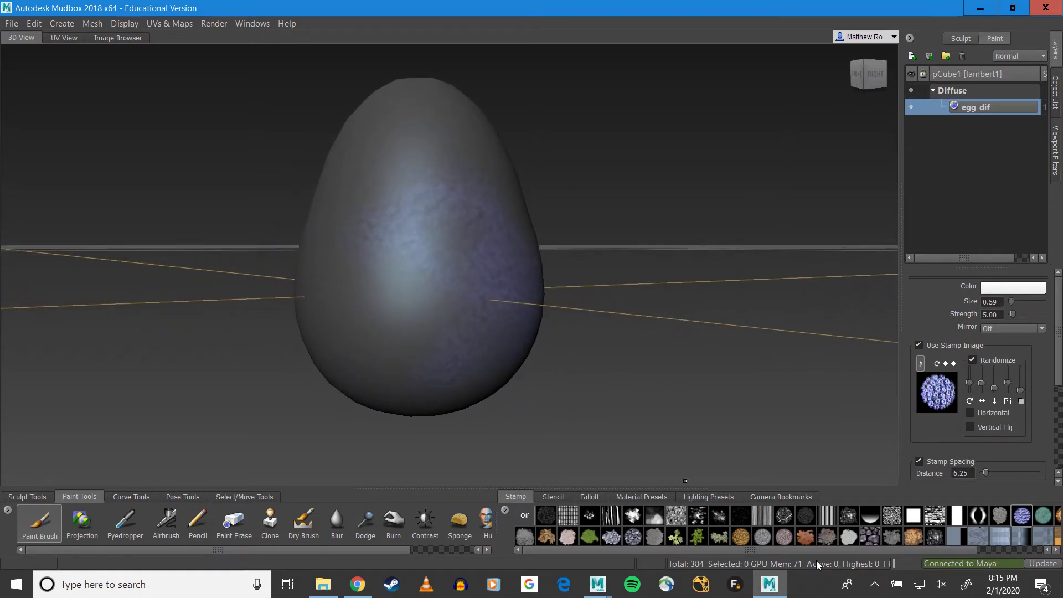
{"action": "right_click", "coordinate": [506, 510]}
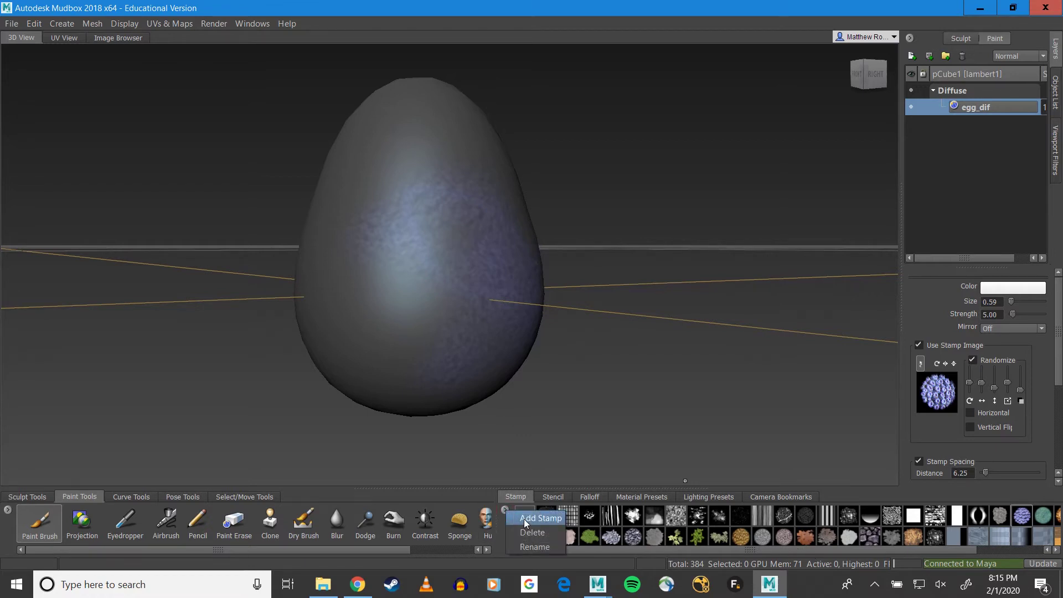
{"action": "left_click", "coordinate": [526, 520]}
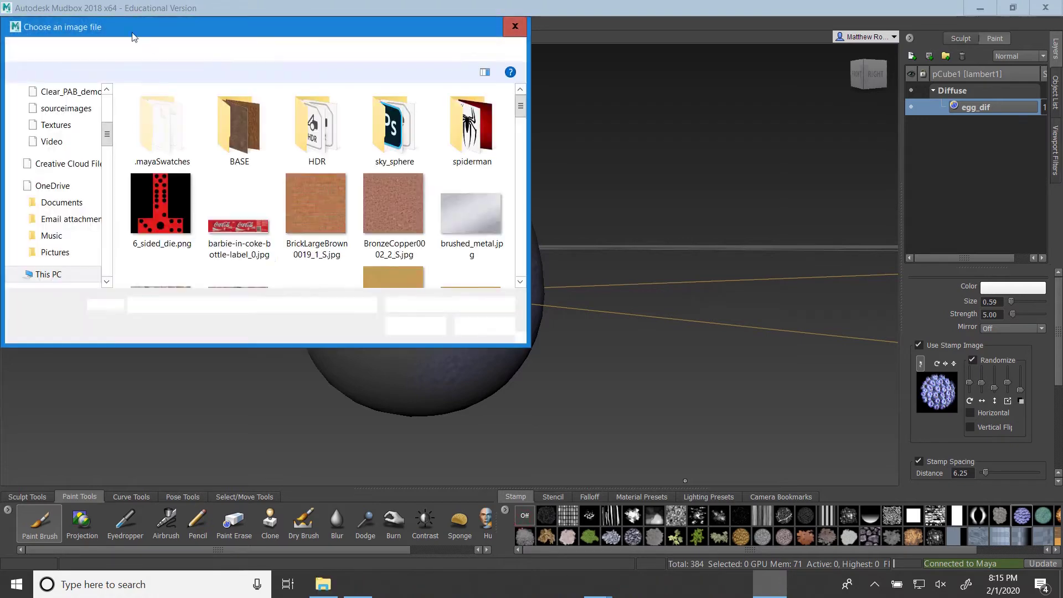
{"action": "scroll", "coordinate": [270, 206], "scroll_direction": "down", "scroll_amount": 1}
{"action": "scroll", "coordinate": [269, 206], "scroll_direction": "down", "scroll_amount": 6}
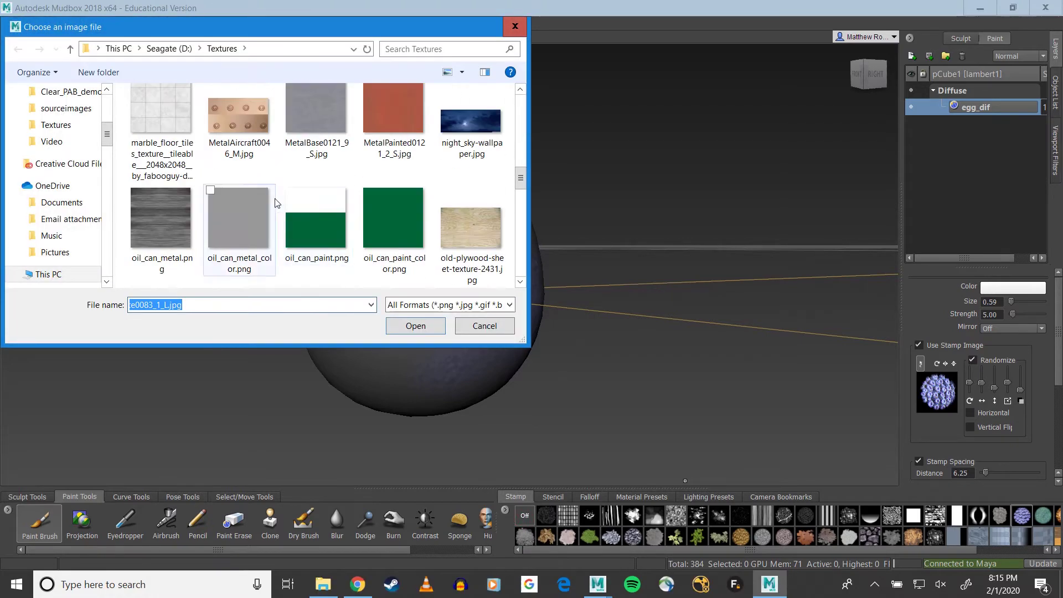
{"action": "left_click", "coordinate": [492, 327]}
Step: Examine the stray colored specks in the egg's painted area and the matching borders of its UV layout
{"action": "left_click_drag", "start_coordinate": [492, 324], "coordinate": [404, 366], "text": "alt"}
{"action": "left_click_drag", "start_coordinate": [404, 285], "coordinate": [426, 298], "text": "alt"}
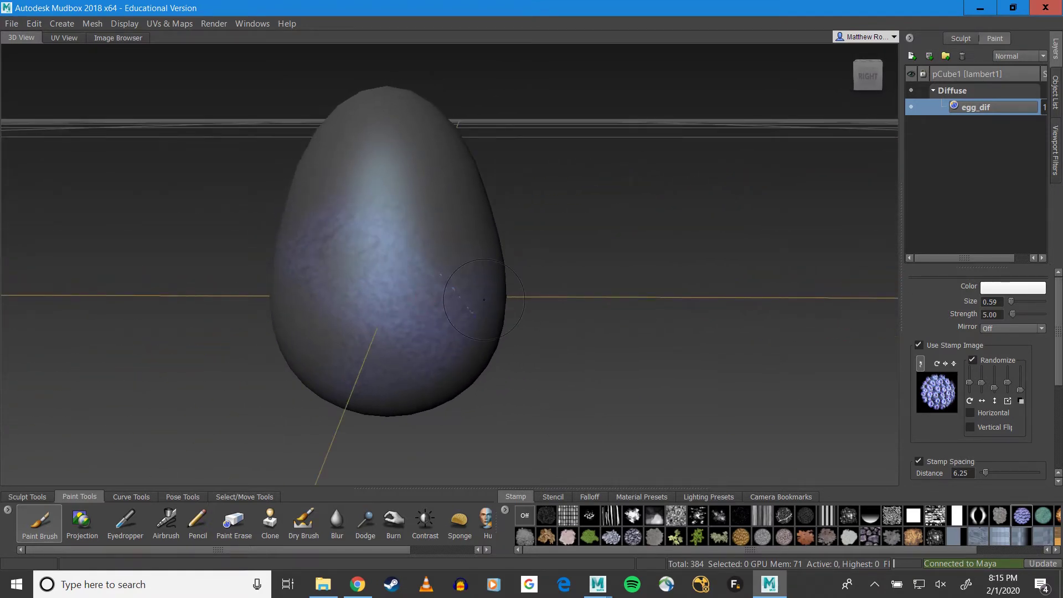
{"action": "scroll", "coordinate": [484, 299], "scroll_direction": "up", "scroll_amount": 5}
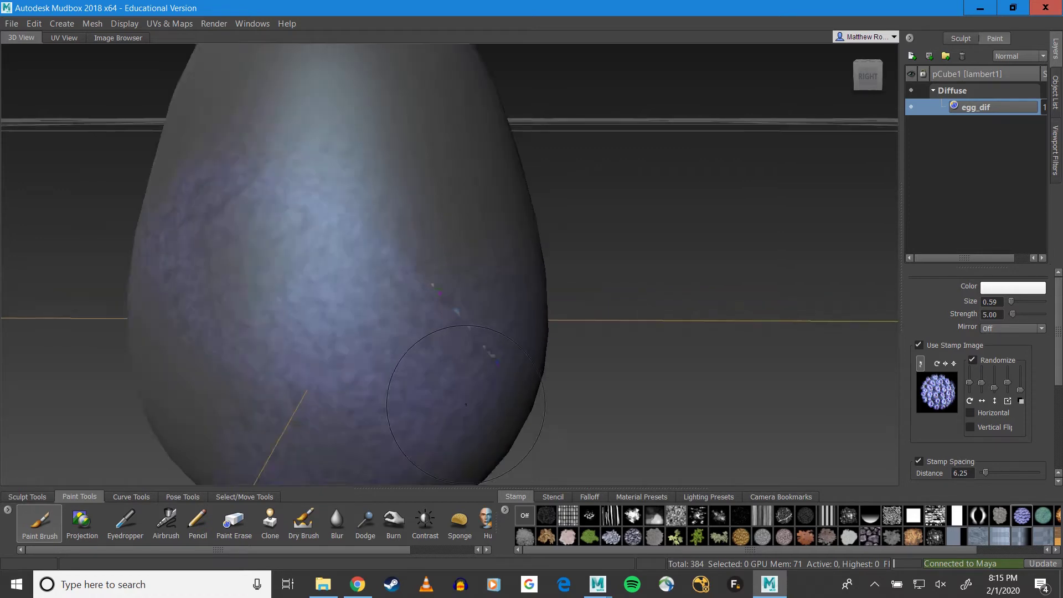
{"action": "left_click_drag", "start_coordinate": [502, 333], "coordinate": [391, 332], "text": "alt"}
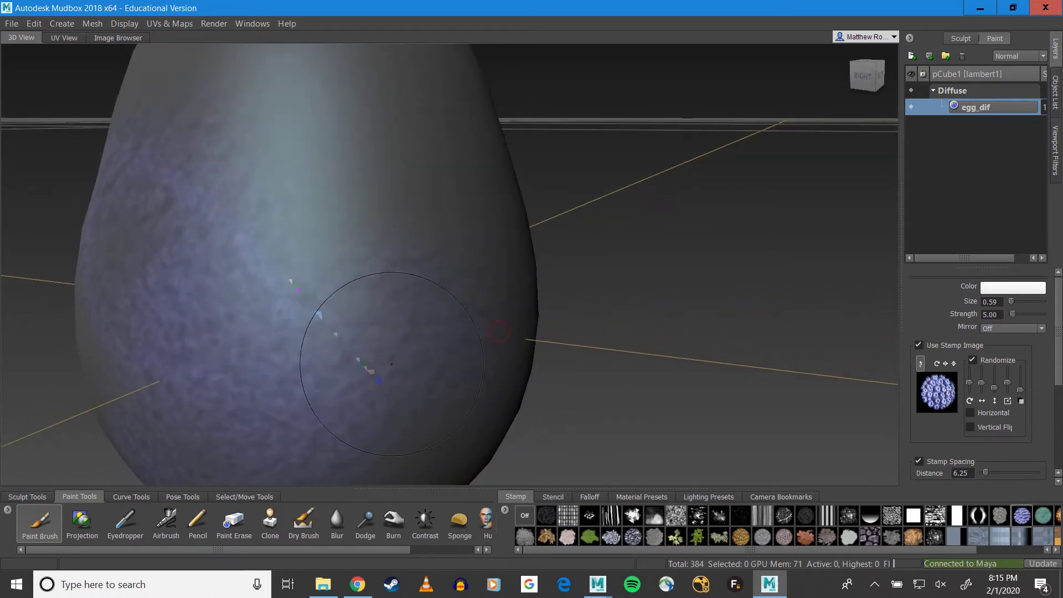
{"action": "mouse_move", "coordinate": [241, 291]}
{"action": "left_mouse_down", "text": "alt"}
{"action": "mouse_move", "coordinate": [288, 299]}
{"action": "mouse_move", "coordinate": [391, 261]}
{"action": "left_mouse_up", "text": "alt"}
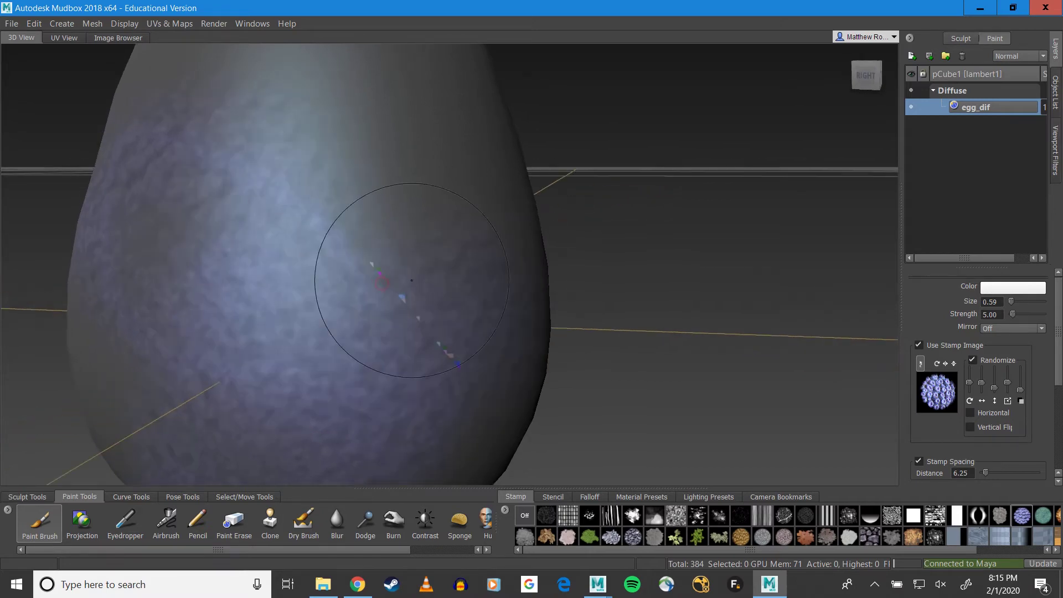
{"action": "left_click", "coordinate": [64, 39]}
{"action": "scroll", "coordinate": [496, 281], "scroll_direction": "up", "scroll_amount": 4}
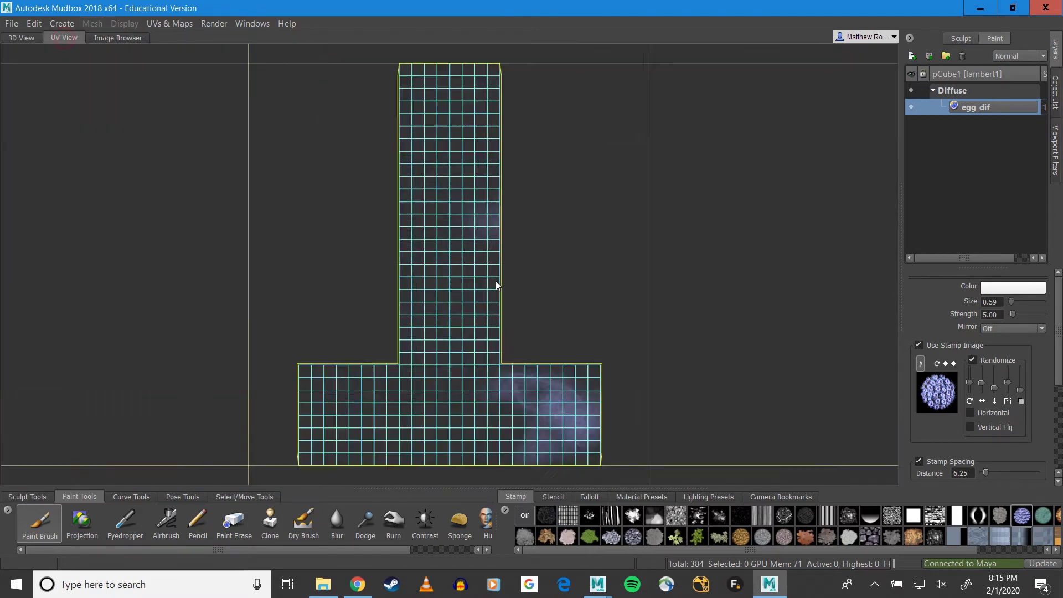
{"action": "scroll", "coordinate": [518, 219], "scroll_direction": "up", "scroll_amount": 3}
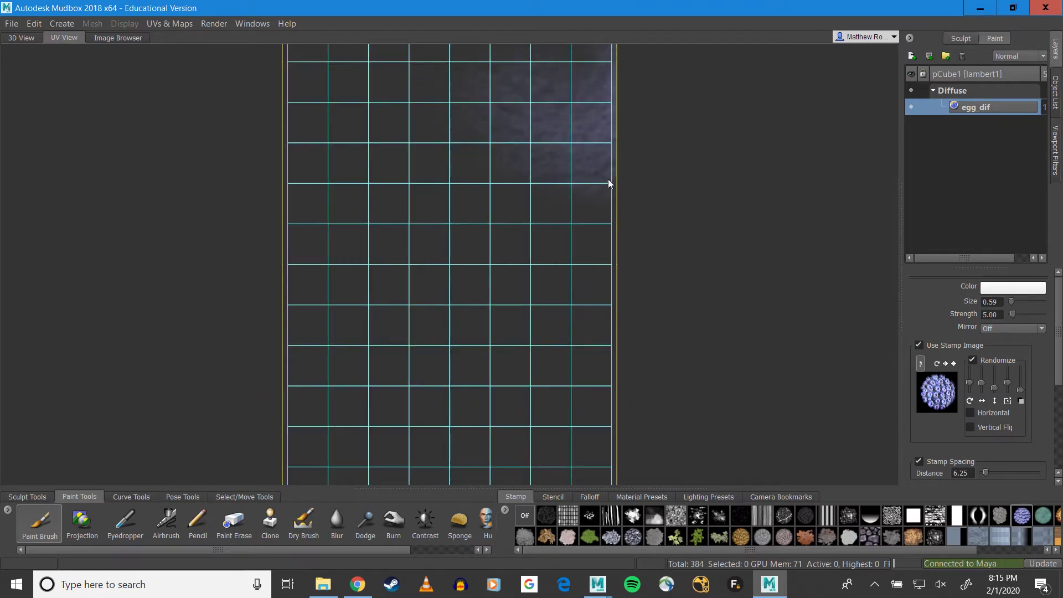
{"action": "scroll", "coordinate": [595, 216], "scroll_direction": "down", "scroll_amount": 3}
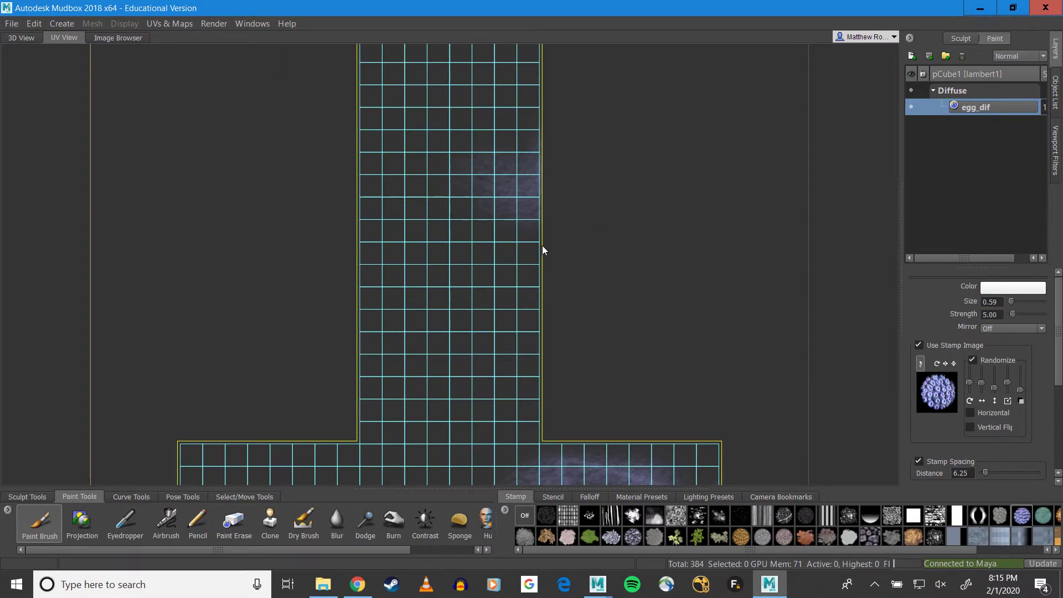
{"action": "scroll", "coordinate": [443, 231], "scroll_direction": "down", "scroll_amount": 5}
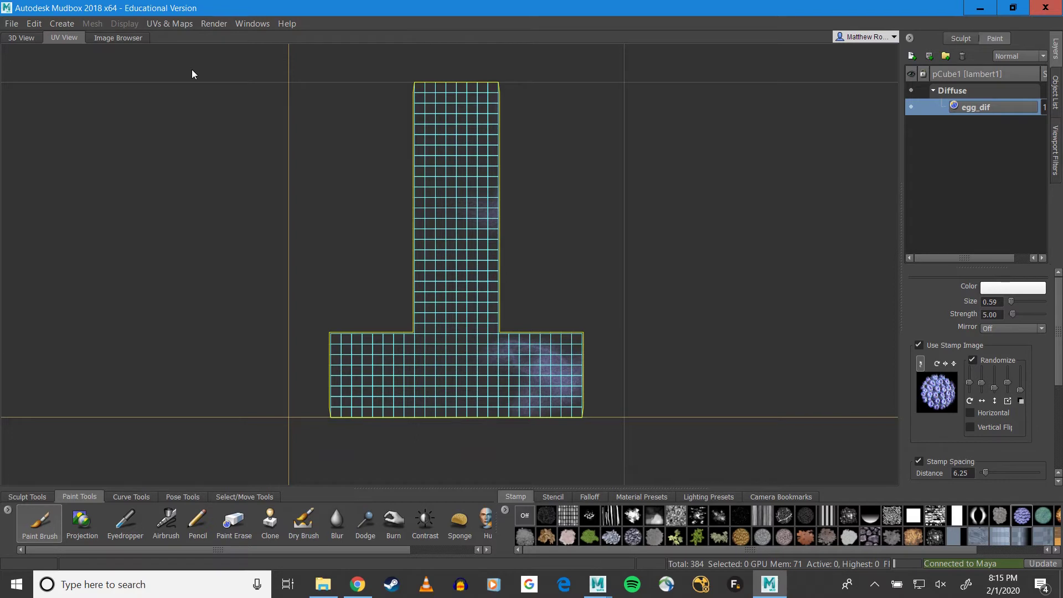
Step: Create new UVs for the egg, replacing its existing ones and keeping the default number of UV tiles
{"action": "left_click", "coordinate": [181, 24]}
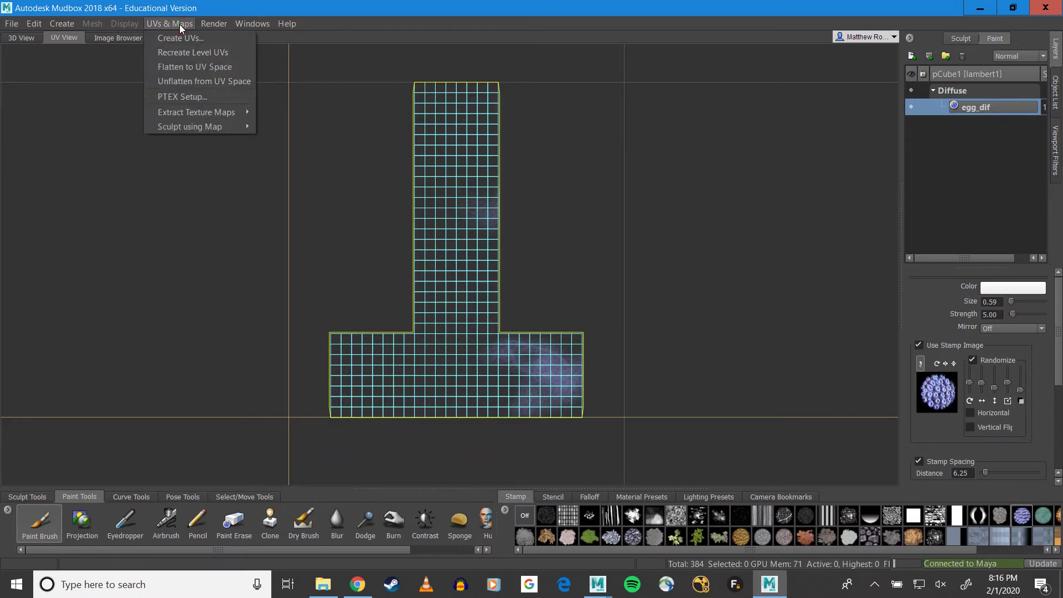
{"action": "left_click", "coordinate": [185, 44]}
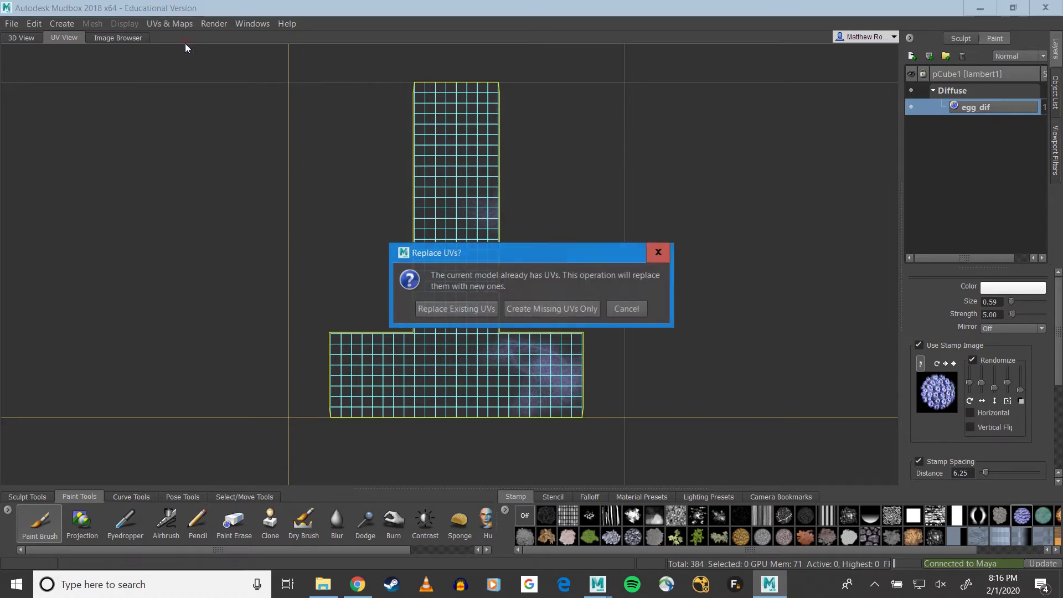
{"action": "left_click", "coordinate": [439, 308]}
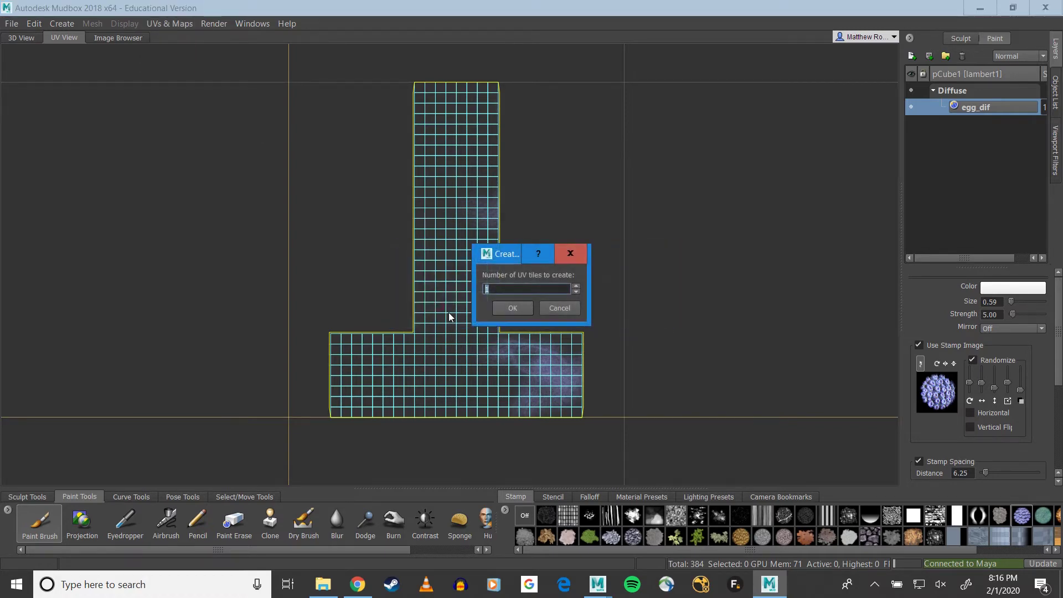
{"action": "left_click", "coordinate": [505, 307]}
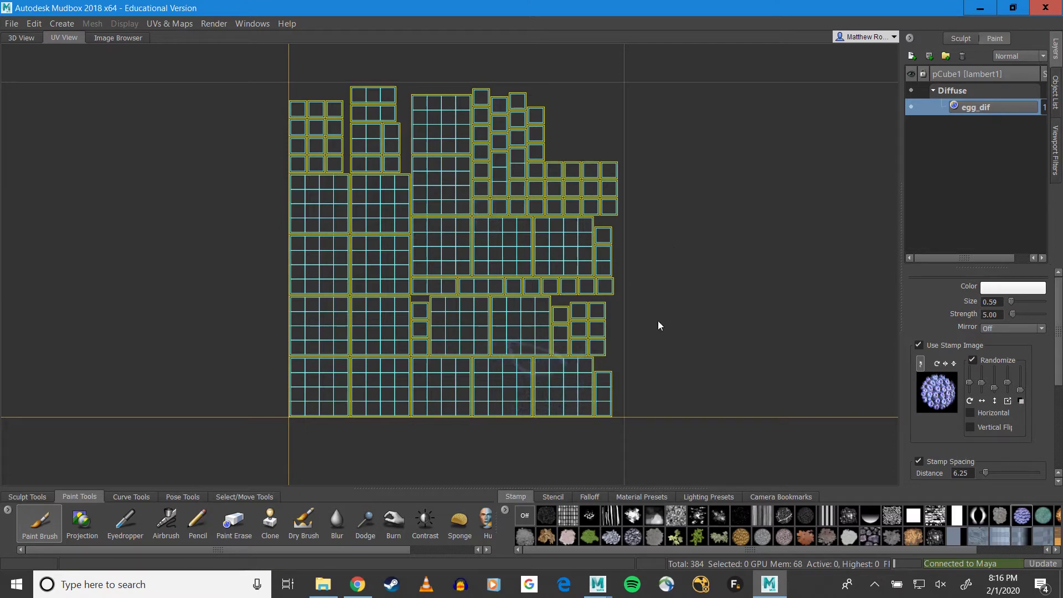
{"action": "scroll", "coordinate": [552, 245], "scroll_direction": "down", "scroll_amount": 4}
{"action": "scroll", "coordinate": [490, 256], "scroll_direction": "up", "scroll_amount": 6}
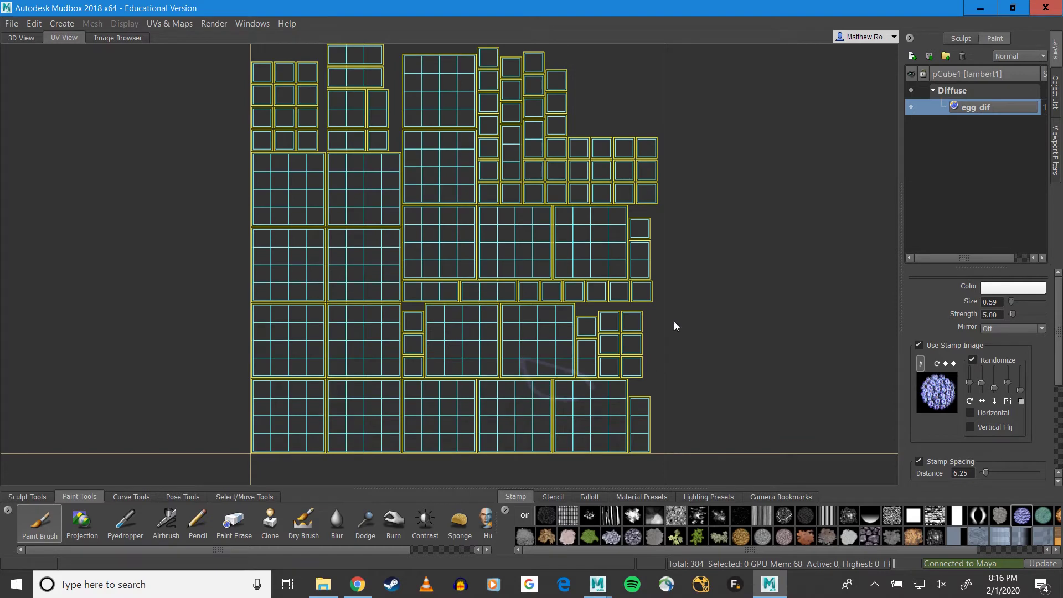
Step: Turn off the brush's stamp image and paint white across the egg in the 3D view at brush size 20.70
{"action": "left_click", "coordinate": [31, 38]}
{"action": "left_click", "coordinate": [64, 38]}
{"action": "left_click", "coordinate": [7, 43]}
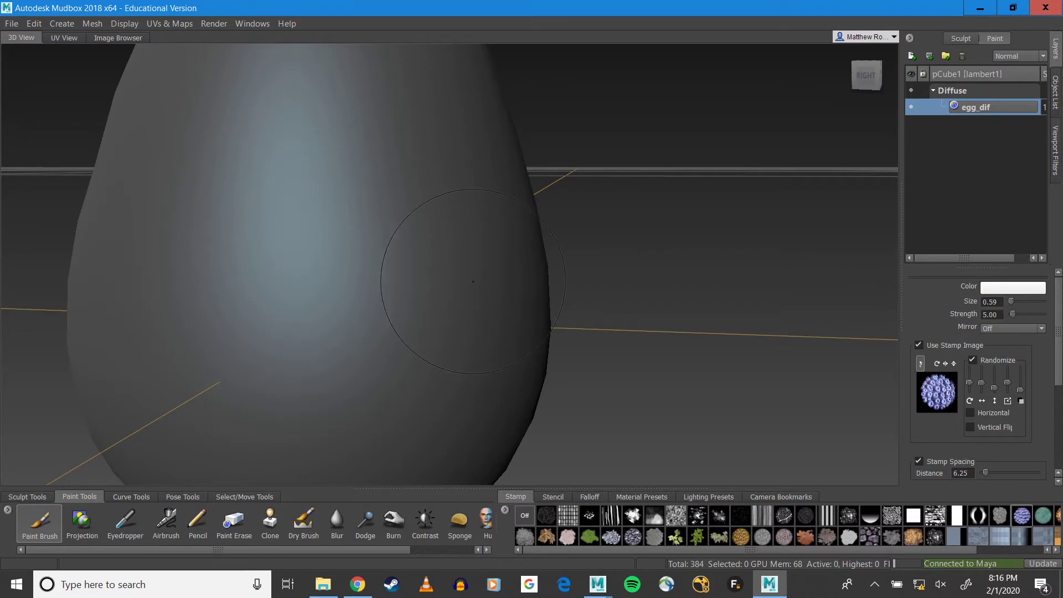
{"action": "scroll", "coordinate": [473, 281], "scroll_direction": "down", "scroll_amount": 2}
{"action": "mouse_move", "coordinate": [473, 266]}
{"action": "left_mouse_down", "text": "alt"}
{"action": "mouse_move", "coordinate": [531, 255]}
{"action": "mouse_move", "coordinate": [496, 275]}
{"action": "mouse_move", "coordinate": [514, 235]}
{"action": "left_mouse_up", "text": "alt"}
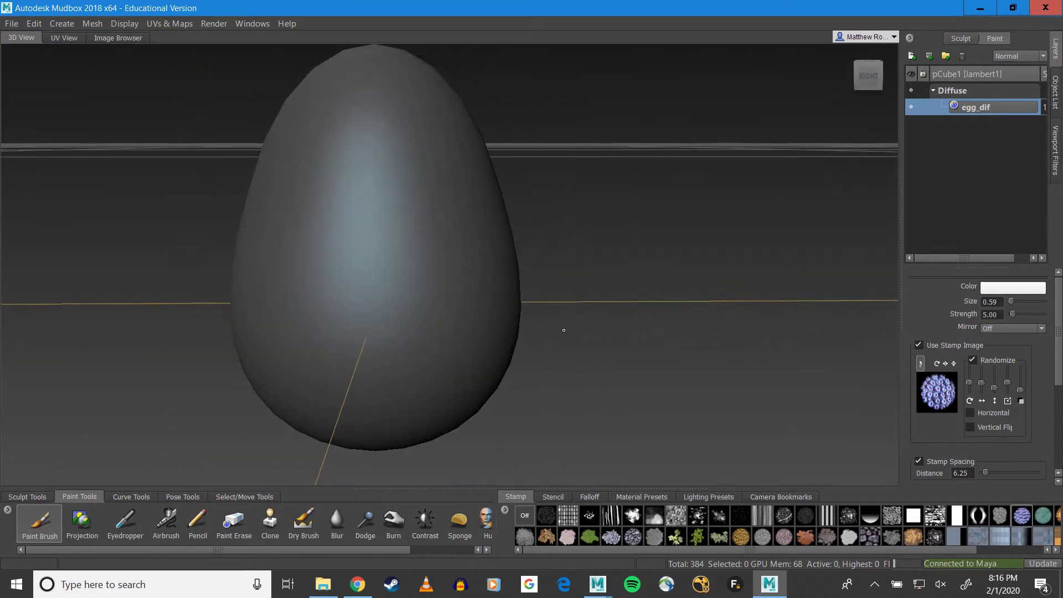
{"action": "left_click_drag", "start_coordinate": [563, 330], "coordinate": [642, 334], "text": "alt"}
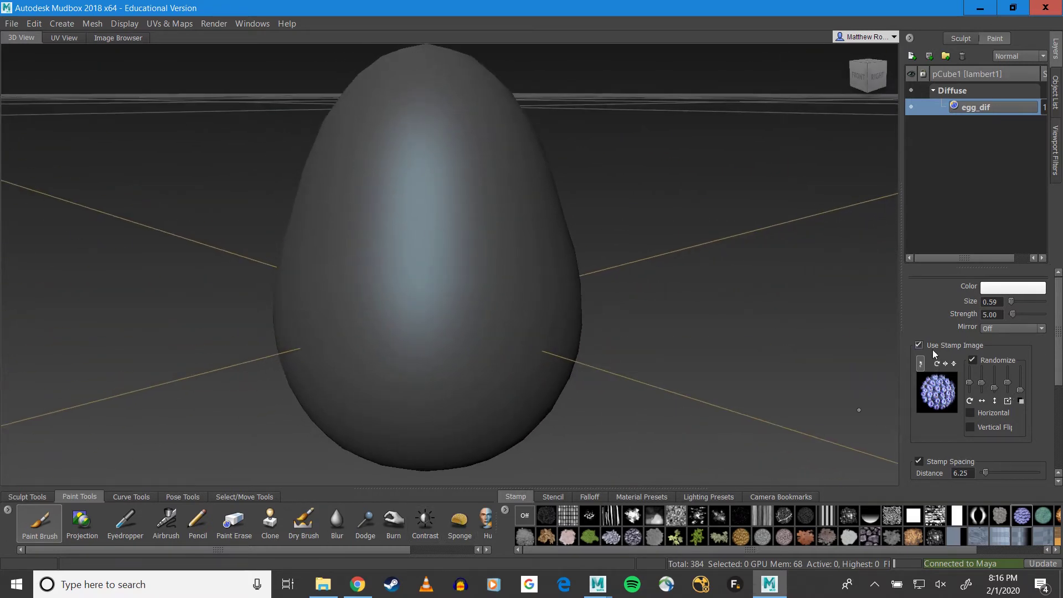
{"action": "left_click", "coordinate": [918, 345]}
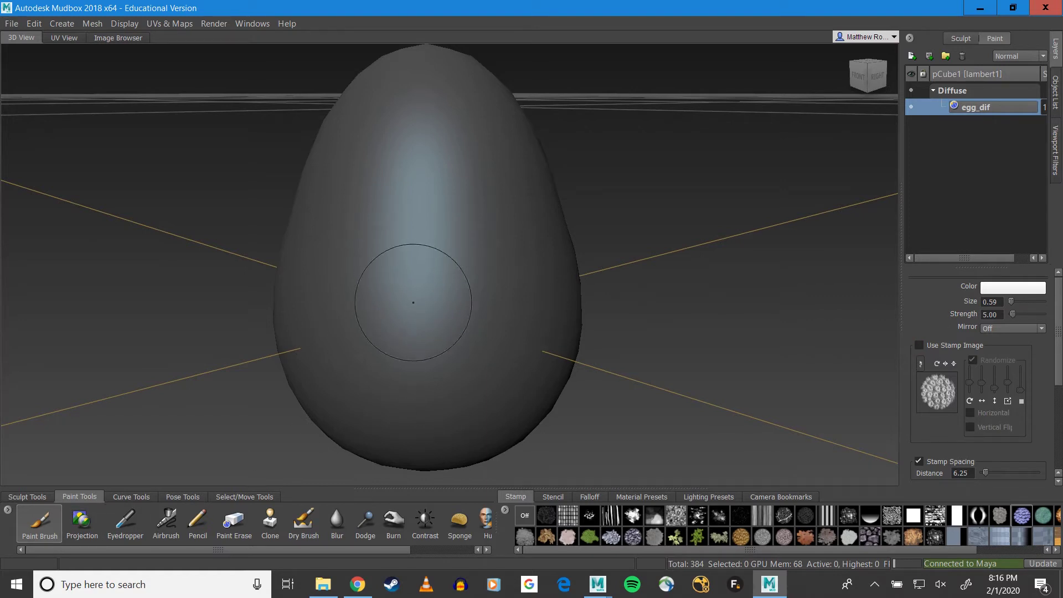
{"action": "left_click_drag", "start_coordinate": [1030, 301], "coordinate": [1034, 300]}
{"action": "left_click_drag", "start_coordinate": [394, 213], "coordinate": [306, 268]}
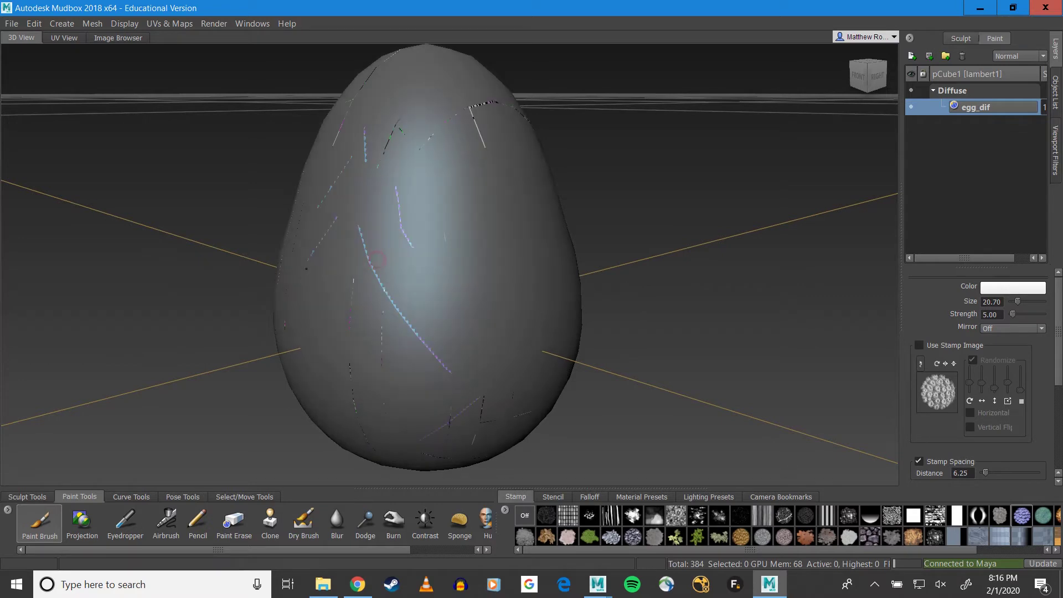
Step: Set the brush size to 5 and paint more white across the egg
{"action": "left_click", "coordinate": [1005, 302]}
{"action": "left_click_drag", "start_coordinate": [1001, 302], "coordinate": [950, 301]}
{"action": "type", "text": "5"}
{"action": "key", "text": "Return"}
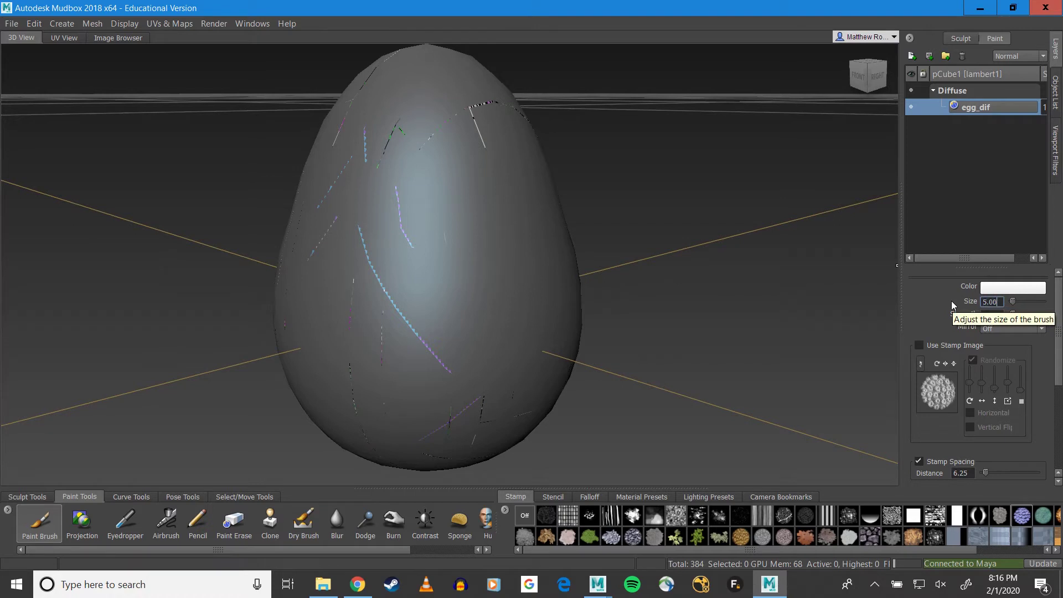
{"action": "mouse_move", "coordinate": [373, 228]}
{"action": "left_mouse_down"}
{"action": "mouse_move", "coordinate": [421, 254]}
{"action": "mouse_move", "coordinate": [459, 236]}
{"action": "left_mouse_up"}
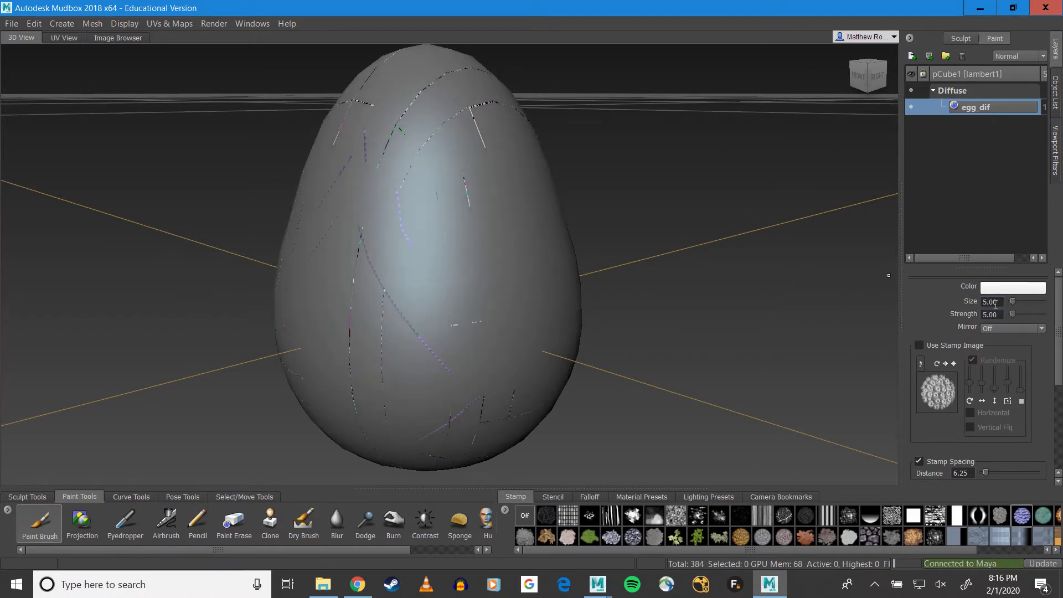
Step: Set the brush size to 1 and paint white over the egg, with the stamp selection switched to Off
{"action": "type", "text": "1"}
{"action": "key", "text": "Return"}
{"action": "mouse_move", "coordinate": [431, 178]}
{"action": "left_mouse_down"}
{"action": "mouse_move", "coordinate": [442, 233]}
{"action": "mouse_move", "coordinate": [576, 230]}
{"action": "mouse_move", "coordinate": [600, 248]}
{"action": "left_mouse_up"}
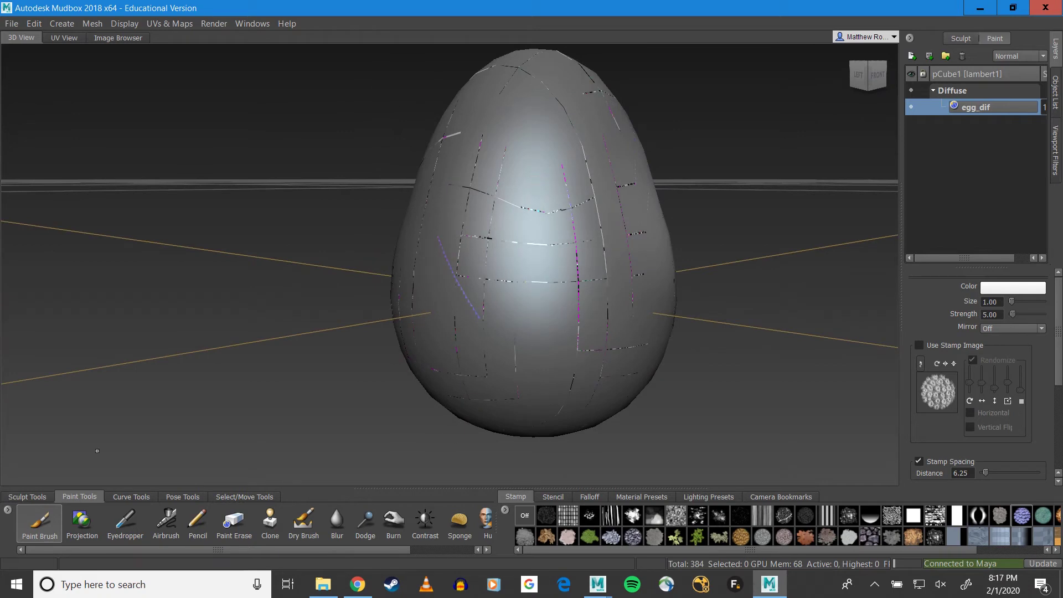
{"action": "left_click", "coordinate": [525, 517]}
{"action": "mouse_move", "coordinate": [559, 240]}
{"action": "left_mouse_down"}
{"action": "mouse_move", "coordinate": [526, 245]}
{"action": "mouse_move", "coordinate": [508, 268]}
{"action": "left_mouse_up"}
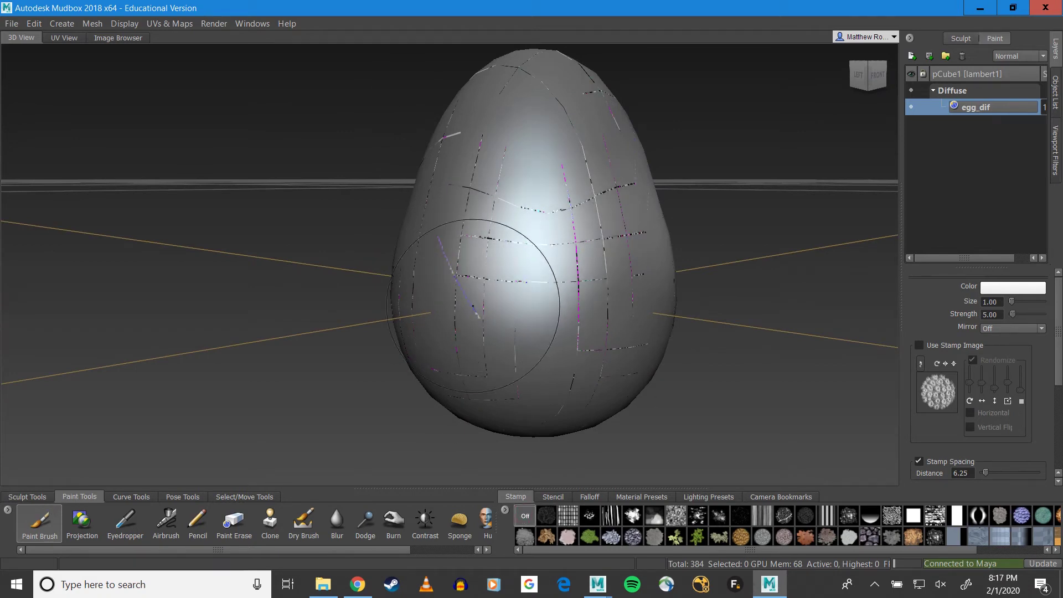
Step: Give the brush the flat, full-square falloff and a strength of 100, trying white strokes on the egg
{"action": "left_click", "coordinate": [585, 497]}
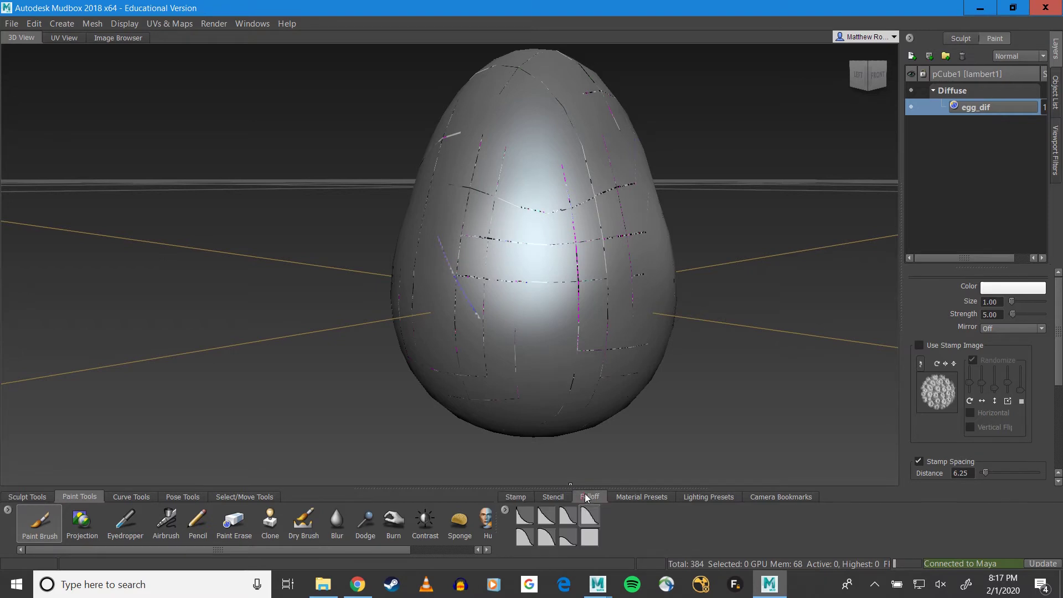
{"action": "left_click", "coordinate": [587, 540]}
{"action": "mouse_move", "coordinate": [543, 227]}
{"action": "left_mouse_down"}
{"action": "mouse_move", "coordinate": [570, 274]}
{"action": "mouse_move", "coordinate": [512, 215]}
{"action": "mouse_move", "coordinate": [487, 271]}
{"action": "mouse_move", "coordinate": [564, 243]}
{"action": "mouse_move", "coordinate": [615, 293]}
{"action": "left_mouse_up"}
{"action": "mouse_move", "coordinate": [501, 271]}
{"action": "left_mouse_down"}
{"action": "mouse_move", "coordinate": [486, 164]}
{"action": "mouse_move", "coordinate": [525, 105]}
{"action": "mouse_move", "coordinate": [548, 338]}
{"action": "left_mouse_up"}
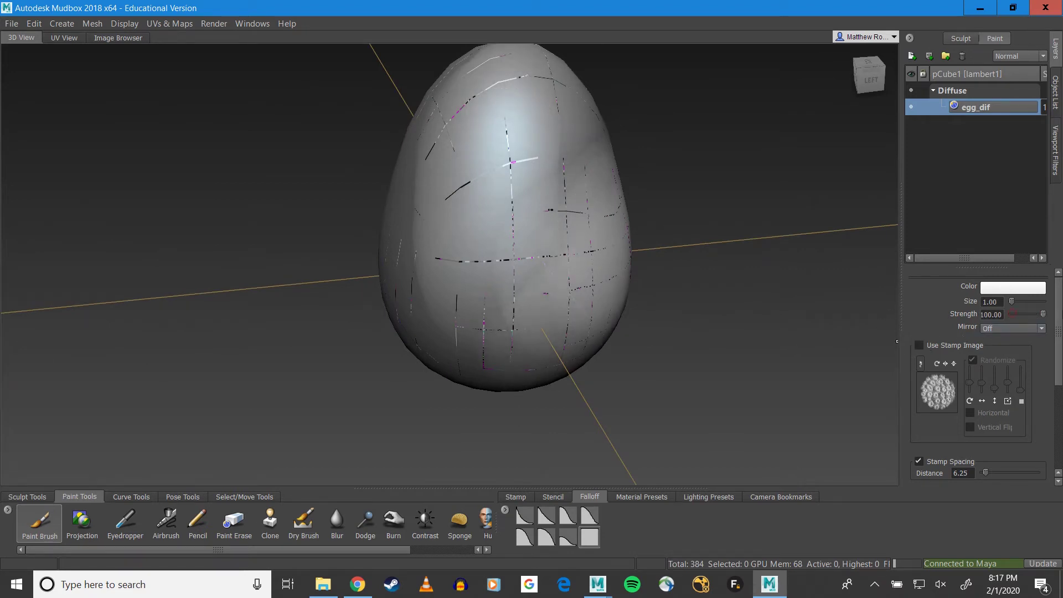
Step: Paint solid white over all remaining bare areas of the egg, including its back, sides, underside and tip
{"action": "mouse_move", "coordinate": [504, 217]}
{"action": "left_mouse_down"}
{"action": "mouse_move", "coordinate": [516, 175]}
{"action": "mouse_move", "coordinate": [534, 180]}
{"action": "mouse_move", "coordinate": [465, 176]}
{"action": "left_mouse_up"}
{"action": "mouse_move", "coordinate": [383, 160]}
{"action": "left_mouse_down", "text": "alt"}
{"action": "mouse_move", "coordinate": [455, 157]}
{"action": "mouse_move", "coordinate": [465, 177]}
{"action": "left_mouse_up", "text": "alt"}
{"action": "mouse_move", "coordinate": [427, 223]}
{"action": "left_mouse_down"}
{"action": "mouse_move", "coordinate": [430, 201]}
{"action": "mouse_move", "coordinate": [390, 271]}
{"action": "left_mouse_up"}
{"action": "left_click_drag", "start_coordinate": [407, 274], "coordinate": [473, 250], "text": "alt"}
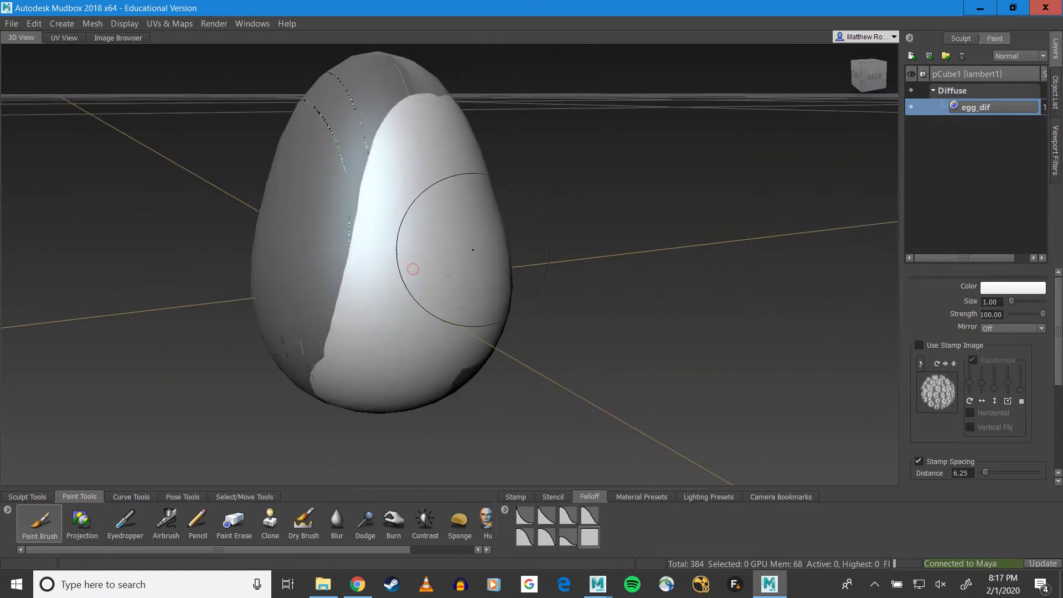
{"action": "mouse_move", "coordinate": [396, 99]}
{"action": "left_mouse_down"}
{"action": "mouse_move", "coordinate": [349, 121]}
{"action": "mouse_move", "coordinate": [317, 321]}
{"action": "mouse_move", "coordinate": [424, 330]}
{"action": "left_mouse_up"}
{"action": "left_click_drag", "start_coordinate": [408, 295], "coordinate": [396, 63]}
{"action": "mouse_move", "coordinate": [255, 385]}
{"action": "left_mouse_down"}
{"action": "mouse_move", "coordinate": [312, 188]}
{"action": "mouse_move", "coordinate": [317, 130]}
{"action": "left_mouse_up"}
{"action": "mouse_move", "coordinate": [365, 330]}
{"action": "left_mouse_down", "text": "alt"}
{"action": "mouse_move", "coordinate": [399, 235]}
{"action": "mouse_move", "coordinate": [417, 294]}
{"action": "mouse_move", "coordinate": [313, 295]}
{"action": "left_mouse_up", "text": "alt"}
{"action": "left_click_drag", "start_coordinate": [464, 408], "coordinate": [407, 330], "text": "alt"}
{"action": "mouse_move", "coordinate": [407, 328]}
{"action": "left_mouse_down"}
{"action": "mouse_move", "coordinate": [417, 361]}
{"action": "mouse_move", "coordinate": [498, 405]}
{"action": "mouse_move", "coordinate": [520, 354]}
{"action": "left_mouse_up"}
{"action": "mouse_move", "coordinate": [524, 326]}
{"action": "left_mouse_down", "text": "alt"}
{"action": "mouse_move", "coordinate": [387, 349]}
{"action": "mouse_move", "coordinate": [515, 325]}
{"action": "left_mouse_up", "text": "alt"}
{"action": "mouse_move", "coordinate": [623, 339]}
{"action": "left_mouse_down", "text": "alt"}
{"action": "mouse_move", "coordinate": [503, 310]}
{"action": "mouse_move", "coordinate": [437, 105]}
{"action": "left_mouse_up", "text": "alt"}
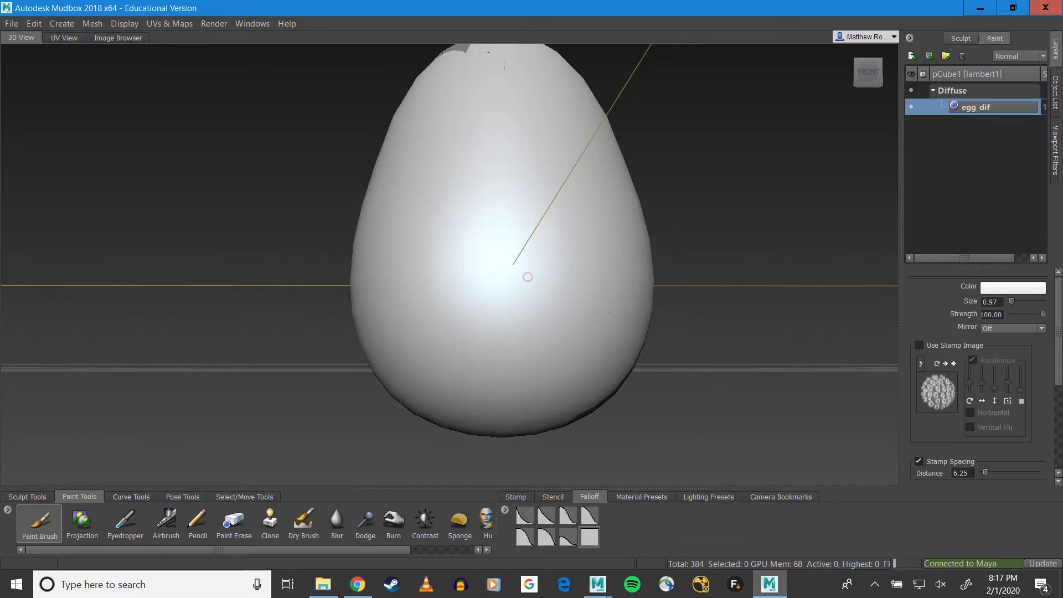
{"action": "left_click_drag", "start_coordinate": [338, 68], "coordinate": [390, 288], "text": "alt"}
{"action": "mouse_move", "coordinate": [559, 418]}
{"action": "left_mouse_down"}
{"action": "mouse_move", "coordinate": [440, 322]}
{"action": "mouse_move", "coordinate": [422, 240]}
{"action": "left_mouse_up"}
{"action": "mouse_move", "coordinate": [395, 193]}
{"action": "left_mouse_down"}
{"action": "mouse_move", "coordinate": [448, 244]}
{"action": "mouse_move", "coordinate": [657, 390]}
{"action": "mouse_move", "coordinate": [496, 325]}
{"action": "mouse_move", "coordinate": [443, 272]}
{"action": "mouse_move", "coordinate": [415, 182]}
{"action": "mouse_move", "coordinate": [398, 166]}
{"action": "left_mouse_up"}
{"action": "mouse_move", "coordinate": [463, 314]}
{"action": "left_mouse_down"}
{"action": "mouse_move", "coordinate": [384, 127]}
{"action": "mouse_move", "coordinate": [357, 105]}
{"action": "mouse_move", "coordinate": [355, 168]}
{"action": "mouse_move", "coordinate": [382, 260]}
{"action": "left_mouse_up"}
{"action": "mouse_move", "coordinate": [460, 275]}
{"action": "left_mouse_down", "text": "alt"}
{"action": "mouse_move", "coordinate": [468, 328]}
{"action": "mouse_move", "coordinate": [520, 325]}
{"action": "left_mouse_up", "text": "alt"}
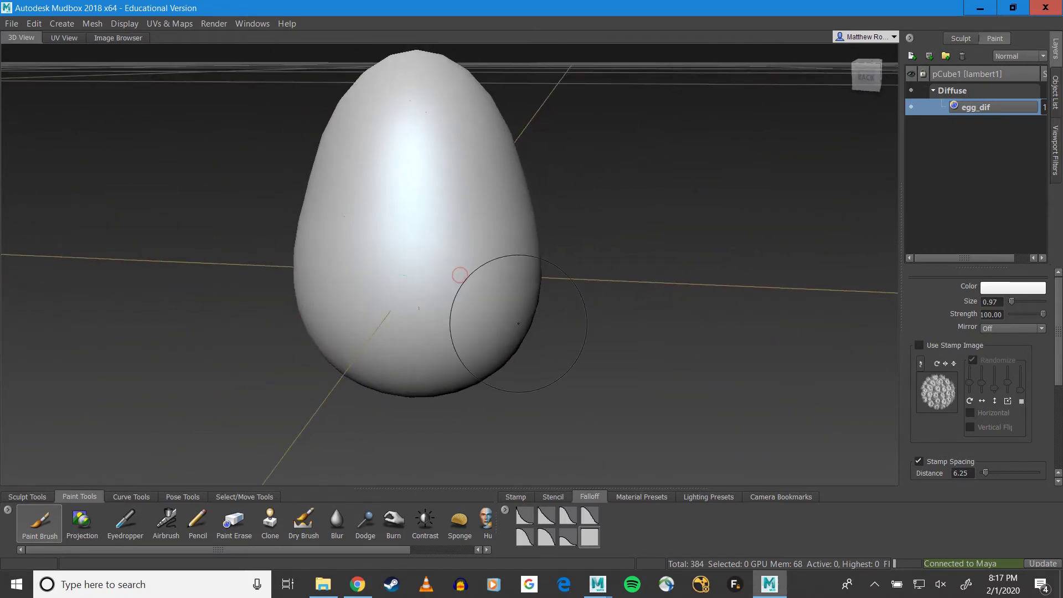
Step: Choose the black-and-white speckled stamp for the Paint Brush and set the brush colour to bright red
{"action": "left_click", "coordinate": [521, 497]}
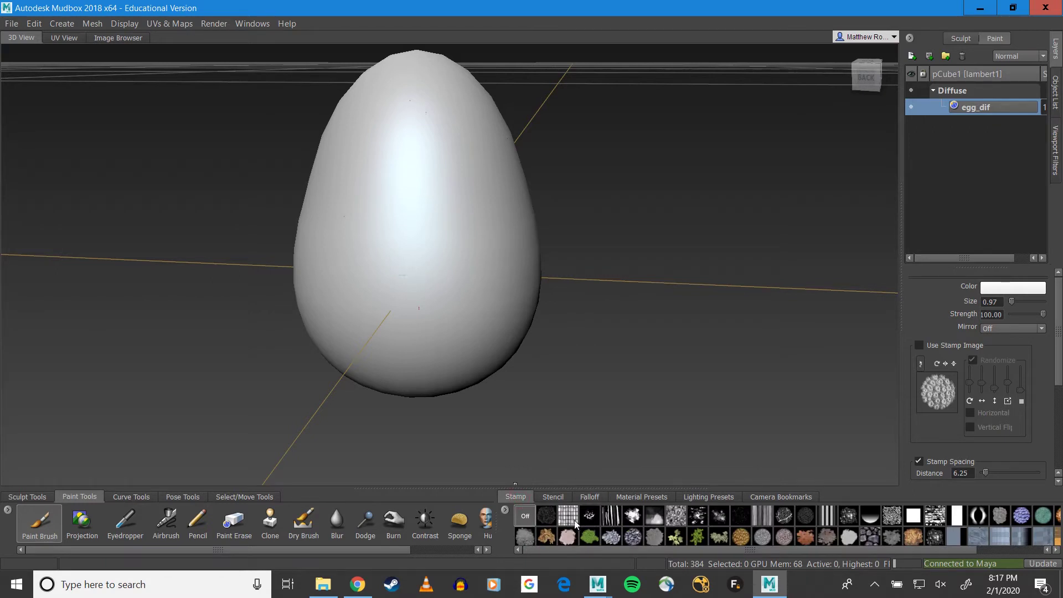
{"action": "scroll", "coordinate": [574, 520], "scroll_direction": "down", "scroll_amount": 1}
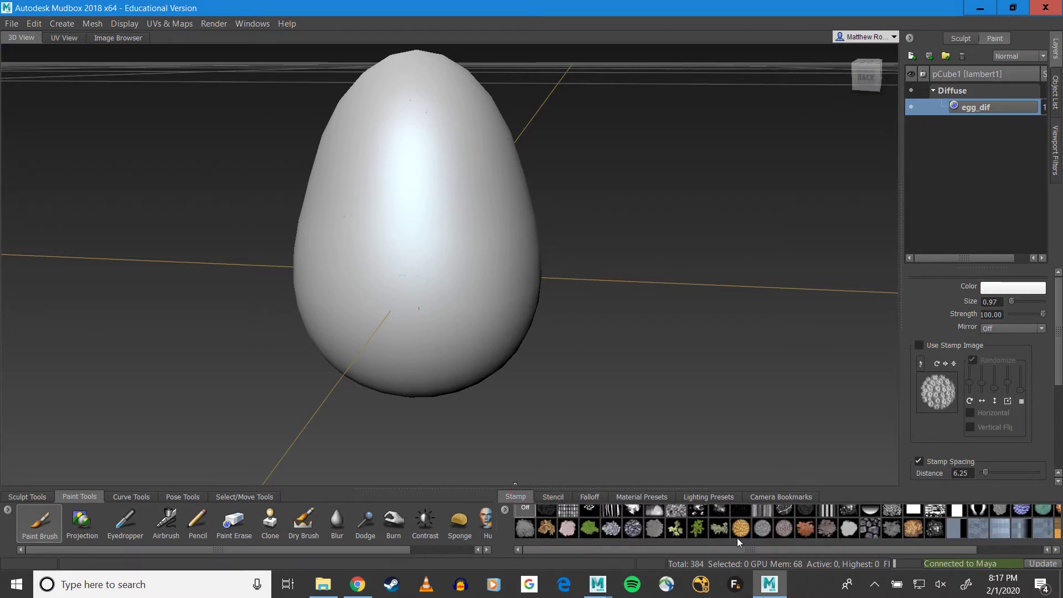
{"action": "scroll", "coordinate": [739, 537], "scroll_direction": "up", "scroll_amount": 1}
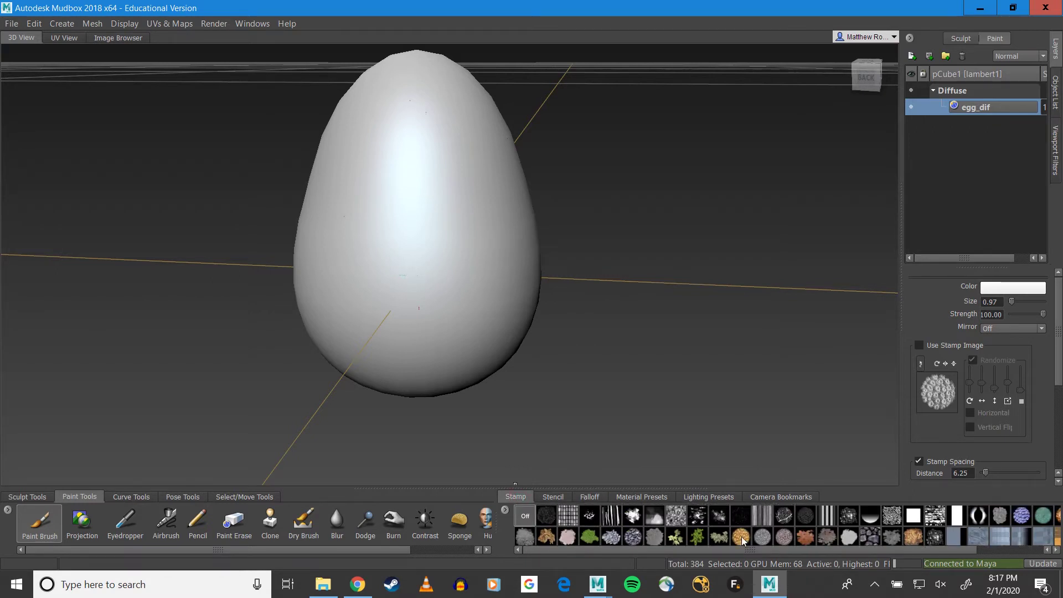
{"action": "left_click", "coordinate": [887, 519]}
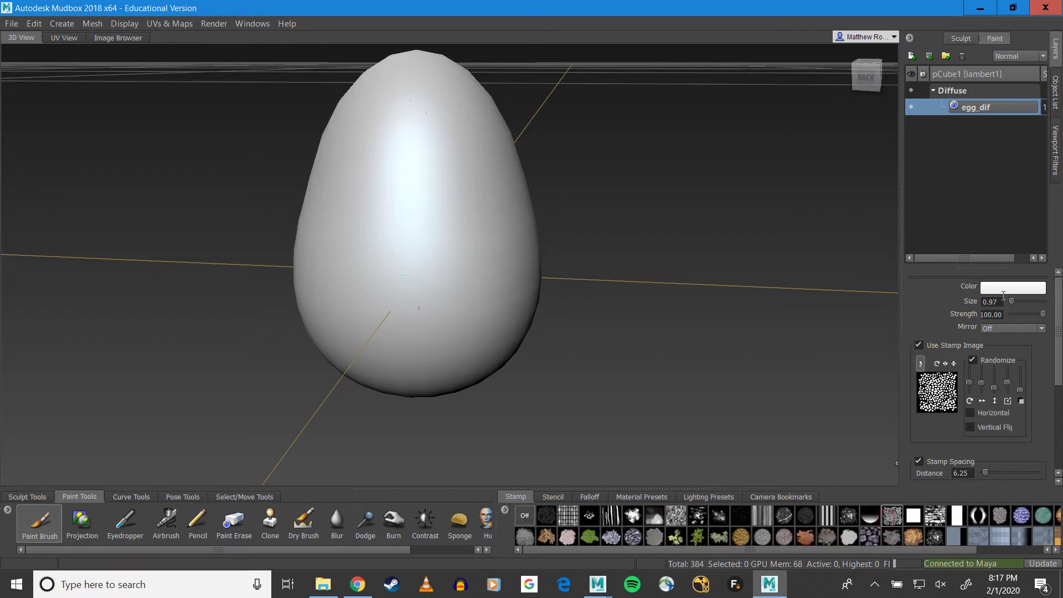
{"action": "left_click", "coordinate": [1003, 289]}
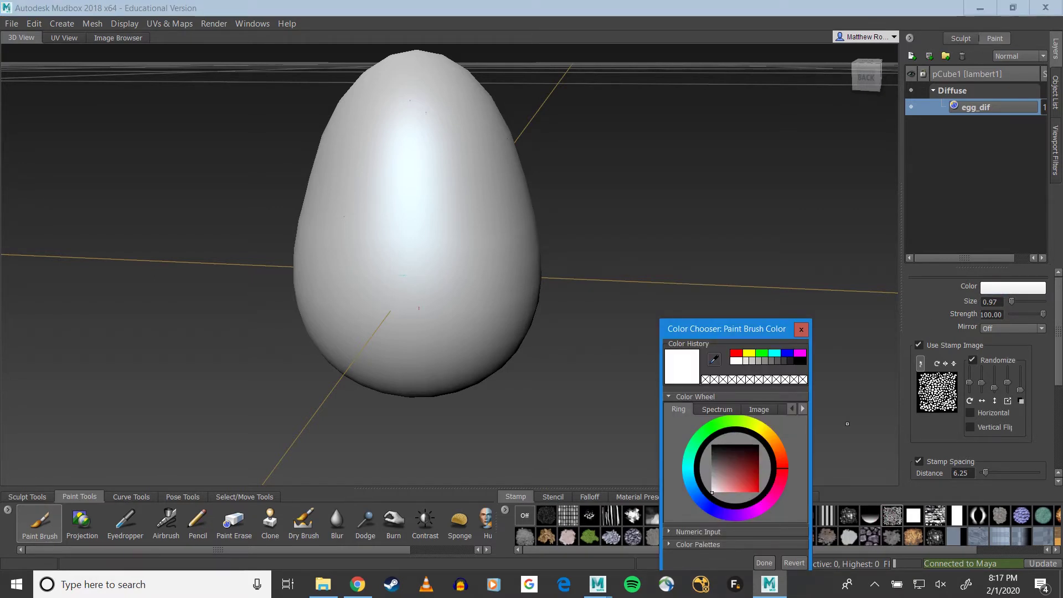
{"action": "left_click_drag", "start_coordinate": [753, 480], "coordinate": [759, 492]}
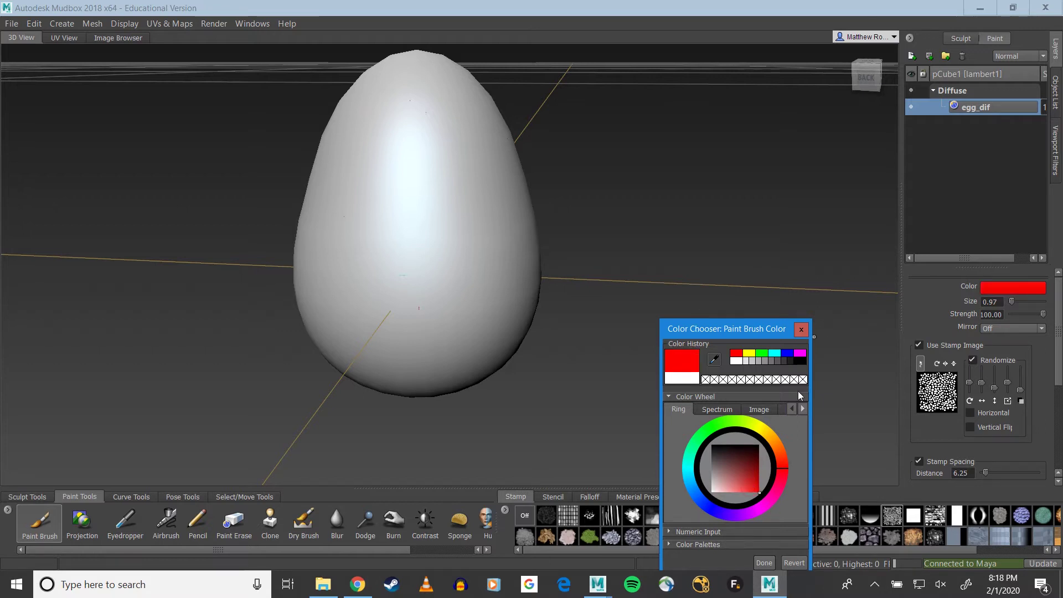
{"action": "left_click", "coordinate": [763, 563]}
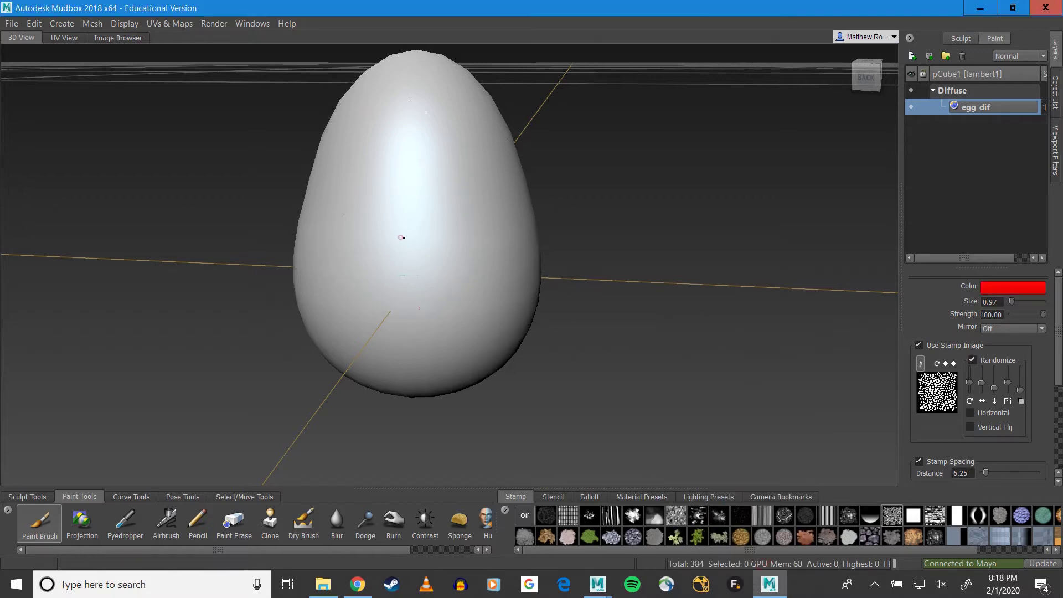
Step: Stamp red speckles on the egg's back, undo the stroke on its neighbouring side and repaint it at a brush strength of 48.30
{"action": "left_click", "coordinate": [414, 250]}
{"action": "left_click_drag", "start_coordinate": [574, 320], "coordinate": [520, 320], "text": "alt"}
{"action": "left_click_drag", "start_coordinate": [509, 187], "coordinate": [537, 196]}
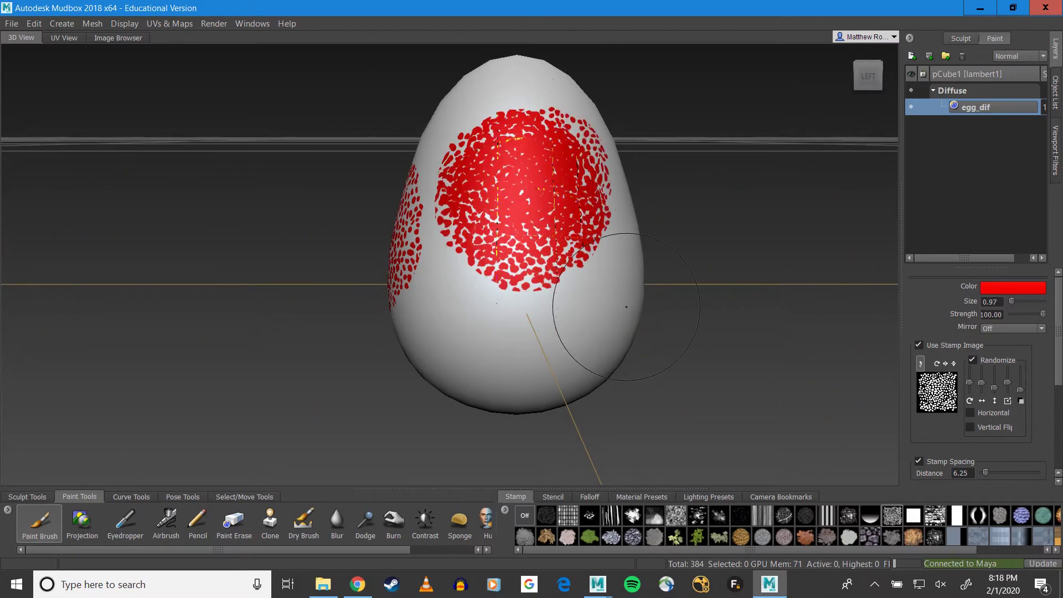
{"action": "key", "text": "ctrl+z"}
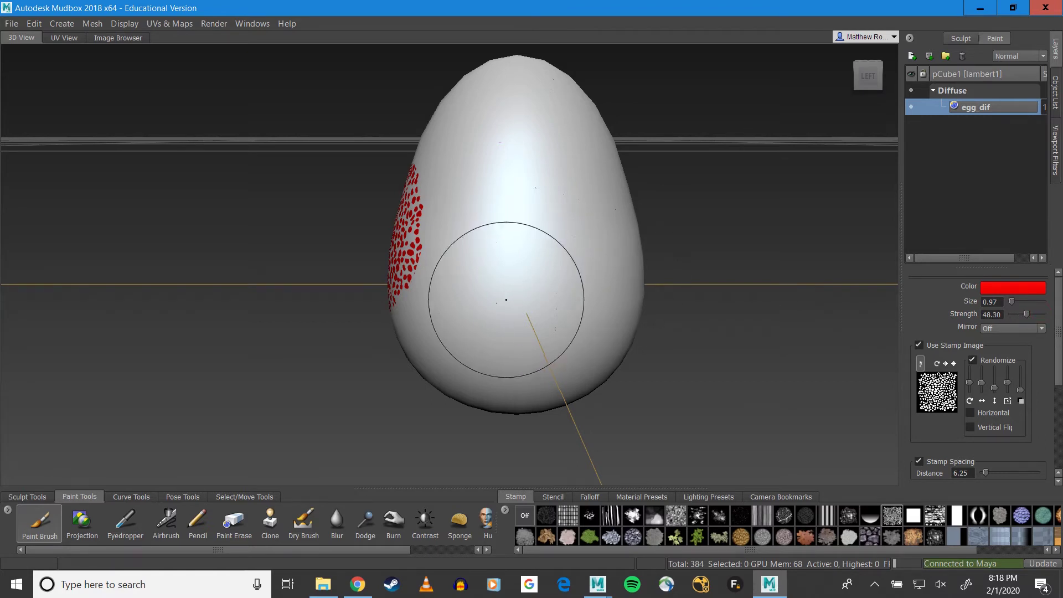
{"action": "left_click_drag", "start_coordinate": [506, 299], "coordinate": [550, 309]}
{"action": "mouse_move", "coordinate": [610, 247]}
{"action": "left_mouse_down", "text": "alt"}
{"action": "mouse_move", "coordinate": [442, 239]}
{"action": "mouse_move", "coordinate": [440, 270]}
{"action": "left_mouse_up", "text": "alt"}
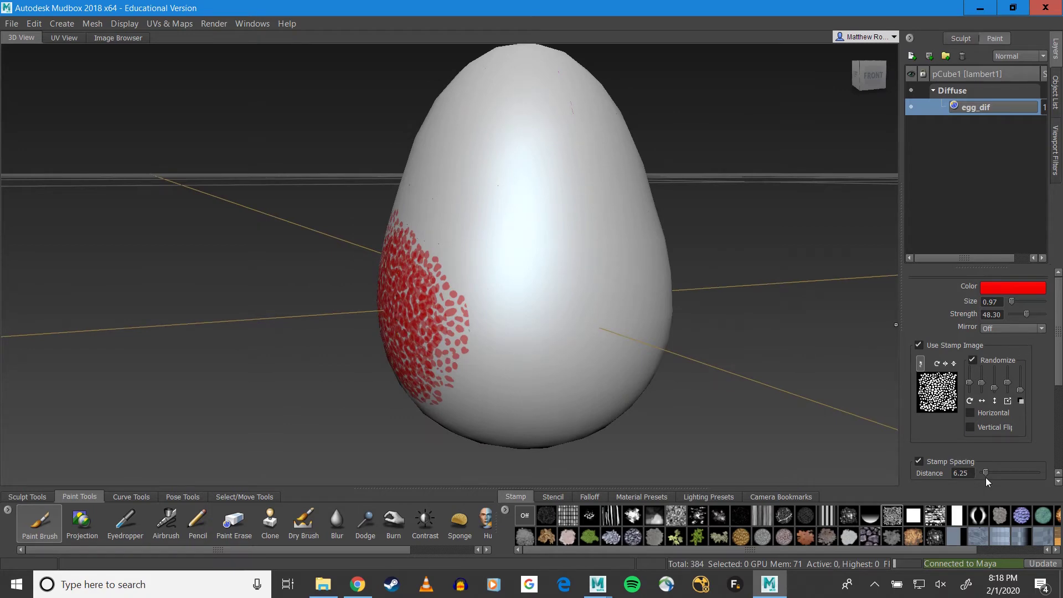
Step: Set the stamp spacing distance to 54 and paint red speckles around the upper and middle parts of the egg
{"action": "left_click_drag", "start_coordinate": [985, 473], "coordinate": [1011, 472]}
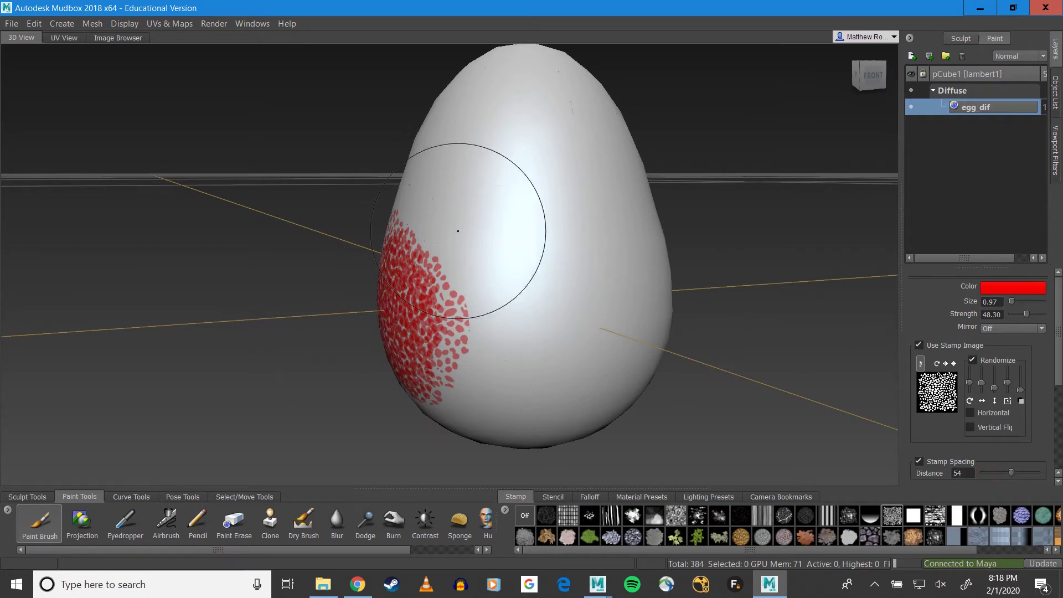
{"action": "mouse_move", "coordinate": [537, 211]}
{"action": "left_mouse_down"}
{"action": "mouse_move", "coordinate": [554, 221]}
{"action": "mouse_move", "coordinate": [591, 331]}
{"action": "left_mouse_up"}
{"action": "left_click_drag", "start_coordinate": [616, 270], "coordinate": [520, 313], "text": "alt"}
{"action": "mouse_move", "coordinate": [401, 238]}
{"action": "left_mouse_down"}
{"action": "mouse_move", "coordinate": [528, 145]}
{"action": "mouse_move", "coordinate": [531, 158]}
{"action": "left_mouse_up"}
{"action": "left_click_drag", "start_coordinate": [625, 332], "coordinate": [462, 307], "text": "alt"}
{"action": "left_click_drag", "start_coordinate": [326, 332], "coordinate": [472, 150]}
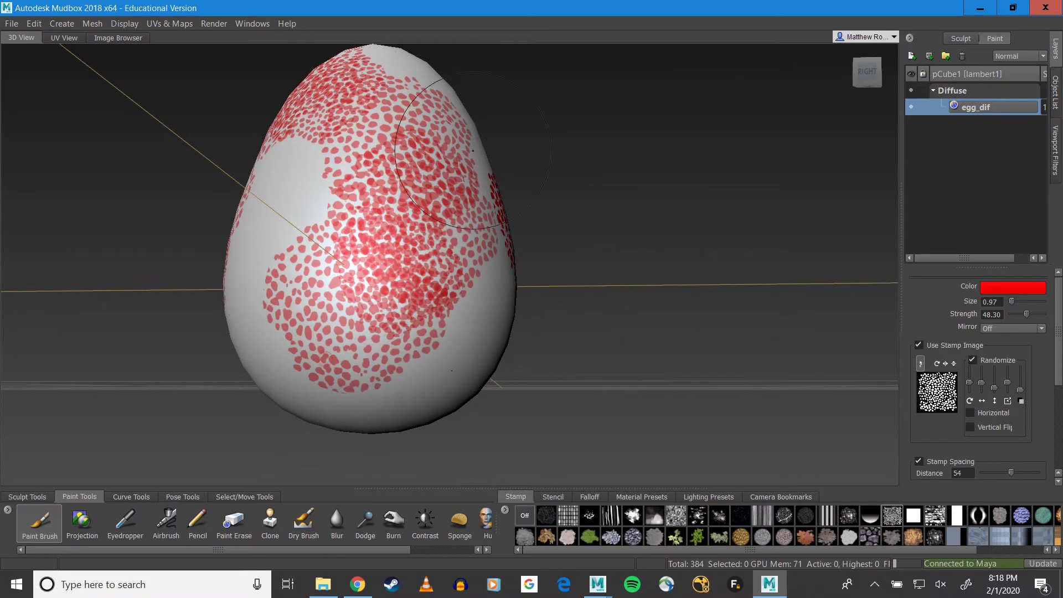
{"action": "left_click_drag", "start_coordinate": [636, 144], "coordinate": [456, 190], "text": "alt"}
{"action": "left_click_drag", "start_coordinate": [451, 130], "coordinate": [548, 136]}
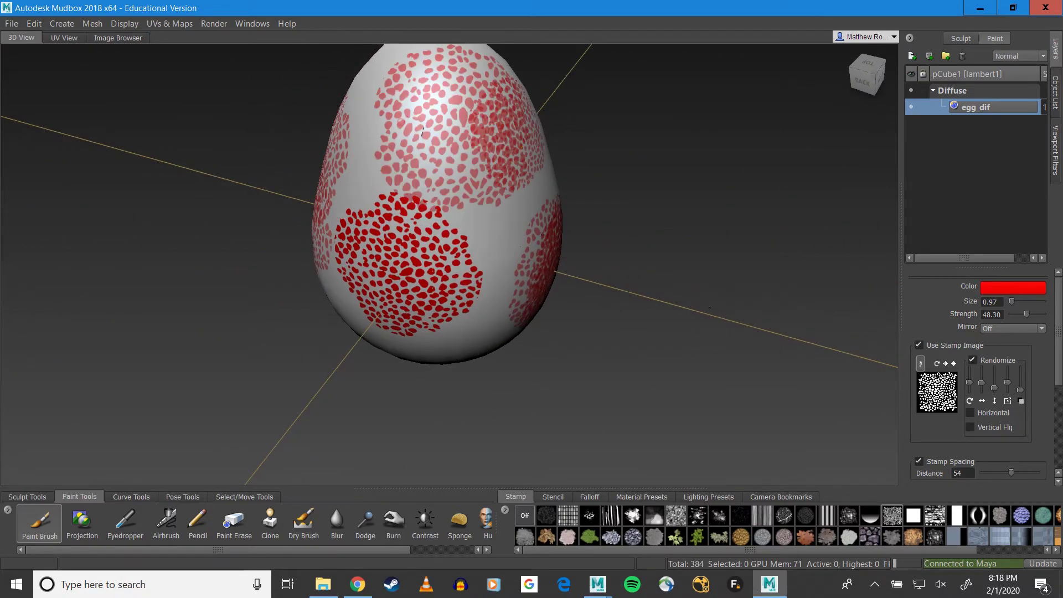
{"action": "left_click_drag", "start_coordinate": [709, 308], "coordinate": [529, 236], "text": "alt"}
{"action": "left_click_drag", "start_coordinate": [512, 169], "coordinate": [576, 174]}
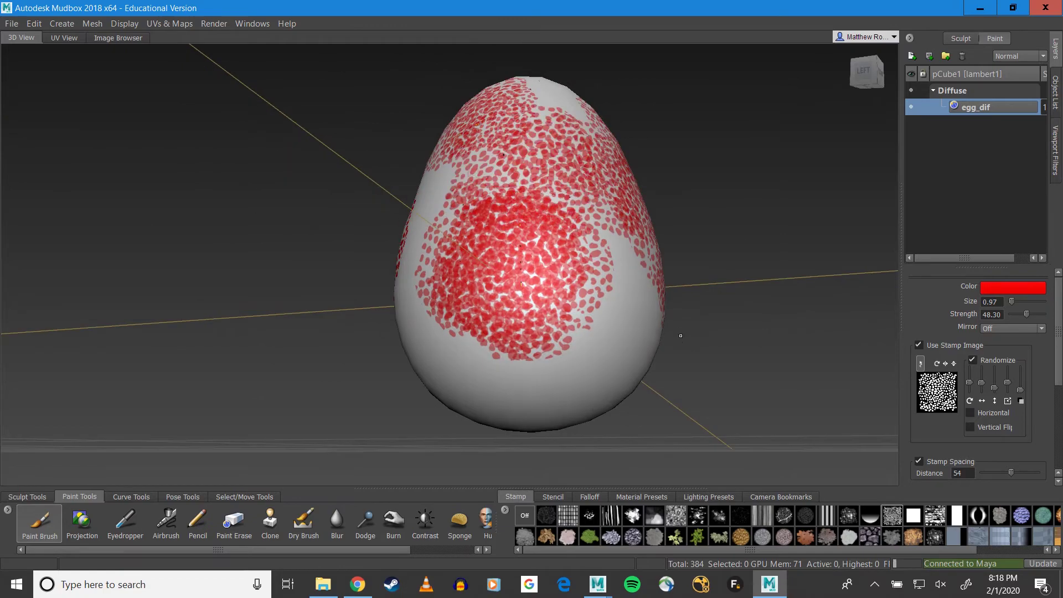
Step: Extend the red speckles over sparse areas around the lower half of the egg
{"action": "left_click_drag", "start_coordinate": [681, 335], "coordinate": [775, 339], "text": "alt"}
{"action": "mouse_move", "coordinate": [499, 363]}
{"action": "left_mouse_down"}
{"action": "mouse_move", "coordinate": [461, 339]}
{"action": "mouse_move", "coordinate": [436, 342]}
{"action": "left_mouse_up"}
{"action": "mouse_move", "coordinate": [302, 302]}
{"action": "left_mouse_down", "text": "alt"}
{"action": "mouse_move", "coordinate": [389, 274]}
{"action": "mouse_move", "coordinate": [422, 313]}
{"action": "left_mouse_up", "text": "alt"}
{"action": "left_click_drag", "start_coordinate": [381, 362], "coordinate": [470, 395]}
{"action": "mouse_move", "coordinate": [266, 332]}
{"action": "left_mouse_down", "text": "alt"}
{"action": "mouse_move", "coordinate": [354, 315]}
{"action": "mouse_move", "coordinate": [490, 314]}
{"action": "left_mouse_up", "text": "alt"}
{"action": "mouse_move", "coordinate": [410, 316]}
{"action": "left_mouse_down"}
{"action": "mouse_move", "coordinate": [340, 296]}
{"action": "mouse_move", "coordinate": [274, 302]}
{"action": "left_mouse_up"}
{"action": "left_click_drag", "start_coordinate": [354, 373], "coordinate": [415, 363], "text": "alt"}
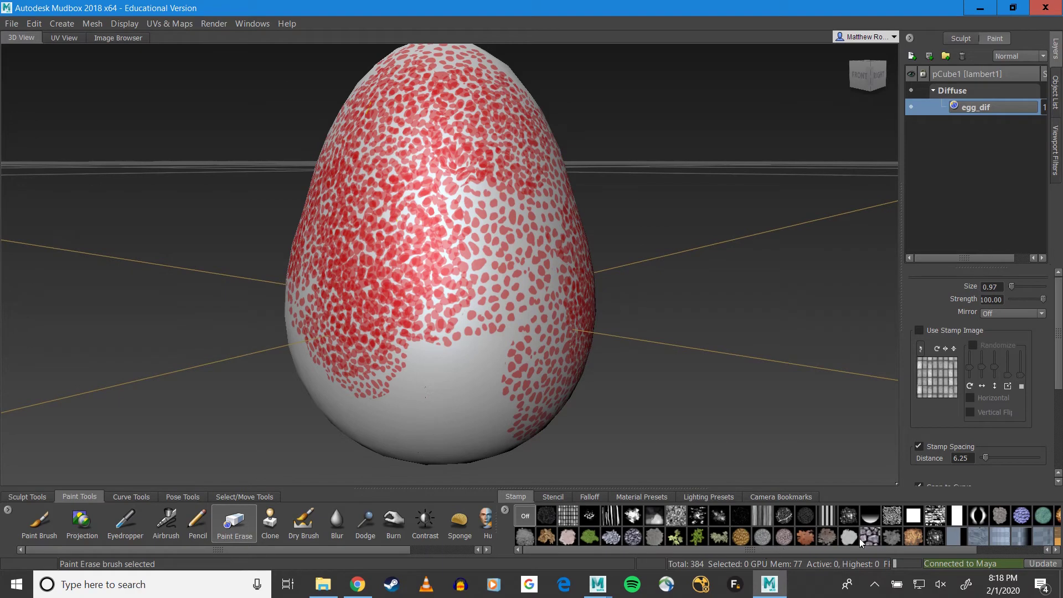
Step: Try erasing some red speckles using Paint Erase with the speckled stamp, and undo the stroke
{"action": "left_click", "coordinate": [892, 518]}
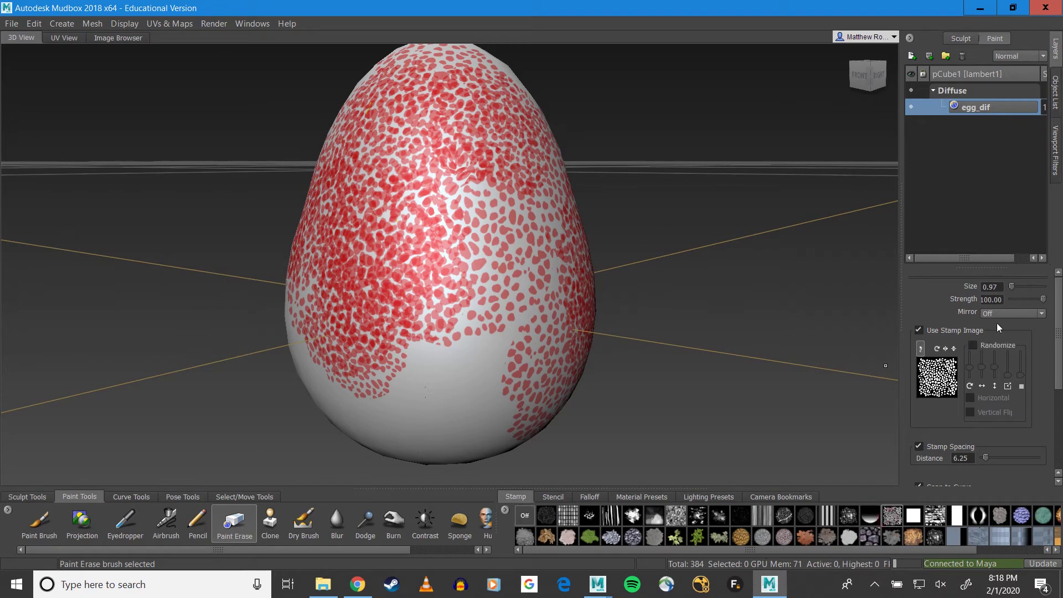
{"action": "mouse_move", "coordinate": [334, 250]}
{"action": "left_mouse_down"}
{"action": "mouse_move", "coordinate": [578, 267]}
{"action": "mouse_move", "coordinate": [504, 284]}
{"action": "left_mouse_up"}
{"action": "key", "text": "ctrl+z"}
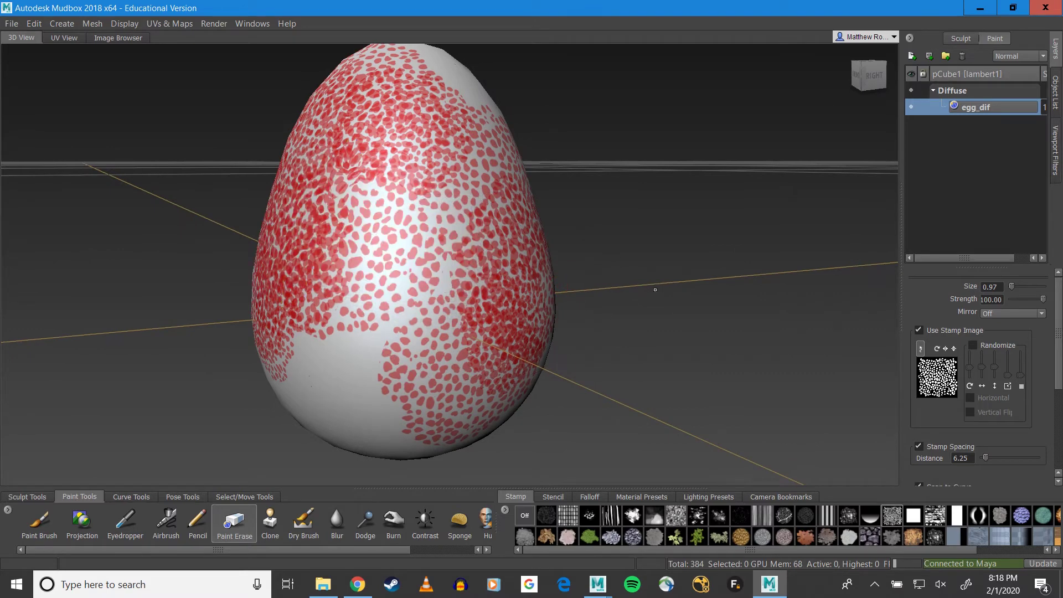
{"action": "left_click_drag", "start_coordinate": [655, 290], "coordinate": [724, 286], "text": "alt"}
Step: Return to the Paint Brush, set its colour to white and paint white speckles across the egg's front
{"action": "left_click", "coordinate": [48, 524]}
{"action": "left_click_drag", "start_coordinate": [487, 313], "coordinate": [558, 318], "text": "alt"}
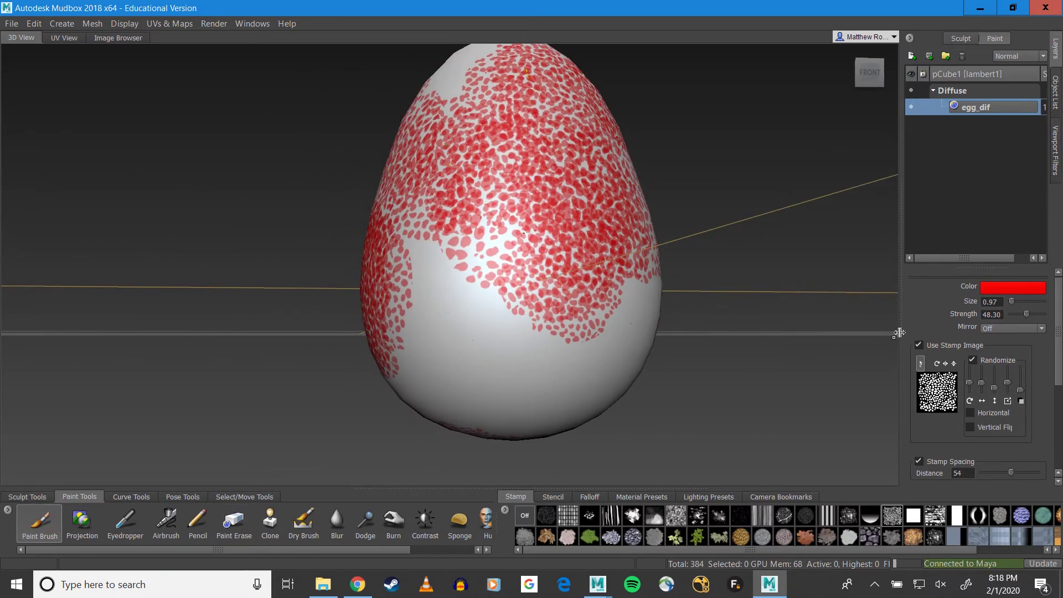
{"action": "left_click", "coordinate": [989, 285]}
{"action": "left_click_drag", "start_coordinate": [732, 498], "coordinate": [630, 562]}
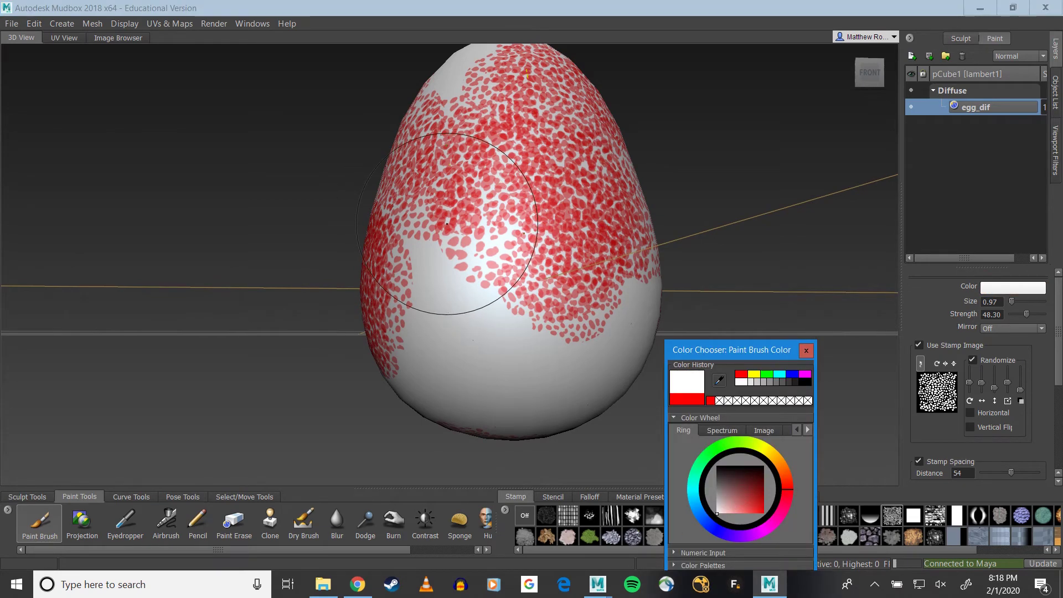
{"action": "left_click_drag", "start_coordinate": [458, 235], "coordinate": [675, 213]}
{"action": "left_click", "coordinate": [803, 351]}
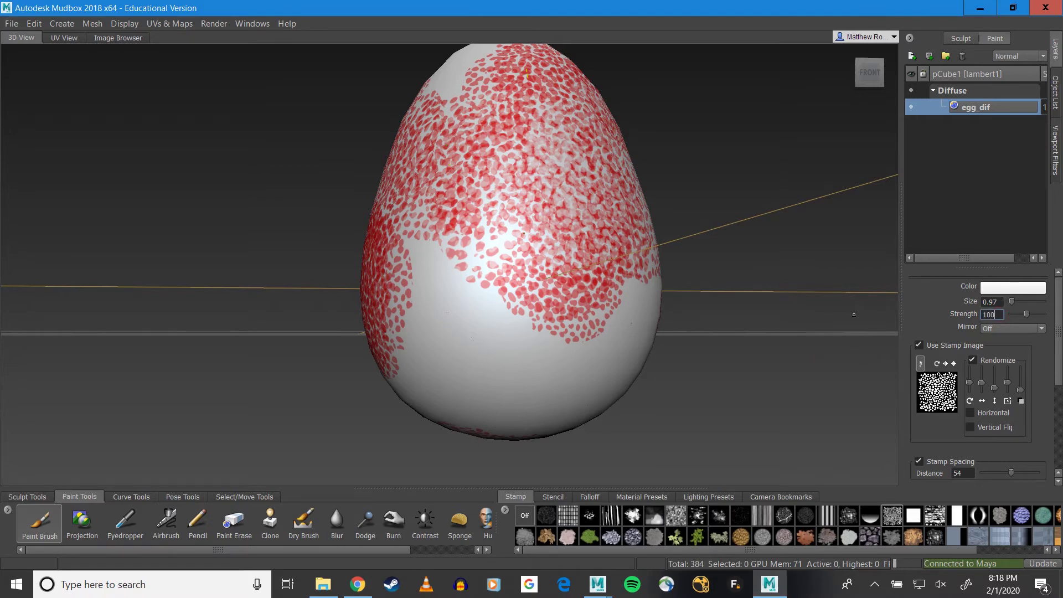
Step: Set the brush strength to 100 and break up the red pattern with white speckles all around the egg
{"action": "left_click_drag", "start_coordinate": [437, 247], "coordinate": [523, 274], "text": "alt"}
{"action": "mouse_move", "coordinate": [528, 220]}
{"action": "left_mouse_down"}
{"action": "mouse_move", "coordinate": [471, 234]}
{"action": "mouse_move", "coordinate": [458, 313]}
{"action": "left_mouse_up"}
{"action": "left_click_drag", "start_coordinate": [471, 288], "coordinate": [516, 277], "text": "alt"}
{"action": "mouse_move", "coordinate": [504, 209]}
{"action": "left_mouse_down", "text": "alt"}
{"action": "mouse_move", "coordinate": [514, 243]}
{"action": "mouse_move", "coordinate": [572, 252]}
{"action": "left_mouse_up", "text": "alt"}
{"action": "mouse_move", "coordinate": [508, 148]}
{"action": "left_mouse_down"}
{"action": "mouse_move", "coordinate": [556, 206]}
{"action": "mouse_move", "coordinate": [567, 190]}
{"action": "left_mouse_up"}
{"action": "mouse_move", "coordinate": [452, 335]}
{"action": "left_mouse_down"}
{"action": "mouse_move", "coordinate": [409, 265]}
{"action": "mouse_move", "coordinate": [511, 291]}
{"action": "left_mouse_up"}
{"action": "left_click_drag", "start_coordinate": [392, 342], "coordinate": [427, 354]}
{"action": "mouse_move", "coordinate": [488, 334]}
{"action": "left_mouse_down", "text": "alt"}
{"action": "mouse_move", "coordinate": [540, 330]}
{"action": "mouse_move", "coordinate": [545, 360]}
{"action": "left_mouse_up", "text": "alt"}
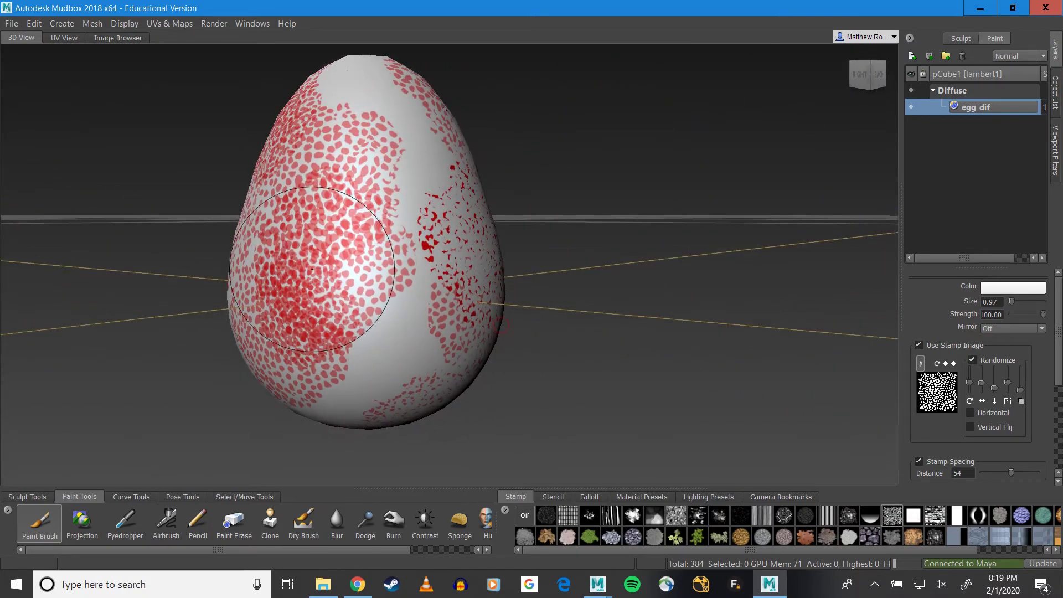
{"action": "left_click_drag", "start_coordinate": [312, 270], "coordinate": [346, 262]}
{"action": "left_click_drag", "start_coordinate": [483, 242], "coordinate": [675, 271], "text": "alt"}
{"action": "left_click_drag", "start_coordinate": [398, 308], "coordinate": [368, 166]}
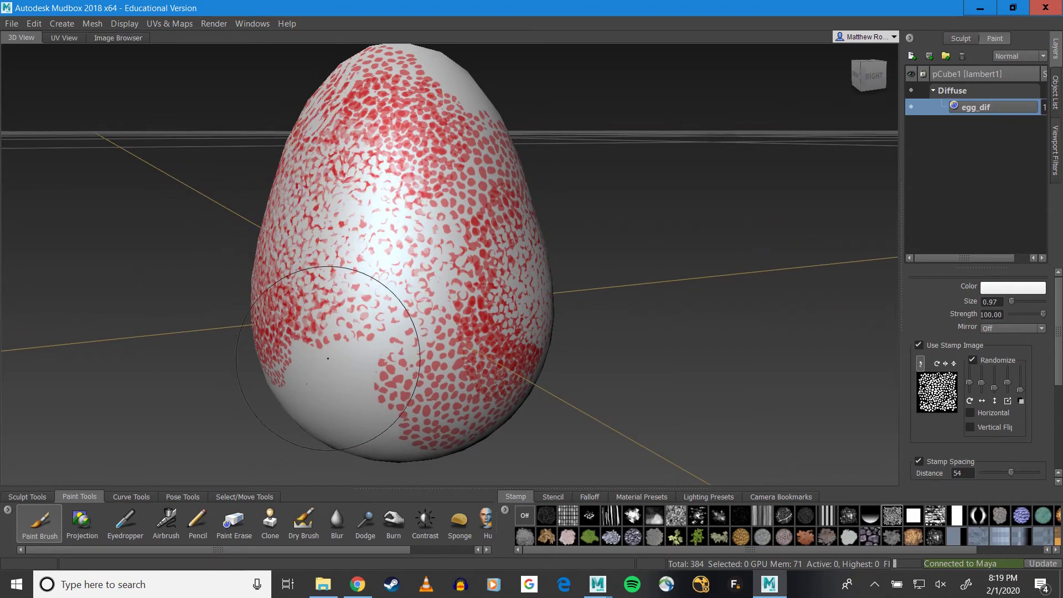
Step: Examine the red and white speckle pattern from all sides and up close on the egg's back
{"action": "left_click_drag", "start_coordinate": [368, 358], "coordinate": [465, 359], "text": "alt"}
{"action": "scroll", "coordinate": [465, 359], "scroll_direction": "down", "scroll_amount": 3}
{"action": "left_click_drag", "start_coordinate": [482, 260], "coordinate": [511, 278], "text": "alt"}
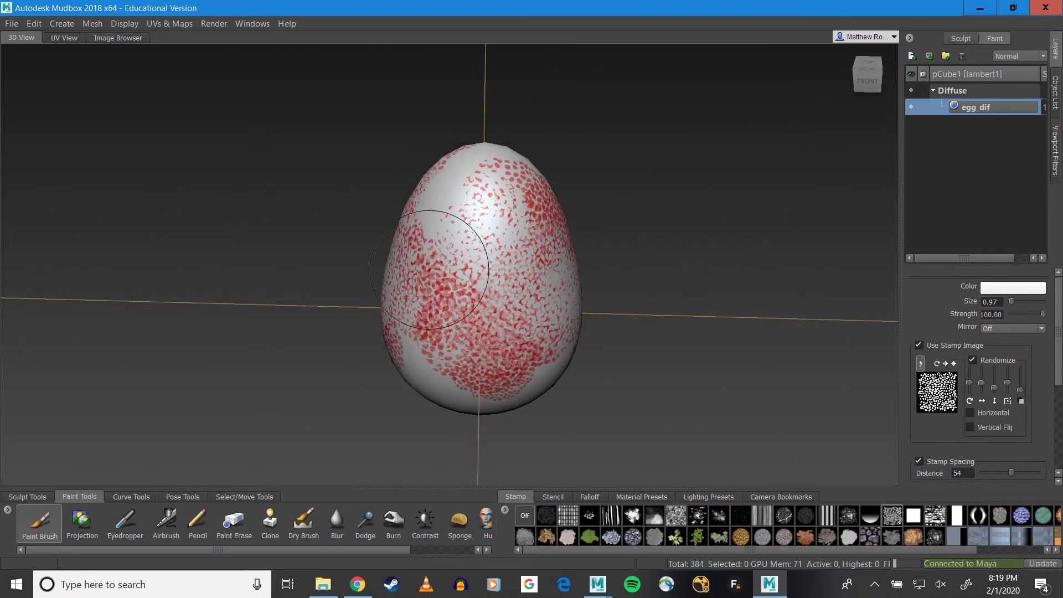
{"action": "left_click_drag", "start_coordinate": [459, 335], "coordinate": [215, 307], "text": "alt"}
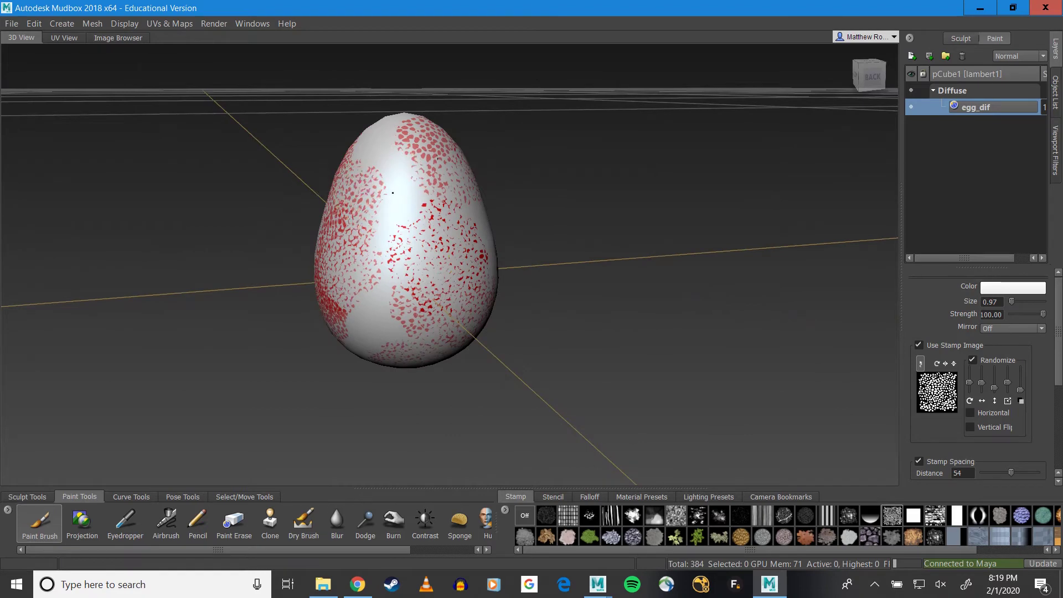
{"action": "left_click_drag", "start_coordinate": [276, 201], "coordinate": [340, 261], "text": "alt"}
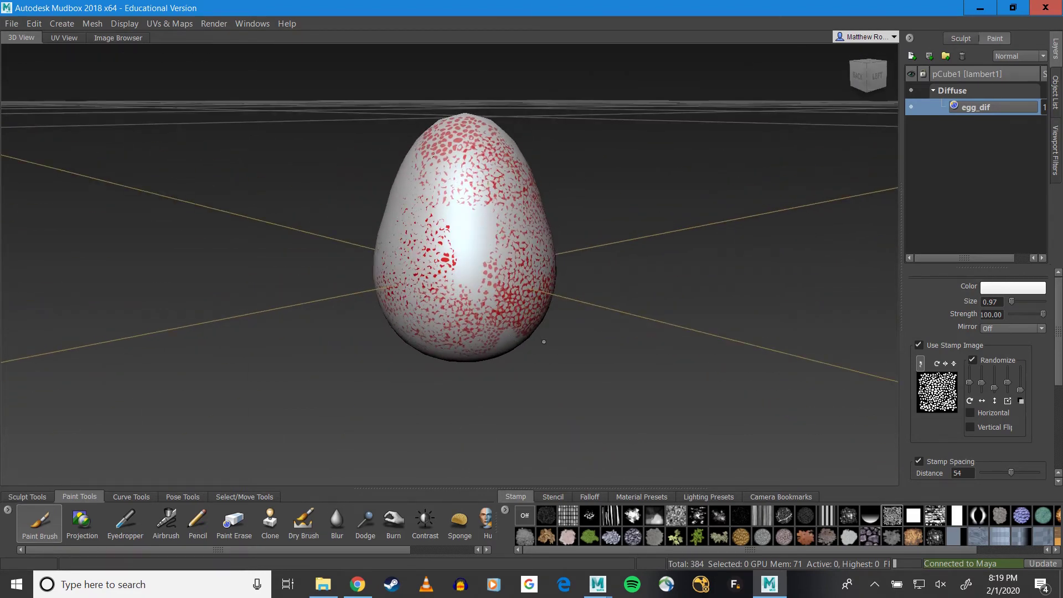
{"action": "left_click_drag", "start_coordinate": [531, 222], "coordinate": [578, 241], "text": "alt"}
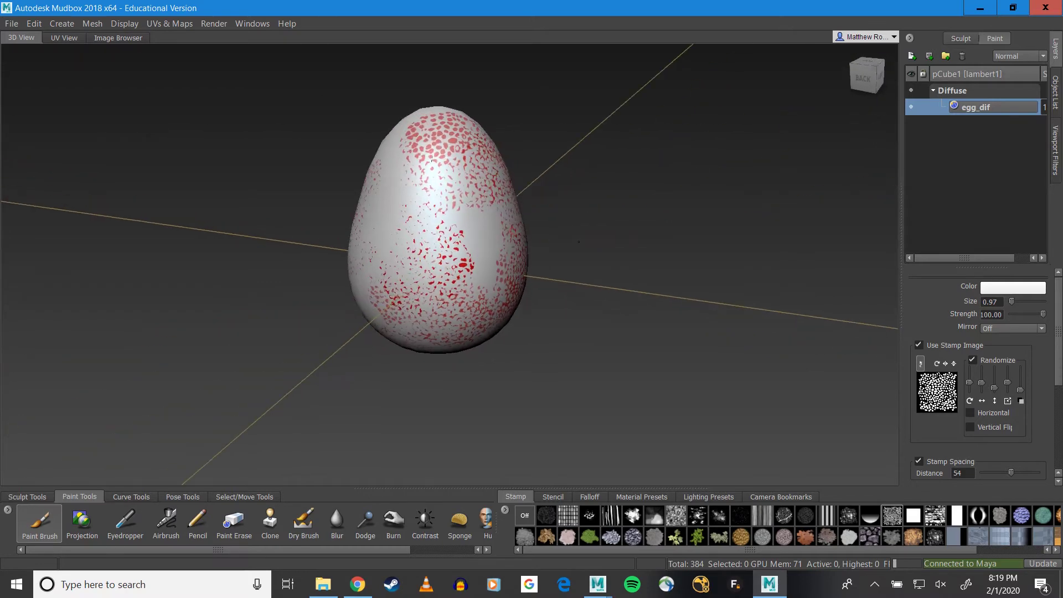
{"action": "left_click_drag", "start_coordinate": [460, 201], "coordinate": [498, 208], "text": "alt"}
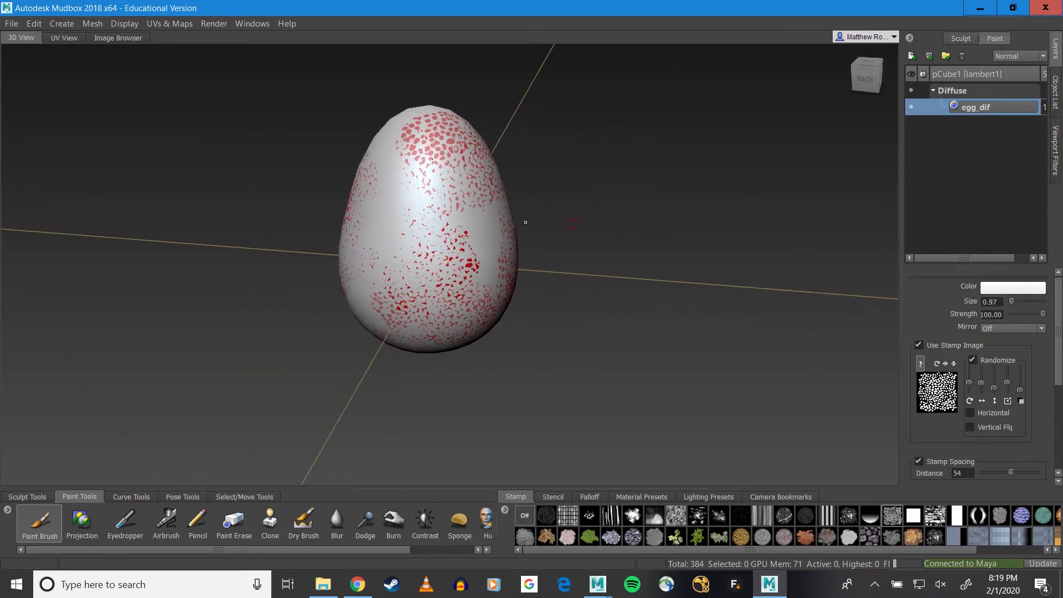
{"action": "right_click_drag", "start_coordinate": [495, 203], "coordinate": [528, 166], "text": "alt"}
{"action": "mouse_move", "coordinate": [444, 127]}
{"action": "middle_mouse_down", "text": "alt"}
{"action": "mouse_move", "coordinate": [537, 269]}
{"action": "mouse_move", "coordinate": [486, 151]}
{"action": "middle_mouse_up", "text": "alt"}
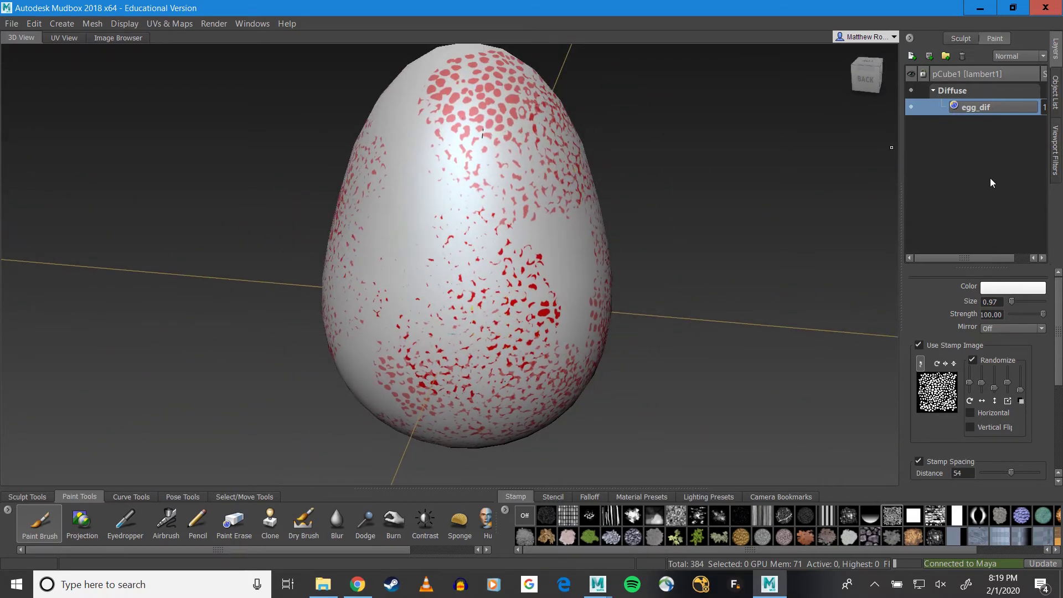
Step: Create a paint layer named egg_bump with size 4096 in the Bump Map channel
{"action": "right_click", "coordinate": [951, 131]}
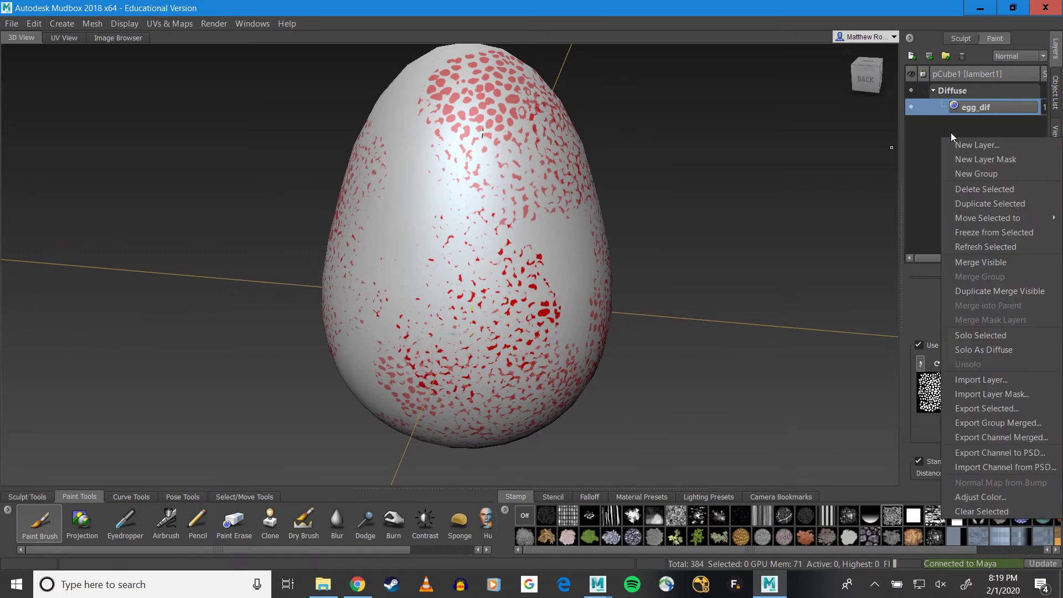
{"action": "left_click", "coordinate": [958, 144]}
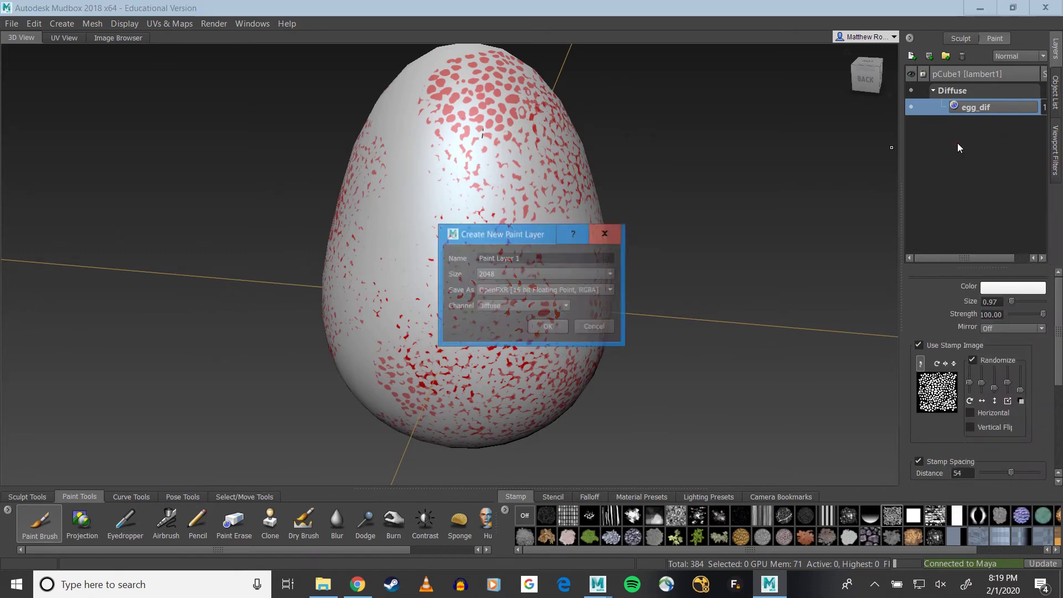
{"action": "left_click", "coordinate": [533, 273]}
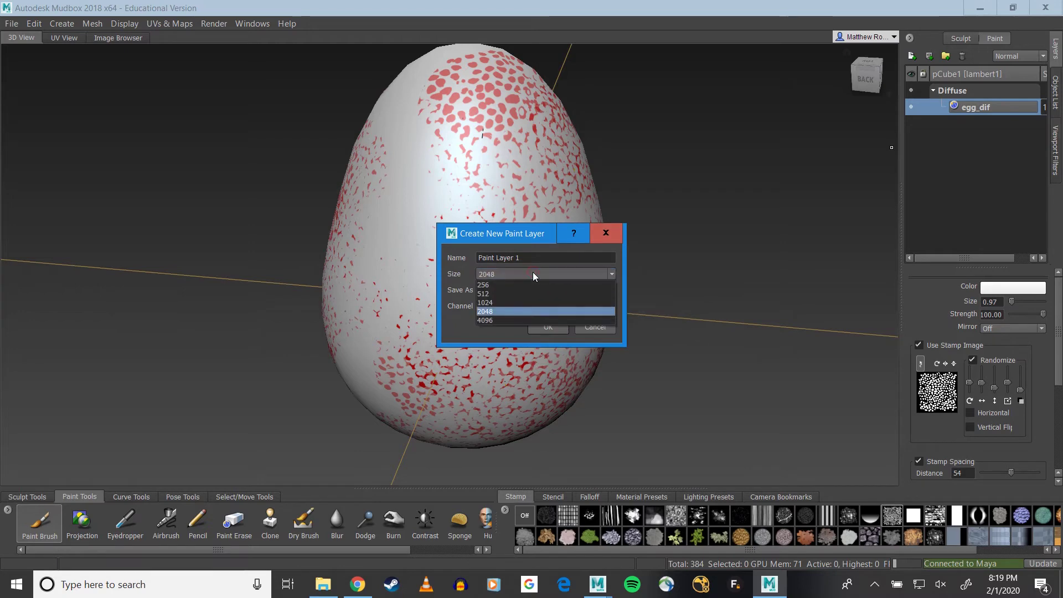
{"action": "left_click", "coordinate": [487, 320]}
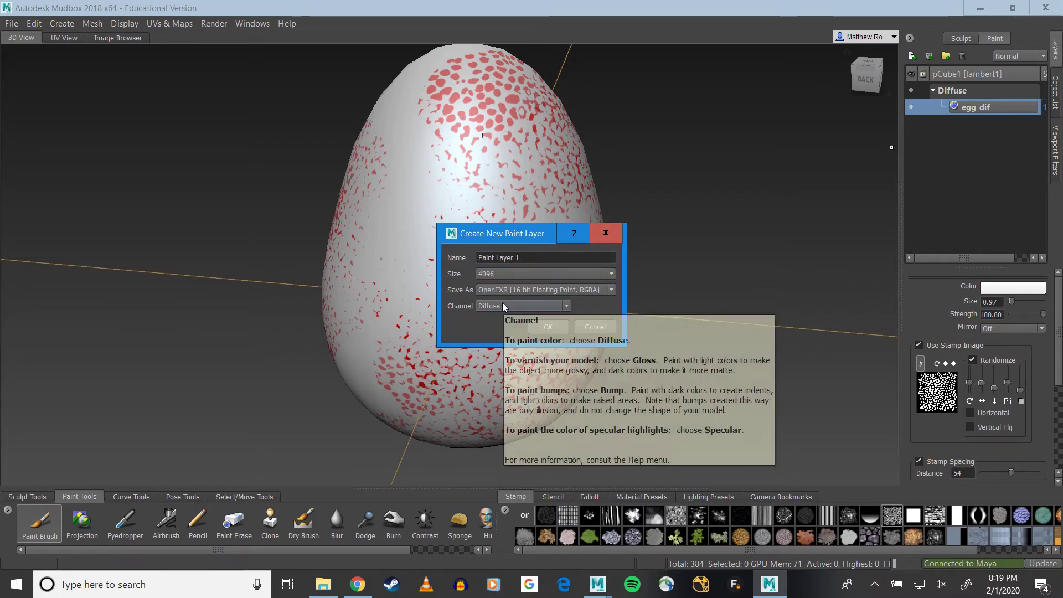
{"action": "left_click", "coordinate": [503, 306]}
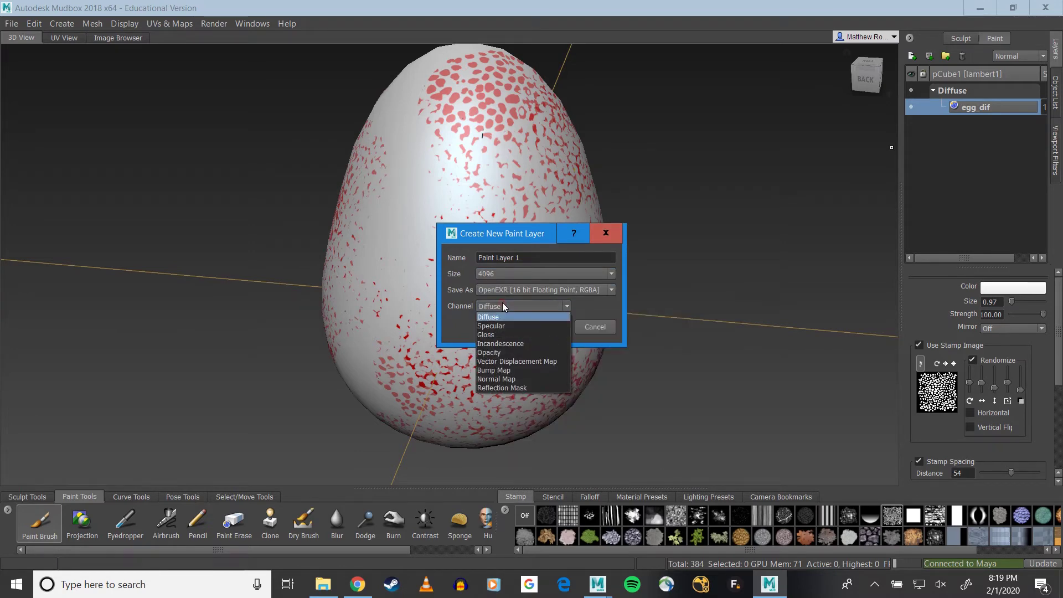
{"action": "left_click", "coordinate": [504, 370]}
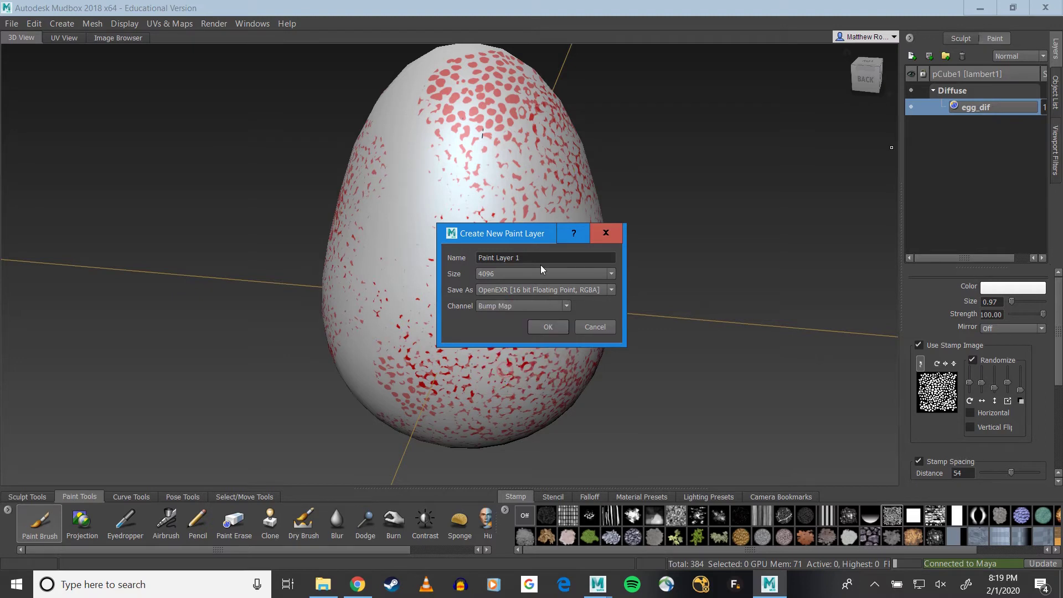
{"action": "left_click_drag", "start_coordinate": [539, 262], "coordinate": [414, 259]}
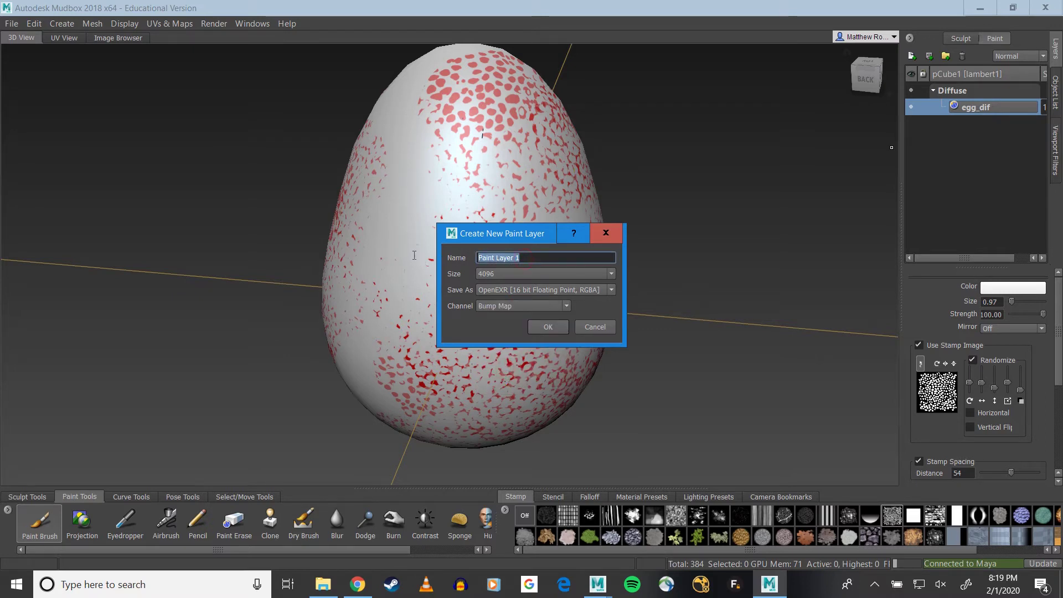
{"action": "type", "text": "egg_bumpo"}
{"action": "left_click", "coordinate": [539, 325]}
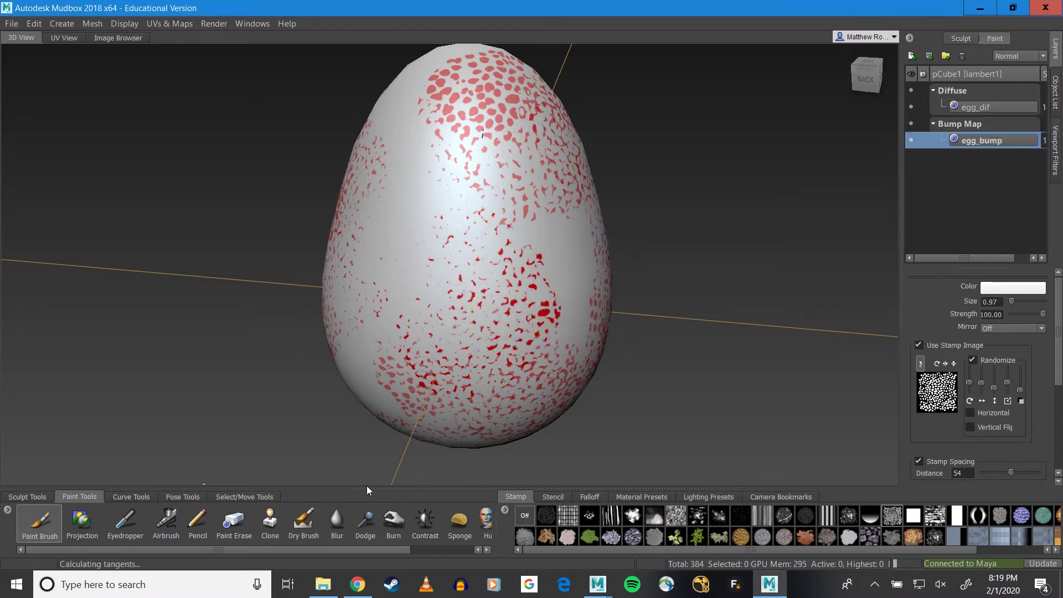
Step: Choose the rough pale pink stamp, try a full-strength stroke on the bump layer, and undo that stroke
{"action": "left_click", "coordinate": [569, 538]}
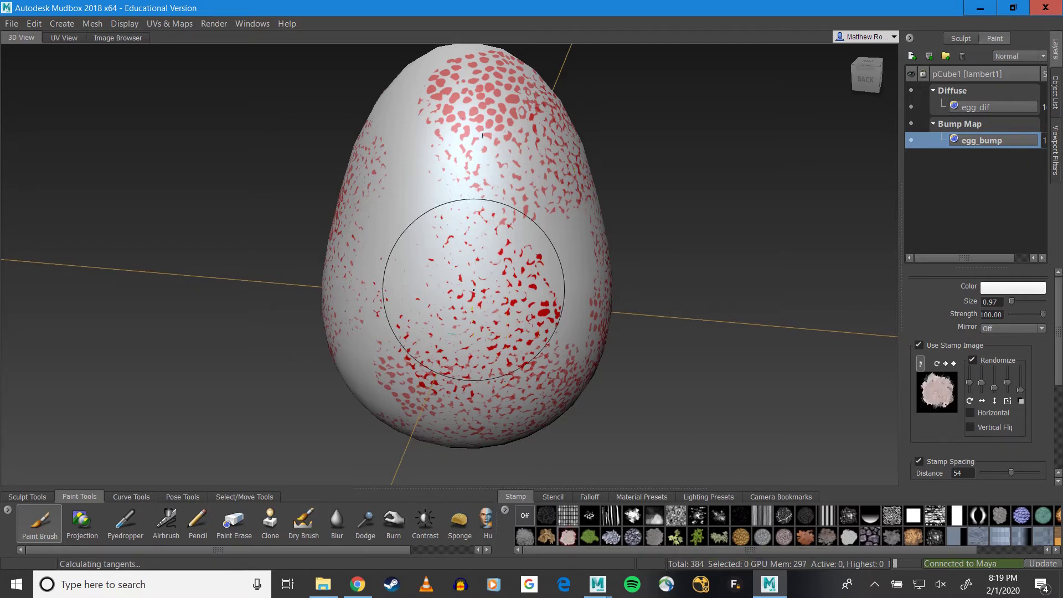
{"action": "left_click_drag", "start_coordinate": [410, 195], "coordinate": [398, 270]}
{"action": "left_click_drag", "start_coordinate": [565, 277], "coordinate": [592, 263], "text": "alt"}
{"action": "key", "text": "ctrl+z"}
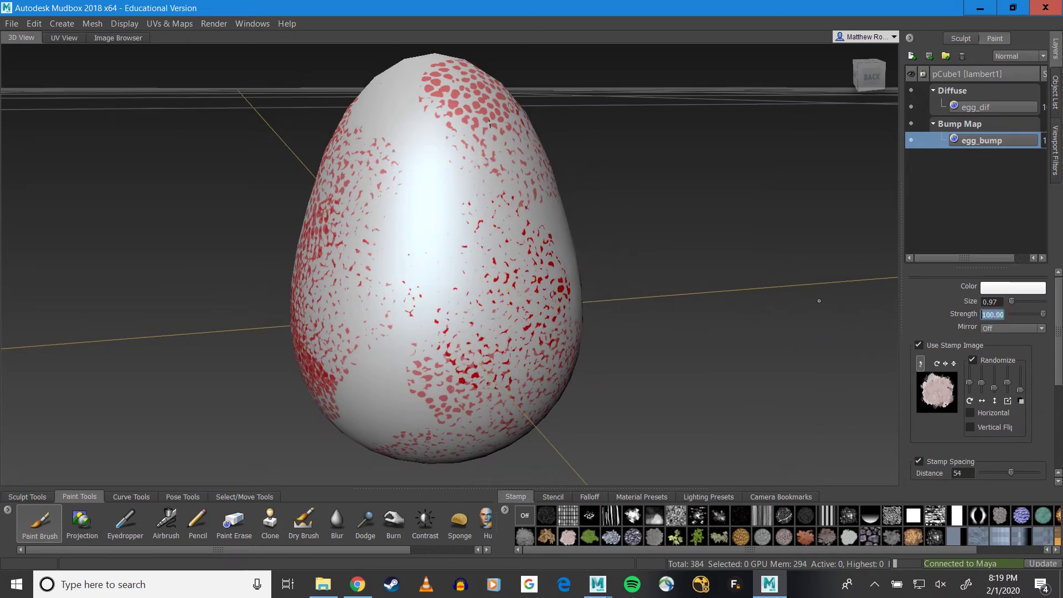
Step: Try the rough stamp at strength 20 on the egg's back, and undo the stroke
{"action": "left_click", "coordinate": [423, 207]}
{"action": "left_click_drag", "start_coordinate": [462, 236], "coordinate": [454, 221], "text": "alt"}
{"action": "scroll", "coordinate": [450, 247], "scroll_direction": "up", "scroll_amount": 5}
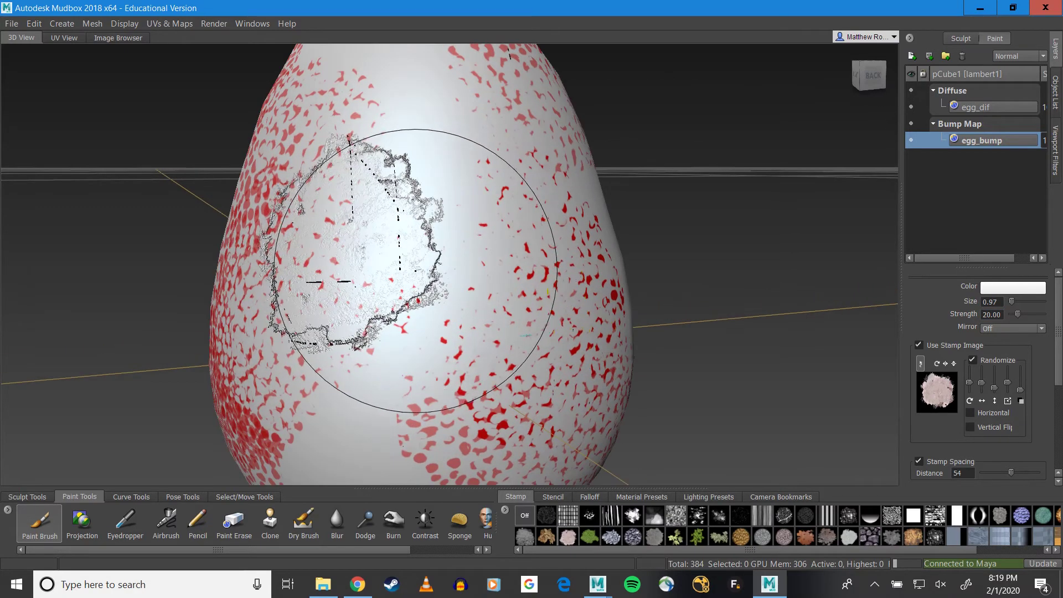
{"action": "middle_click_drag", "start_coordinate": [417, 271], "coordinate": [450, 263], "text": "alt"}
{"action": "key", "text": "ctrl+z"}
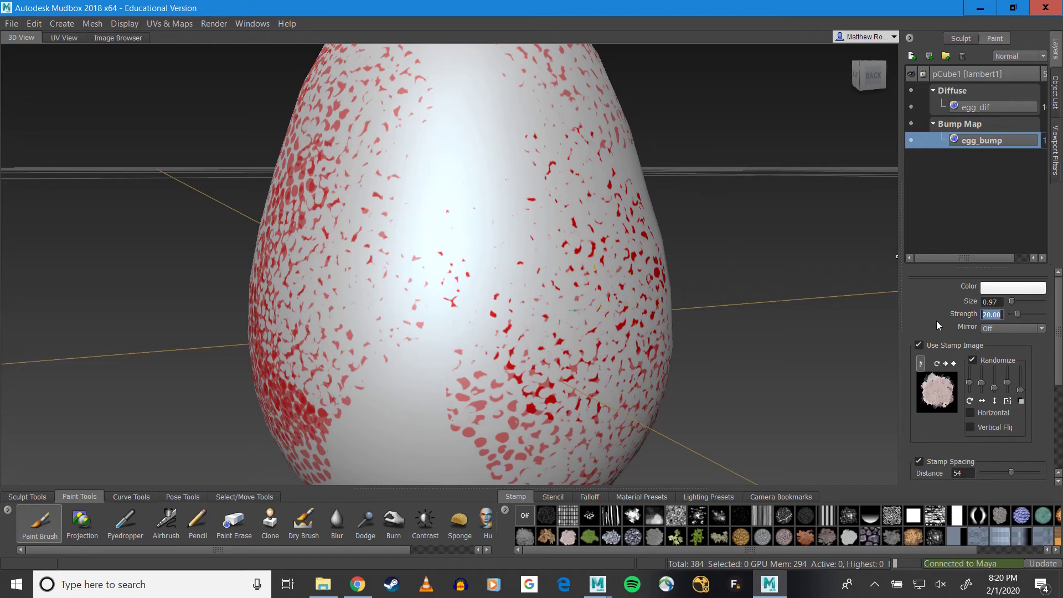
Step: Set the brush strength to 5 and brush bump texture across the egg's back
{"action": "type", "text": "5"}
{"action": "key", "text": "Return"}
{"action": "left_click_drag", "start_coordinate": [743, 207], "coordinate": [646, 218], "text": "alt"}
{"action": "scroll", "coordinate": [645, 218], "scroll_direction": "down", "scroll_amount": 2}
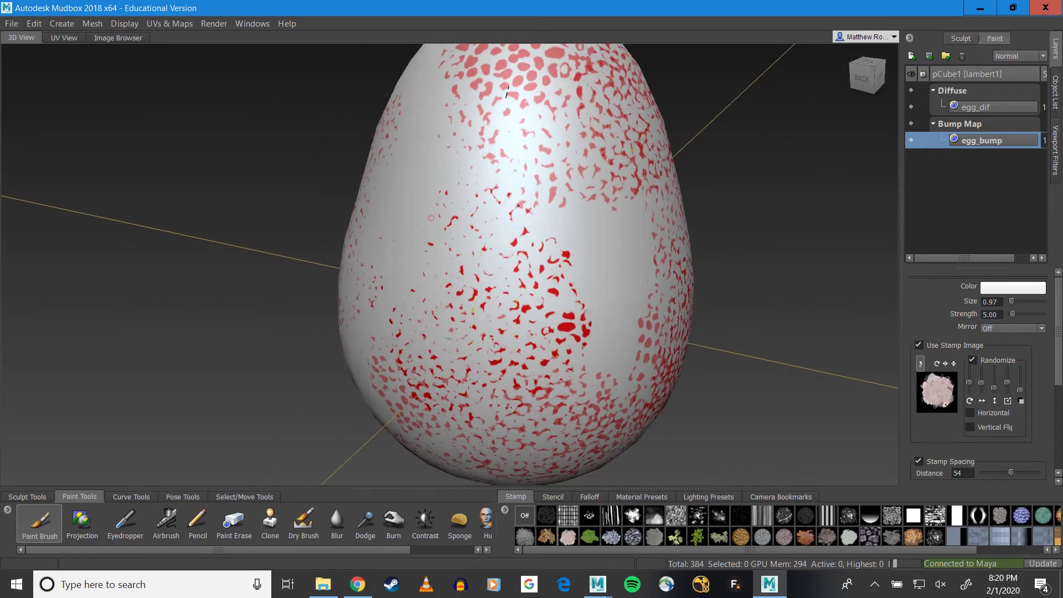
{"action": "mouse_move", "coordinate": [432, 218]}
{"action": "left_mouse_down"}
{"action": "mouse_move", "coordinate": [519, 165]}
{"action": "mouse_move", "coordinate": [556, 296]}
{"action": "left_mouse_up"}
{"action": "left_click_drag", "start_coordinate": [498, 258], "coordinate": [605, 244], "text": "alt"}
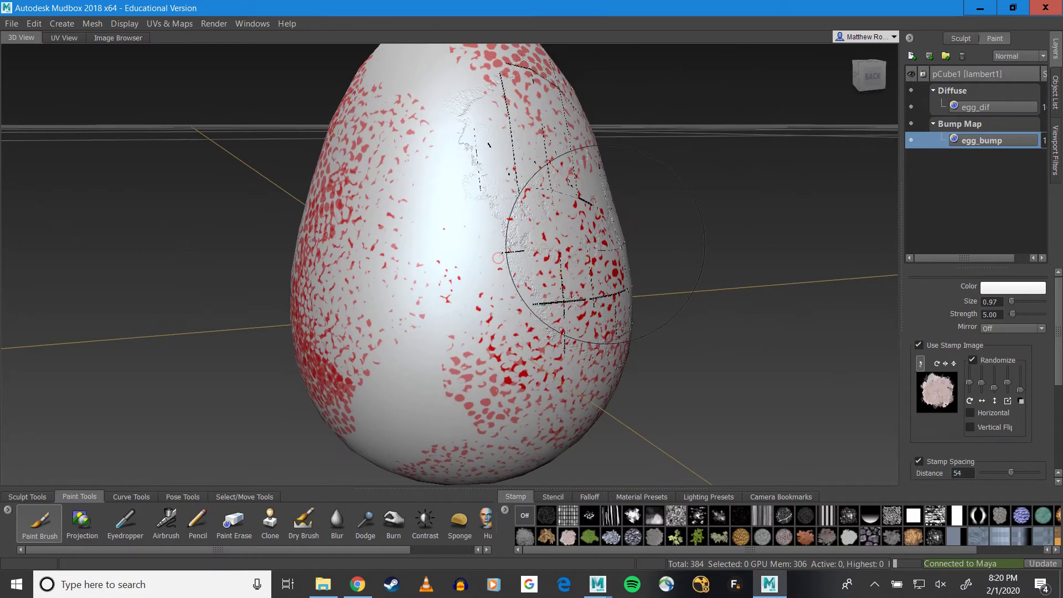
Step: Set the stamp spacing distance to 16 and paint bump texture around the egg's side and lower surface
{"action": "mouse_move", "coordinate": [470, 238]}
{"action": "left_mouse_down"}
{"action": "mouse_move", "coordinate": [399, 294]}
{"action": "mouse_move", "coordinate": [443, 326]}
{"action": "left_mouse_up"}
{"action": "left_click_drag", "start_coordinate": [388, 293], "coordinate": [445, 242], "text": "alt"}
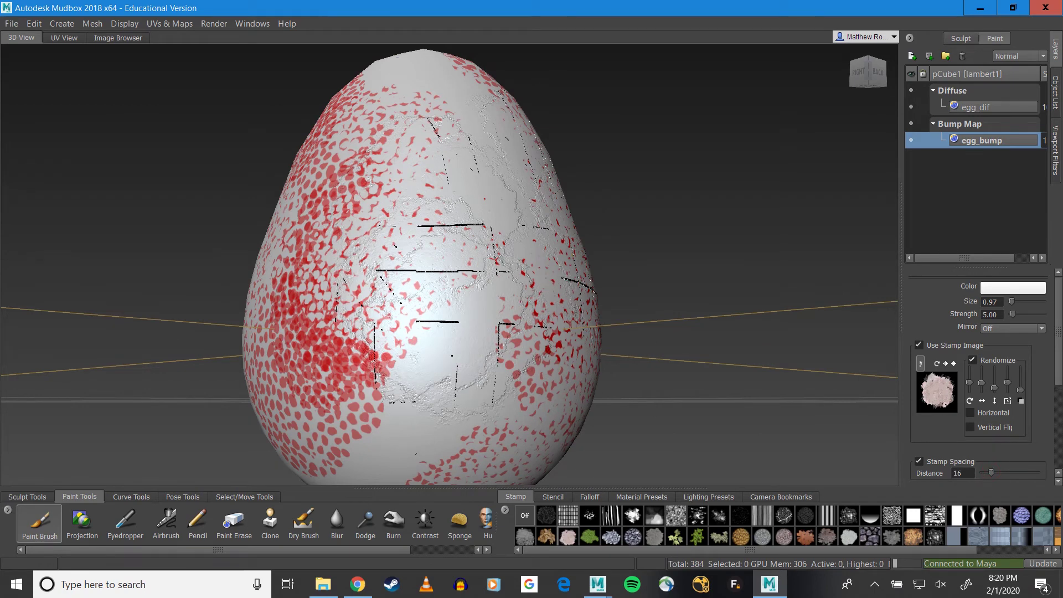
{"action": "left_click_drag", "start_coordinate": [476, 371], "coordinate": [420, 442]}
{"action": "left_click_drag", "start_coordinate": [343, 238], "coordinate": [440, 276], "text": "alt"}
{"action": "mouse_move", "coordinate": [417, 236]}
{"action": "left_mouse_down"}
{"action": "mouse_move", "coordinate": [354, 254]}
{"action": "mouse_move", "coordinate": [290, 321]}
{"action": "left_mouse_up"}
{"action": "left_click_drag", "start_coordinate": [332, 288], "coordinate": [432, 254], "text": "alt"}
{"action": "left_click_drag", "start_coordinate": [354, 232], "coordinate": [410, 388]}
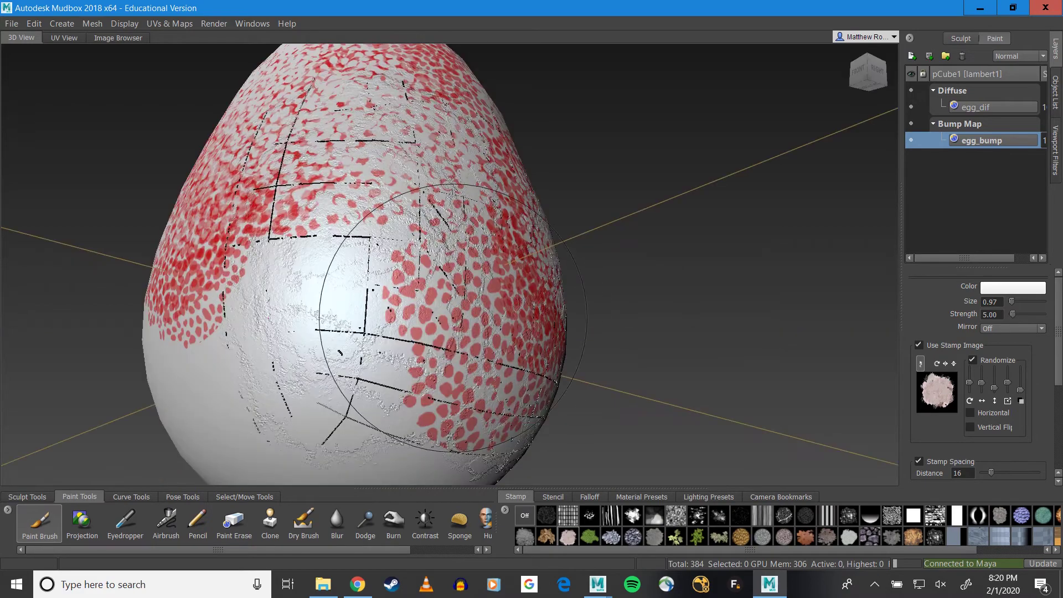
{"action": "mouse_move", "coordinate": [387, 310]}
{"action": "left_mouse_down", "text": "alt"}
{"action": "mouse_move", "coordinate": [420, 233]}
{"action": "mouse_move", "coordinate": [409, 249]}
{"action": "left_mouse_up", "text": "alt"}
{"action": "left_click_drag", "start_coordinate": [332, 166], "coordinate": [363, 382]}
{"action": "left_click_drag", "start_coordinate": [325, 266], "coordinate": [210, 365]}
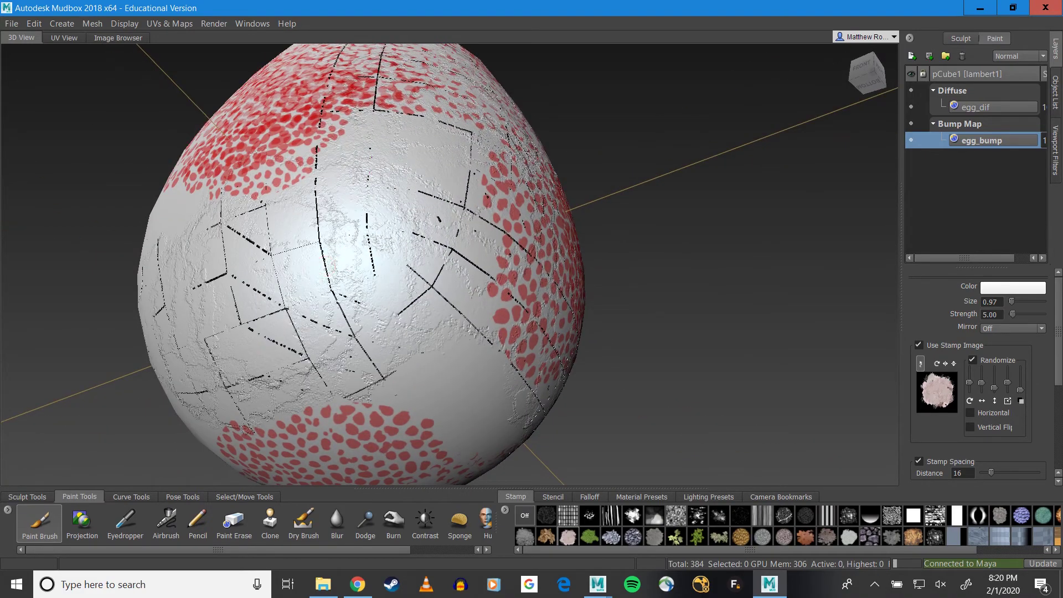
Step: Set the stamp spacing distance to 6 and paint bump texture over the egg's bottom, left side and top
{"action": "left_click_drag", "start_coordinate": [310, 354], "coordinate": [354, 250], "text": "alt"}
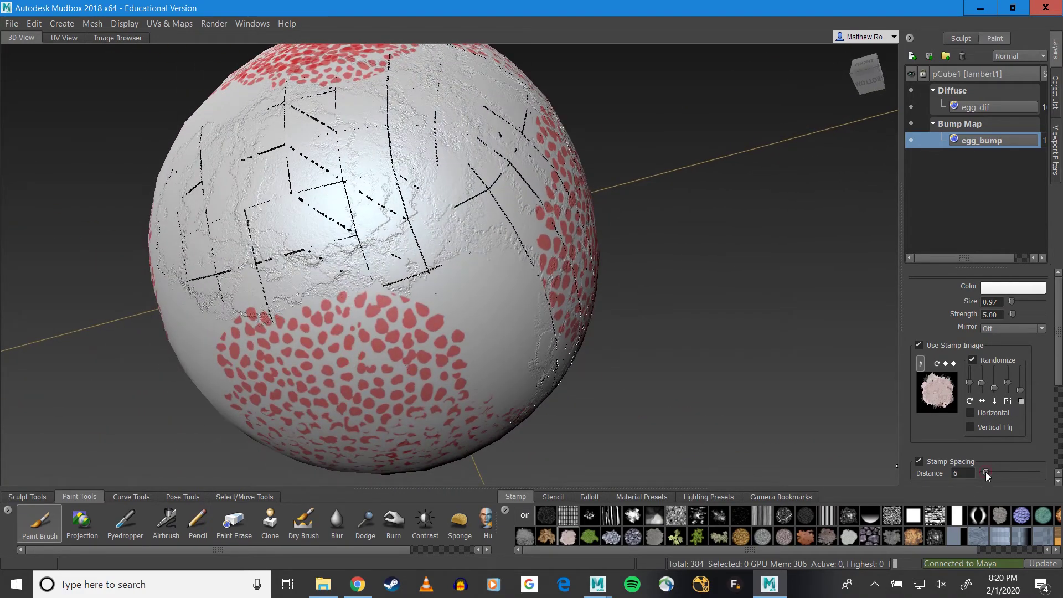
{"action": "mouse_move", "coordinate": [482, 249]}
{"action": "left_mouse_down"}
{"action": "mouse_move", "coordinate": [509, 277]}
{"action": "mouse_move", "coordinate": [471, 371]}
{"action": "mouse_move", "coordinate": [407, 343]}
{"action": "left_mouse_up"}
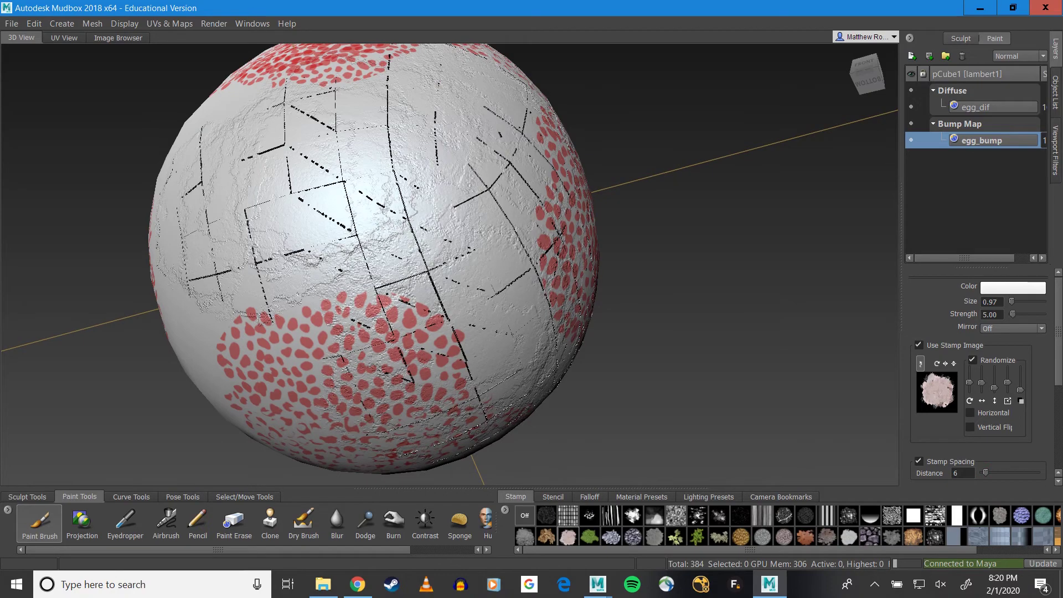
{"action": "mouse_move", "coordinate": [332, 310]}
{"action": "left_mouse_down", "text": "alt"}
{"action": "mouse_move", "coordinate": [465, 299]}
{"action": "mouse_move", "coordinate": [493, 277]}
{"action": "left_mouse_up", "text": "alt"}
{"action": "mouse_move", "coordinate": [409, 354]}
{"action": "left_mouse_down"}
{"action": "mouse_move", "coordinate": [388, 294]}
{"action": "mouse_move", "coordinate": [476, 216]}
{"action": "left_mouse_up"}
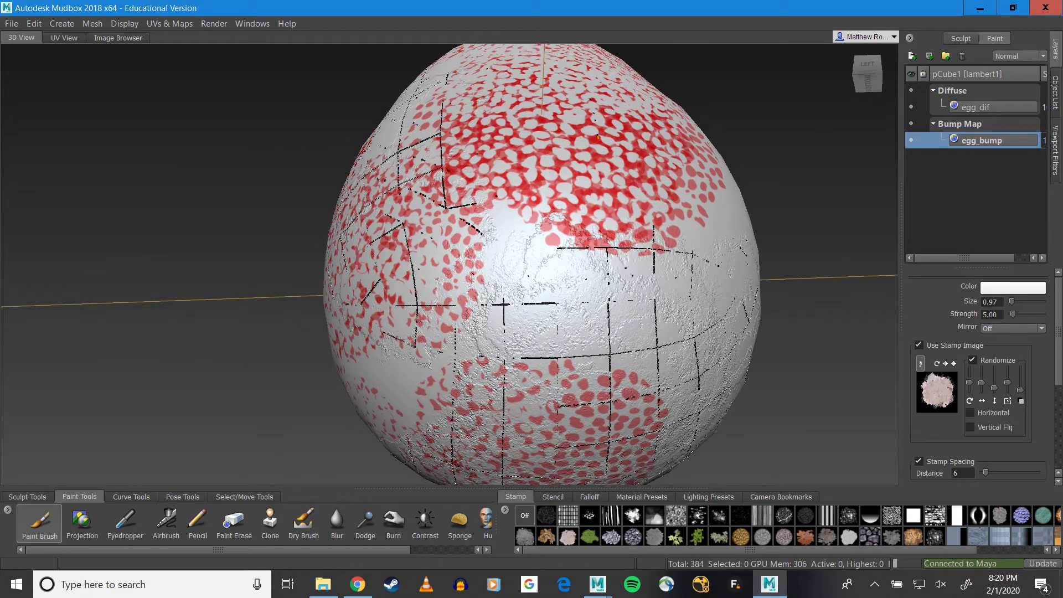
{"action": "mouse_move", "coordinate": [553, 221]}
{"action": "left_mouse_down"}
{"action": "mouse_move", "coordinate": [501, 251]}
{"action": "mouse_move", "coordinate": [443, 387]}
{"action": "mouse_move", "coordinate": [437, 371]}
{"action": "left_mouse_up"}
{"action": "left_click_drag", "start_coordinate": [398, 309], "coordinate": [476, 357]}
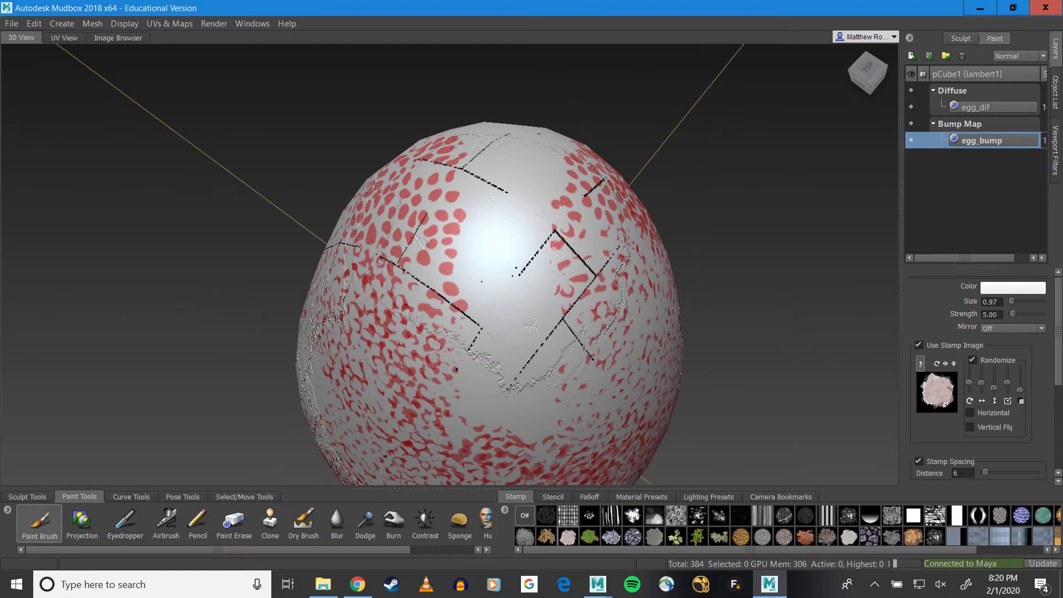
{"action": "mouse_move", "coordinate": [531, 249]}
{"action": "left_mouse_down"}
{"action": "mouse_move", "coordinate": [481, 338]}
{"action": "mouse_move", "coordinate": [543, 365]}
{"action": "mouse_move", "coordinate": [421, 360]}
{"action": "mouse_move", "coordinate": [509, 296]}
{"action": "mouse_move", "coordinate": [507, 305]}
{"action": "mouse_move", "coordinate": [365, 263]}
{"action": "left_mouse_up"}
{"action": "mouse_move", "coordinate": [443, 154]}
{"action": "left_mouse_down"}
{"action": "mouse_move", "coordinate": [407, 201]}
{"action": "mouse_move", "coordinate": [425, 198]}
{"action": "mouse_move", "coordinate": [394, 157]}
{"action": "mouse_move", "coordinate": [382, 202]}
{"action": "mouse_move", "coordinate": [350, 192]}
{"action": "mouse_move", "coordinate": [288, 226]}
{"action": "mouse_move", "coordinate": [387, 221]}
{"action": "mouse_move", "coordinate": [376, 299]}
{"action": "left_mouse_up"}
Step: Reduce the brush size to 0.62 and paint bump texture on the egg's right side and lower back
{"action": "key", "text": "b"}
{"action": "left_click_drag", "start_coordinate": [376, 298], "coordinate": [382, 249], "text": "alt"}
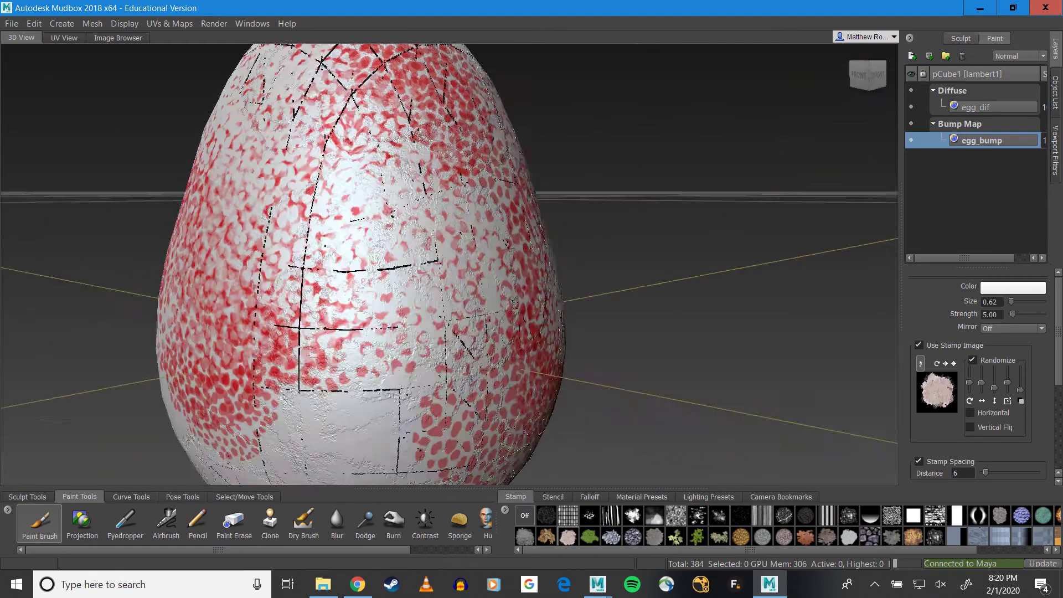
{"action": "mouse_move", "coordinate": [360, 332]}
{"action": "left_mouse_down", "text": "alt"}
{"action": "mouse_move", "coordinate": [290, 271]}
{"action": "mouse_move", "coordinate": [291, 310]}
{"action": "mouse_move", "coordinate": [357, 359]}
{"action": "left_mouse_up", "text": "alt"}
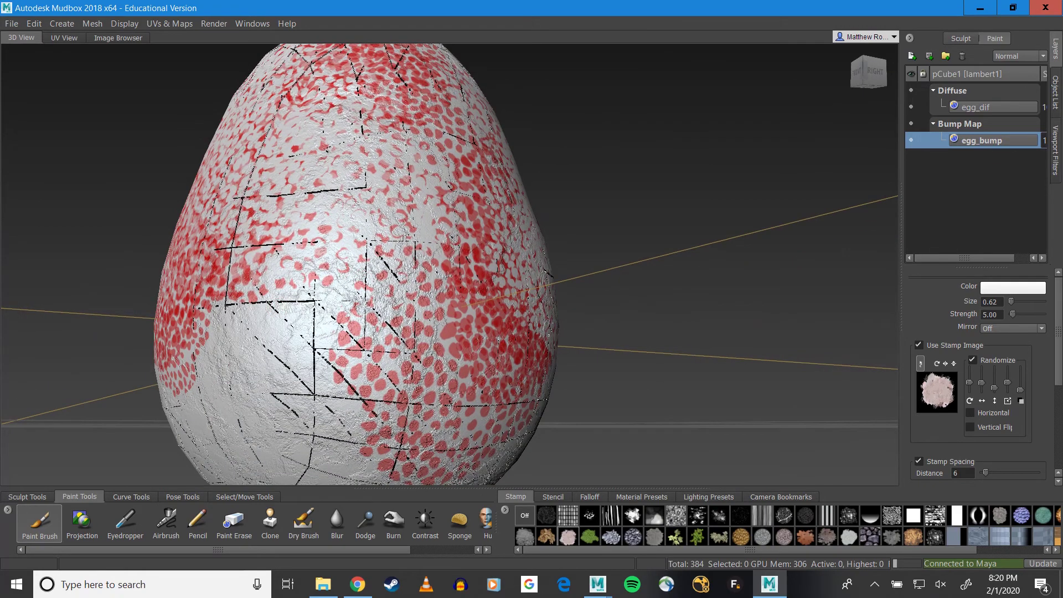
{"action": "left_click_drag", "start_coordinate": [420, 343], "coordinate": [354, 266], "text": "alt"}
{"action": "mouse_move", "coordinate": [431, 233]}
{"action": "left_mouse_down"}
{"action": "mouse_move", "coordinate": [514, 332]}
{"action": "mouse_move", "coordinate": [410, 320]}
{"action": "left_mouse_up"}
{"action": "mouse_move", "coordinate": [404, 277]}
{"action": "left_mouse_down"}
{"action": "mouse_move", "coordinate": [426, 393]}
{"action": "mouse_move", "coordinate": [427, 355]}
{"action": "left_mouse_up"}
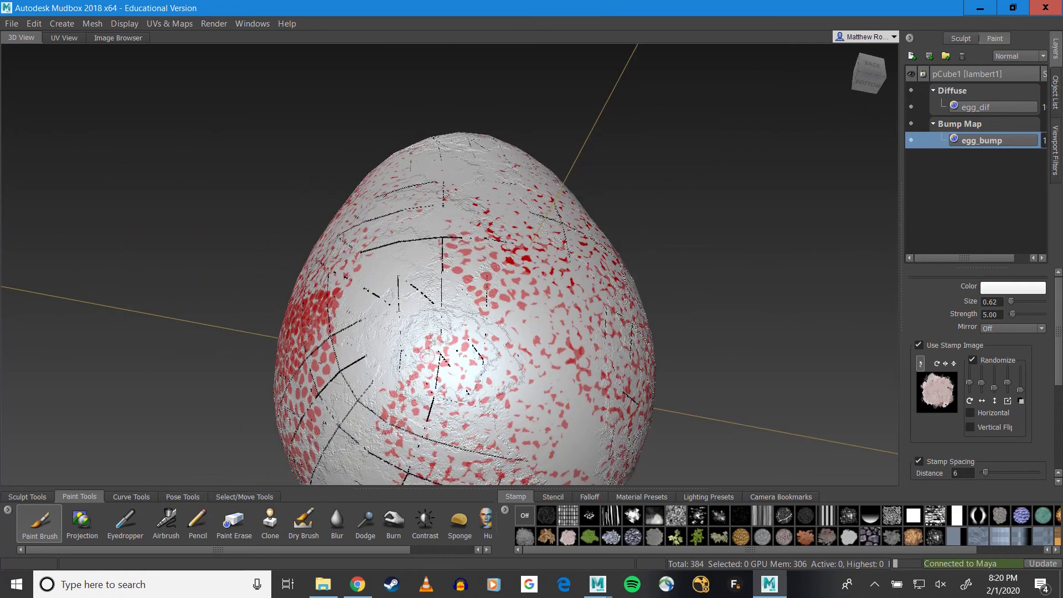
Step: Cover the smooth areas on the egg's upper part and back with bump texture
{"action": "middle_click_drag", "start_coordinate": [426, 356], "coordinate": [84, 70], "text": "alt"}
{"action": "mouse_move", "coordinate": [326, 163]}
{"action": "left_mouse_down"}
{"action": "mouse_move", "coordinate": [311, 207]}
{"action": "mouse_move", "coordinate": [271, 213]}
{"action": "mouse_move", "coordinate": [220, 140]}
{"action": "mouse_move", "coordinate": [288, 199]}
{"action": "left_mouse_up"}
{"action": "mouse_move", "coordinate": [512, 192]}
{"action": "left_mouse_down", "text": "alt"}
{"action": "mouse_move", "coordinate": [470, 222]}
{"action": "mouse_move", "coordinate": [399, 182]}
{"action": "left_mouse_up", "text": "alt"}
{"action": "left_click_drag", "start_coordinate": [205, 161], "coordinate": [186, 205]}
{"action": "left_click_drag", "start_coordinate": [186, 205], "coordinate": [198, 273], "text": "alt"}
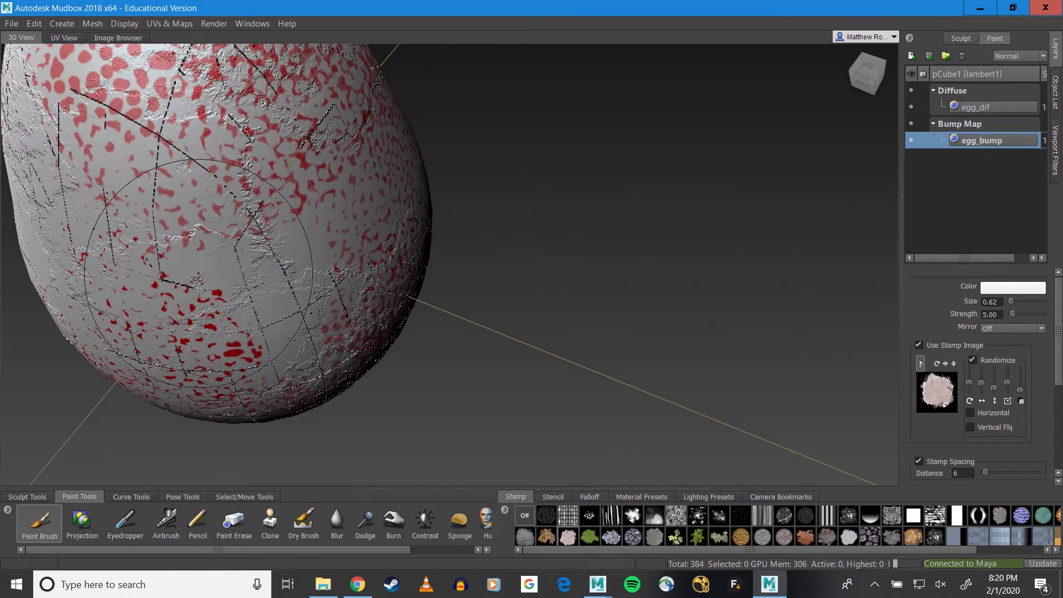
{"action": "middle_click_drag", "start_coordinate": [641, 299], "coordinate": [671, 362], "text": "alt"}
{"action": "mouse_move", "coordinate": [243, 249]}
{"action": "left_mouse_down"}
{"action": "mouse_move", "coordinate": [326, 315]}
{"action": "mouse_move", "coordinate": [310, 238]}
{"action": "mouse_move", "coordinate": [382, 232]}
{"action": "left_mouse_up"}
{"action": "mouse_move", "coordinate": [617, 249]}
{"action": "left_mouse_down"}
{"action": "mouse_move", "coordinate": [255, 232]}
{"action": "mouse_move", "coordinate": [100, 265]}
{"action": "mouse_move", "coordinate": [61, 254]}
{"action": "left_mouse_up"}
{"action": "left_click_drag", "start_coordinate": [61, 255], "coordinate": [161, 216], "text": "alt"}
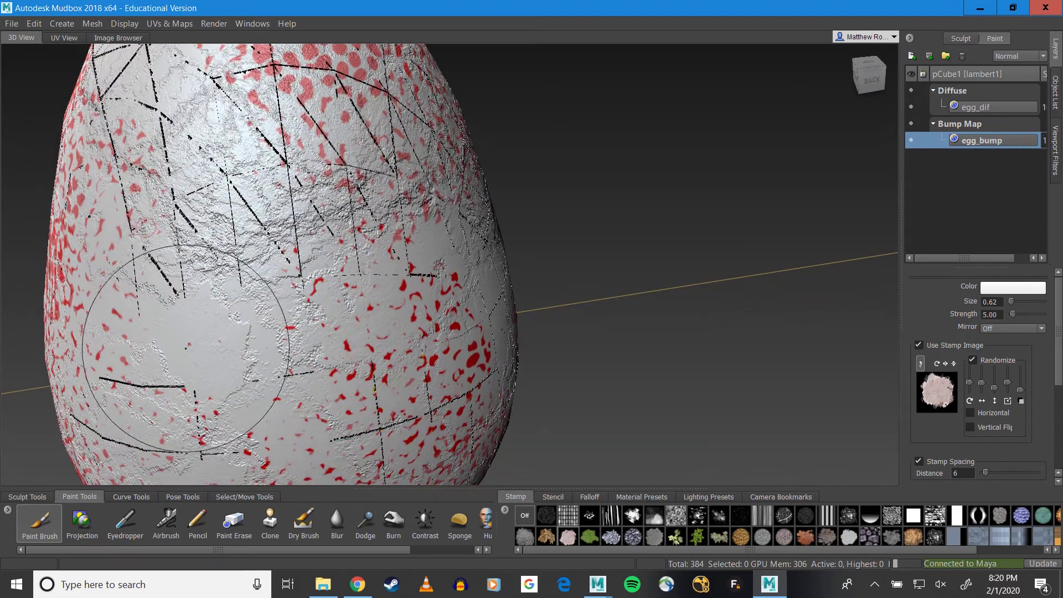
{"action": "left_click_drag", "start_coordinate": [186, 349], "coordinate": [249, 357]}
Step: Paint bump texture over the red-speckled right side of the egg and inspect the surface relief up close
{"action": "left_click_drag", "start_coordinate": [125, 352], "coordinate": [379, 263], "text": "alt"}
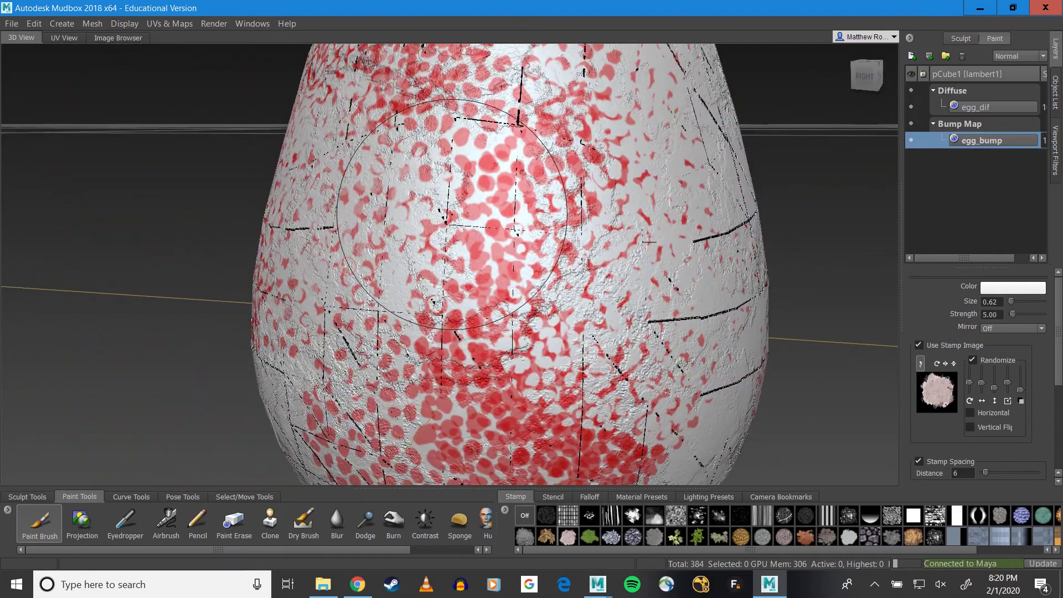
{"action": "mouse_move", "coordinate": [451, 214]}
{"action": "left_mouse_down"}
{"action": "mouse_move", "coordinate": [492, 249]}
{"action": "mouse_move", "coordinate": [502, 299]}
{"action": "left_mouse_up"}
{"action": "scroll", "coordinate": [519, 263], "scroll_direction": "down", "scroll_amount": 6}
{"action": "left_click_drag", "start_coordinate": [528, 263], "coordinate": [430, 301], "text": "alt"}
{"action": "scroll", "coordinate": [359, 235], "scroll_direction": "up", "scroll_amount": 6}
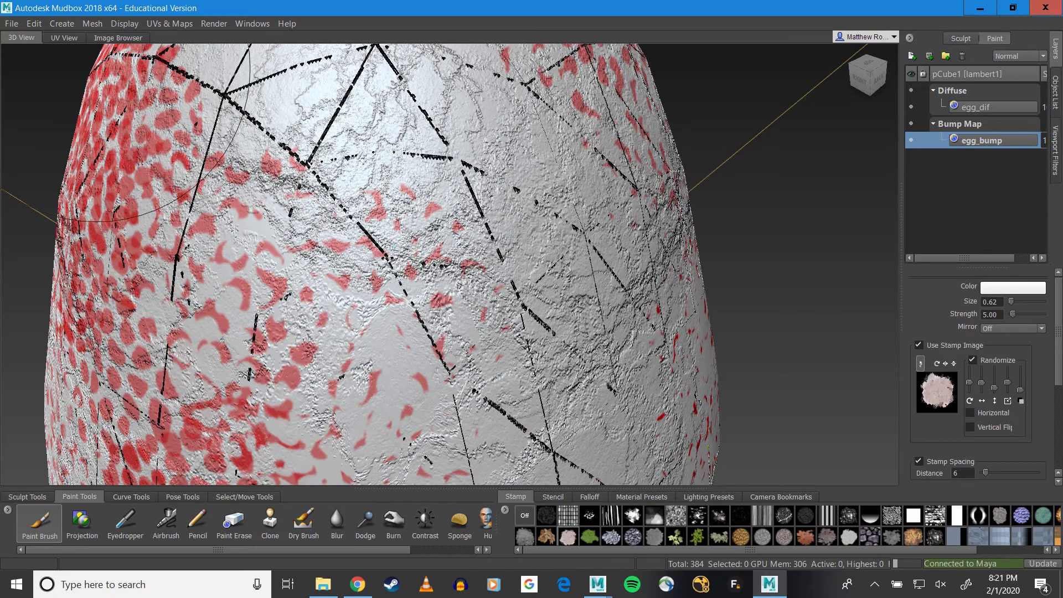
Step: Examine the painted bump map on the egg's UV layout up close, and return to the 3D view
{"action": "left_click", "coordinate": [64, 38]}
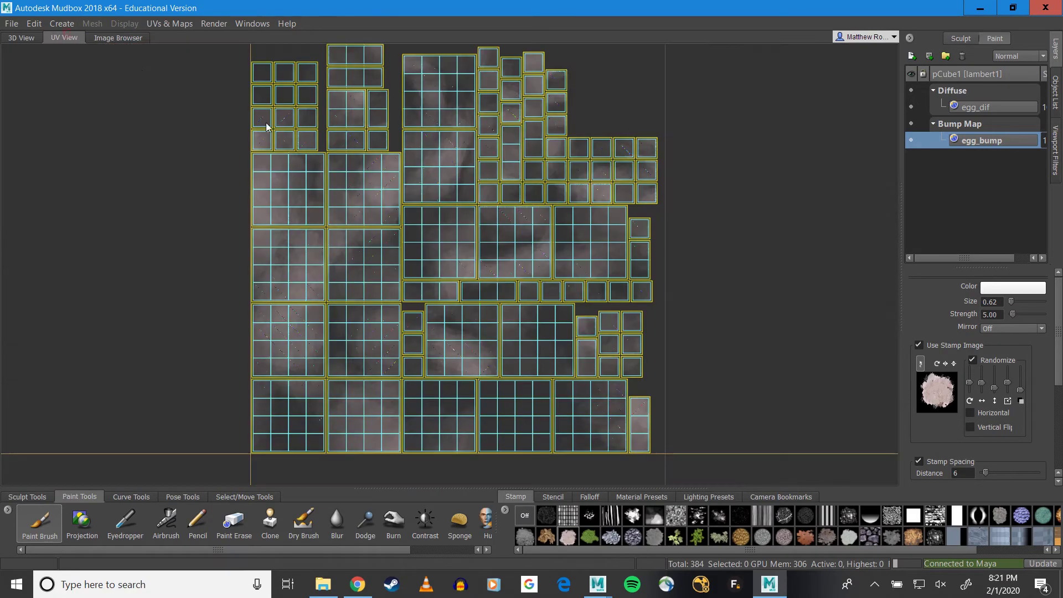
{"action": "scroll", "coordinate": [524, 215], "scroll_direction": "up", "scroll_amount": 5}
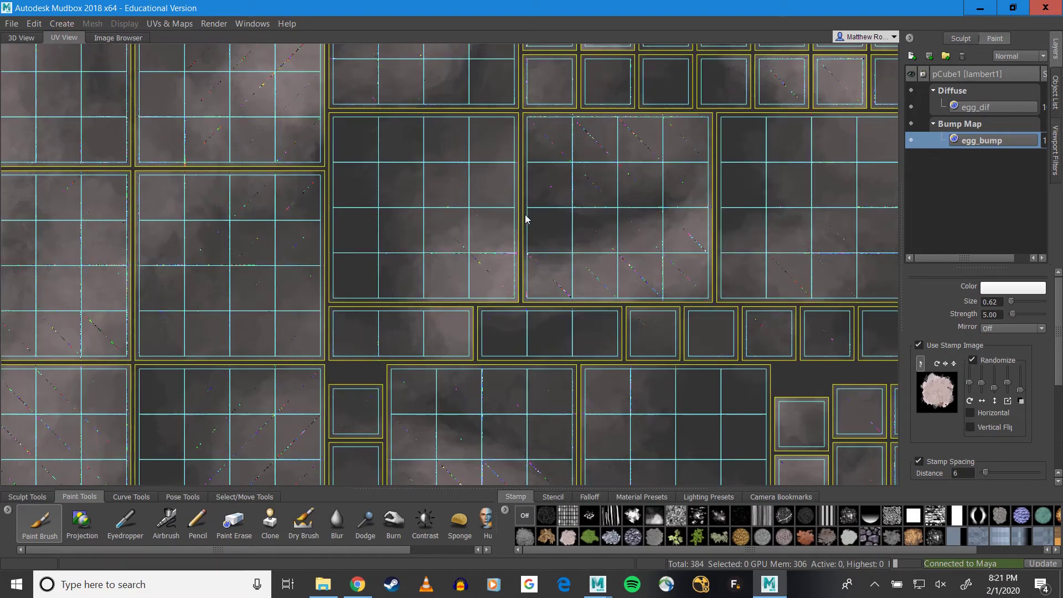
{"action": "left_click", "coordinate": [21, 38]}
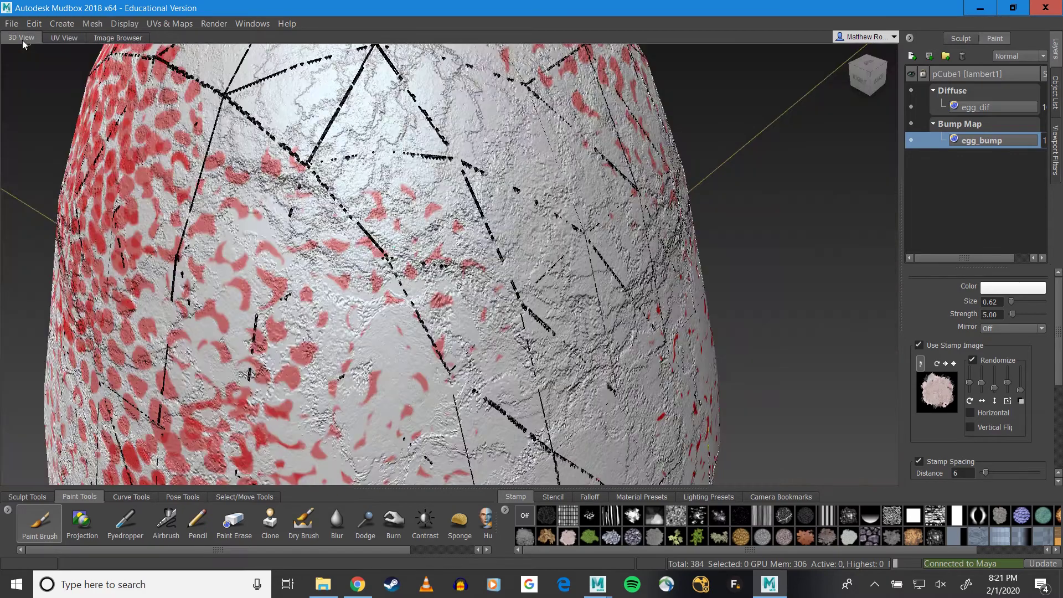
Step: Add more bump texture to the lower back of the egg
{"action": "scroll", "coordinate": [454, 249], "scroll_direction": "down", "scroll_amount": 4}
{"action": "left_click_drag", "start_coordinate": [459, 243], "coordinate": [316, 226], "text": "alt"}
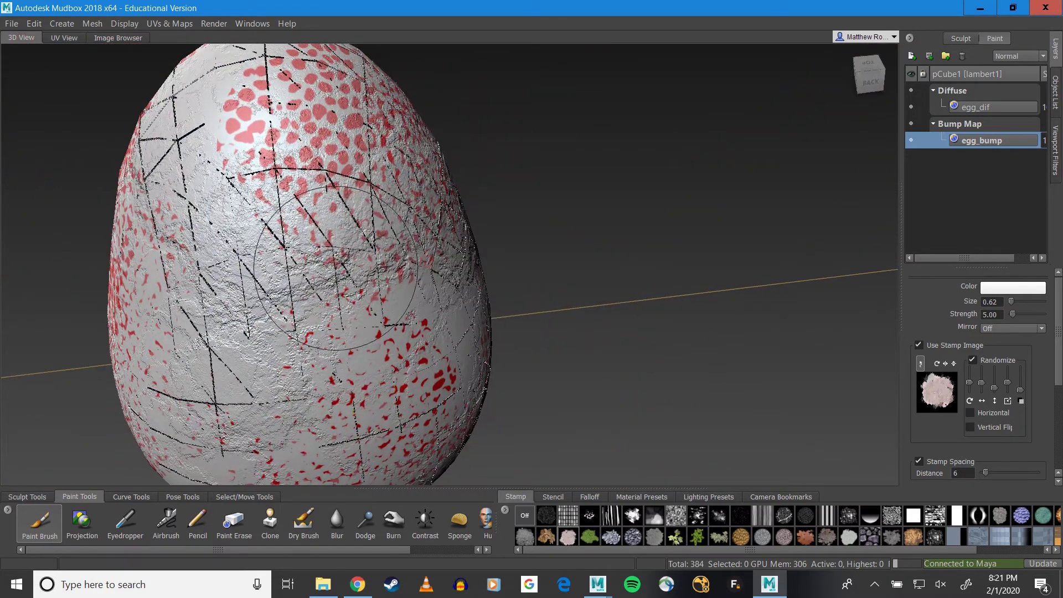
{"action": "middle_click_drag", "start_coordinate": [316, 227], "coordinate": [374, 230], "text": "alt"}
{"action": "left_click_drag", "start_coordinate": [376, 249], "coordinate": [327, 216], "text": "alt"}
{"action": "left_click_drag", "start_coordinate": [329, 310], "coordinate": [325, 218], "text": "alt"}
{"action": "left_click_drag", "start_coordinate": [271, 280], "coordinate": [355, 379]}
{"action": "left_click_drag", "start_coordinate": [515, 285], "coordinate": [343, 315], "text": "alt"}
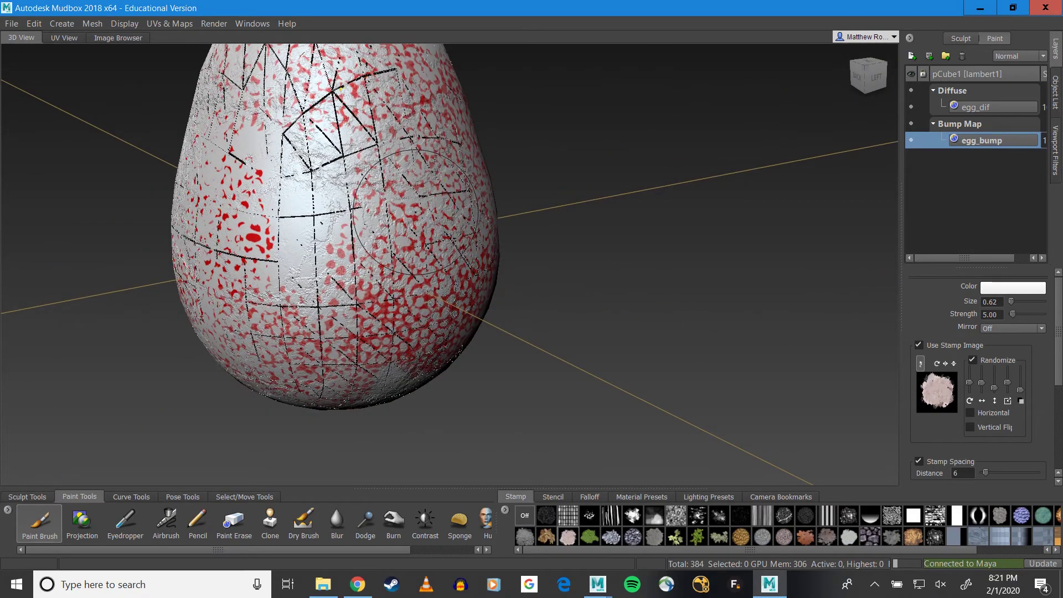
Step: Paint bump texture over the lower part of the egg towards its front and check the coverage there
{"action": "left_click_drag", "start_coordinate": [587, 260], "coordinate": [390, 206], "text": "alt"}
{"action": "middle_click_drag", "start_coordinate": [390, 206], "coordinate": [386, 243], "text": "alt"}
{"action": "mouse_move", "coordinate": [424, 331]}
{"action": "left_mouse_down"}
{"action": "mouse_move", "coordinate": [468, 310]}
{"action": "mouse_move", "coordinate": [545, 349]}
{"action": "left_mouse_up"}
{"action": "left_click_drag", "start_coordinate": [608, 289], "coordinate": [464, 277], "text": "alt"}
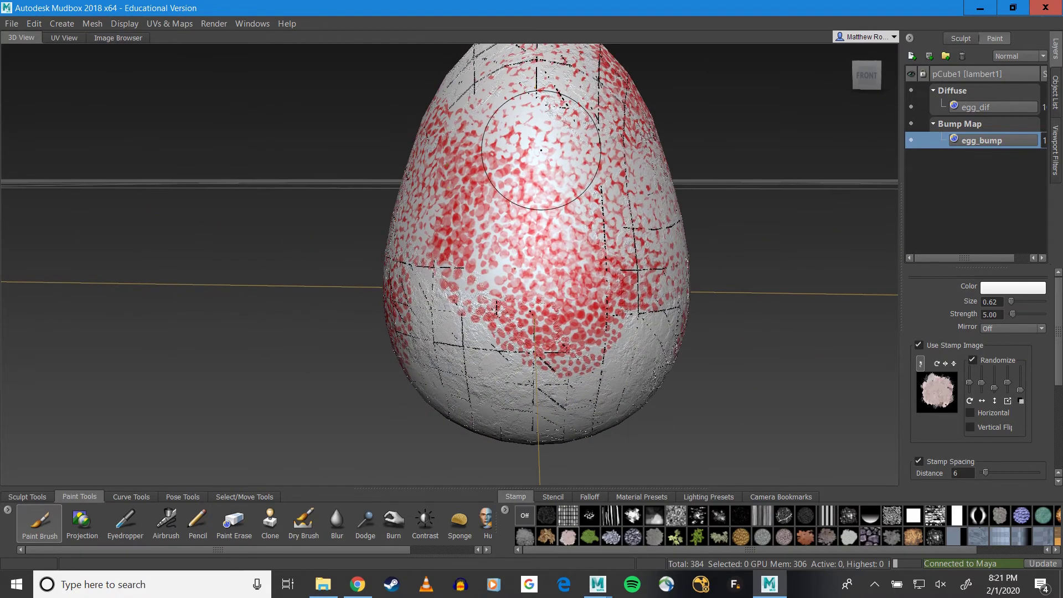
{"action": "left_click_drag", "start_coordinate": [540, 150], "coordinate": [603, 169], "text": "alt"}
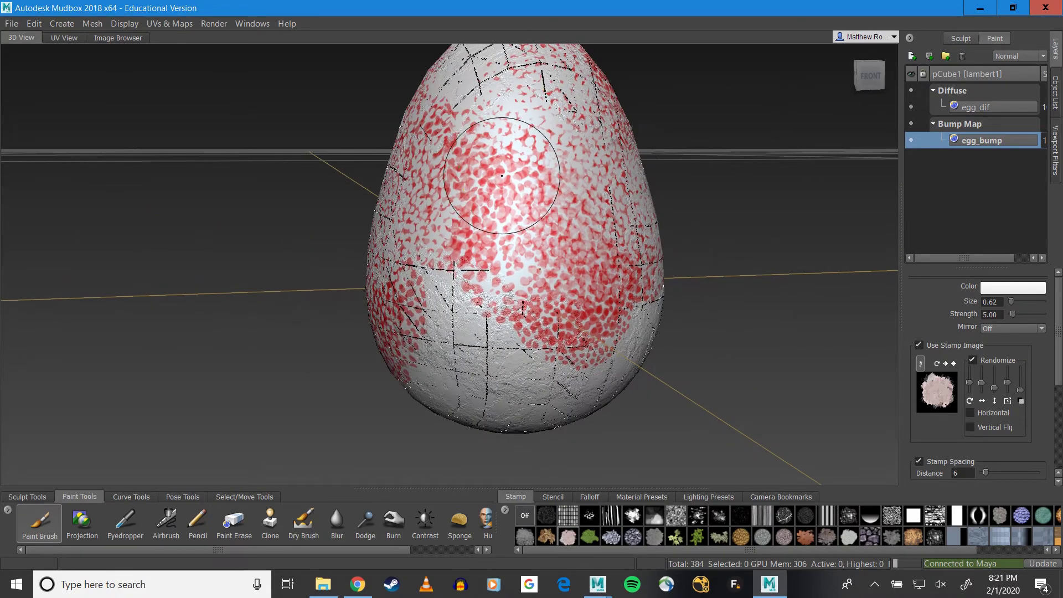
Step: Paint bump texture over the red-speckled middle of the egg's front and the lower part of its right side
{"action": "scroll", "coordinate": [539, 174], "scroll_direction": "up", "scroll_amount": 2}
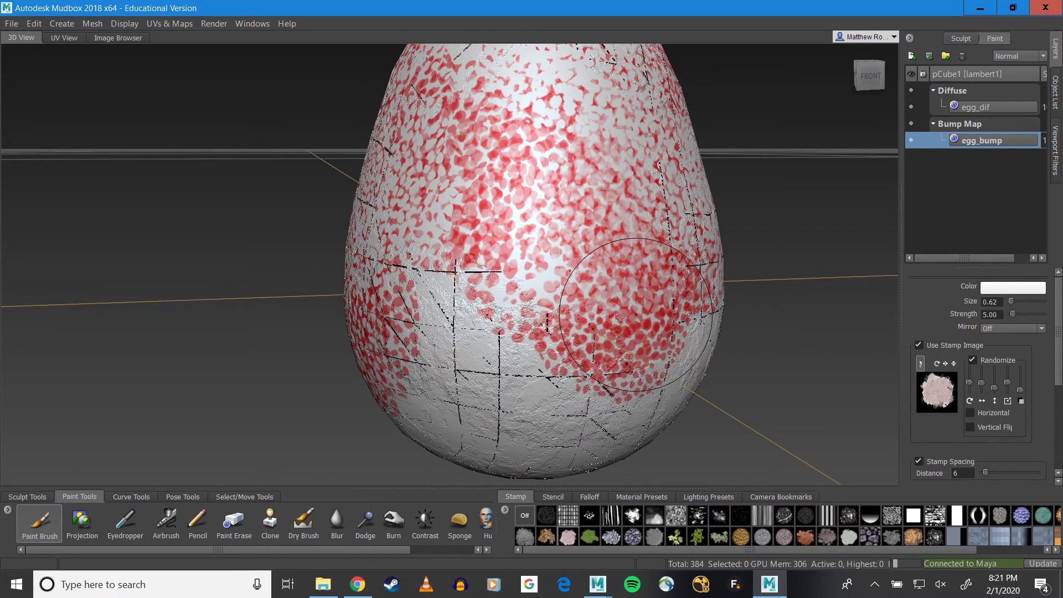
{"action": "mouse_move", "coordinate": [532, 262]}
{"action": "left_mouse_down"}
{"action": "mouse_move", "coordinate": [491, 206]}
{"action": "mouse_move", "coordinate": [496, 155]}
{"action": "left_mouse_up"}
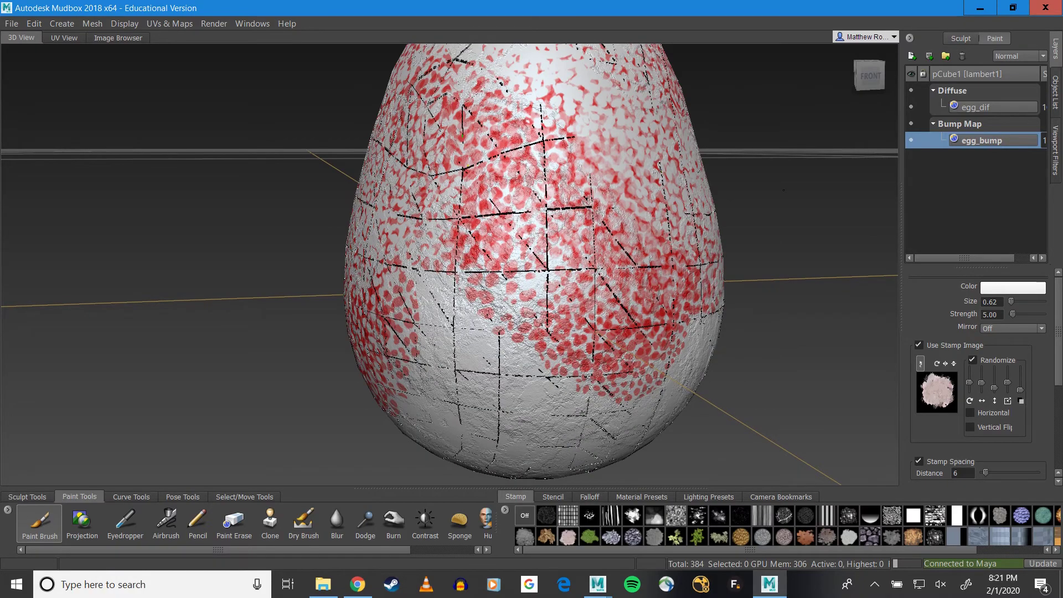
{"action": "mouse_move", "coordinate": [741, 194]}
{"action": "left_mouse_down", "text": "alt"}
{"action": "mouse_move", "coordinate": [622, 238]}
{"action": "mouse_move", "coordinate": [634, 241]}
{"action": "mouse_move", "coordinate": [415, 213]}
{"action": "mouse_move", "coordinate": [361, 184]}
{"action": "left_mouse_up", "text": "alt"}
{"action": "scroll", "coordinate": [633, 242], "scroll_direction": "down", "scroll_amount": 2}
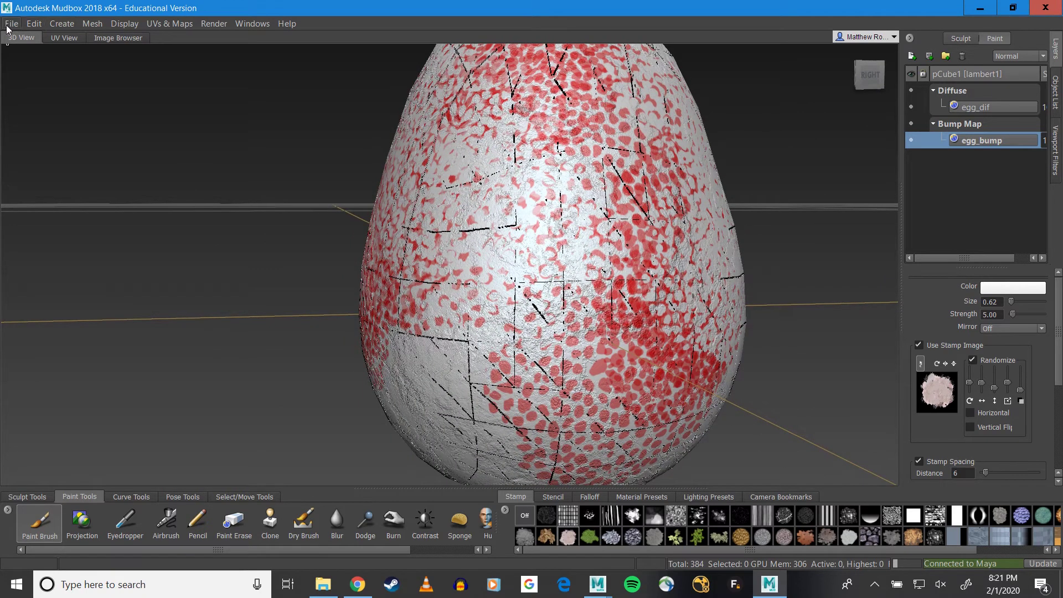
{"action": "mouse_move", "coordinate": [644, 304]}
{"action": "left_mouse_down"}
{"action": "mouse_move", "coordinate": [587, 338]}
{"action": "mouse_move", "coordinate": [553, 326]}
{"action": "mouse_move", "coordinate": [592, 390]}
{"action": "mouse_move", "coordinate": [501, 232]}
{"action": "mouse_move", "coordinate": [478, 227]}
{"action": "left_mouse_up"}
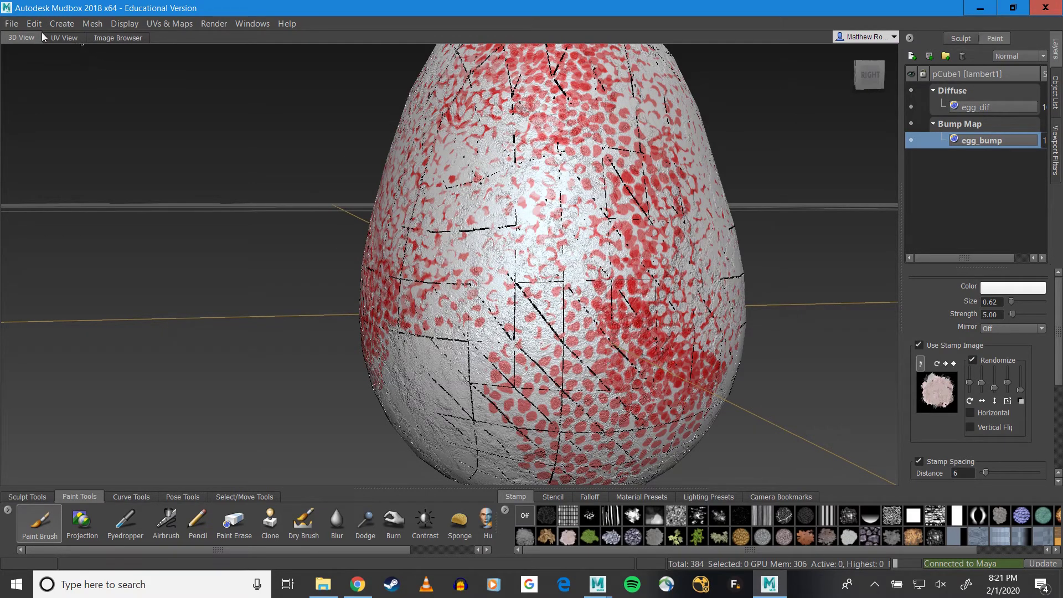
Step: Export the egg_bump paint layer as dino_bump.png in PNG [8 bit, RGBA] format to the project's sourceimages folder
{"action": "left_click", "coordinate": [12, 23]}
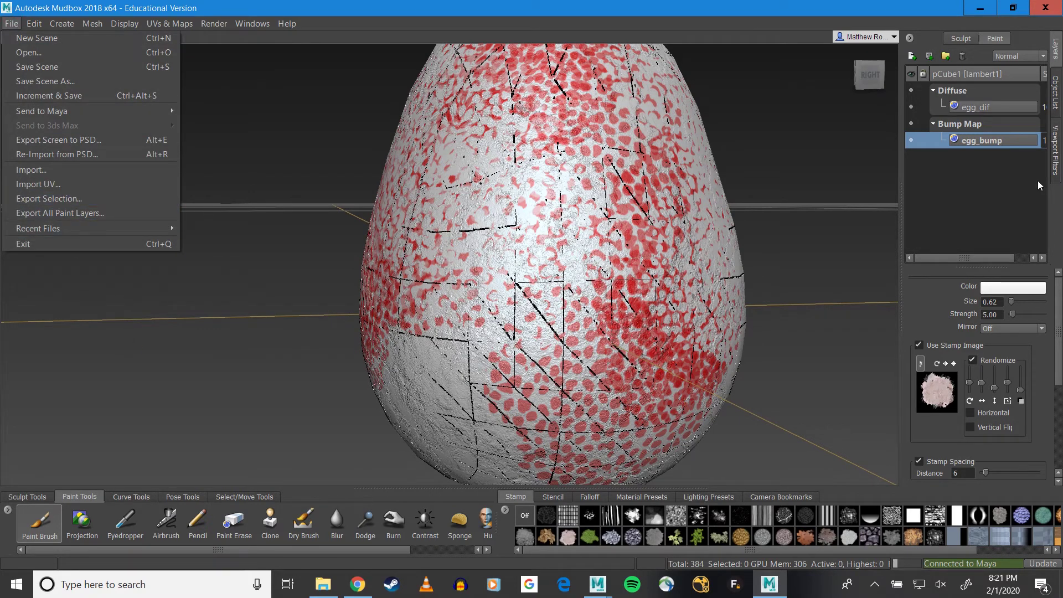
{"action": "left_click", "coordinate": [1008, 151]}
{"action": "right_click", "coordinate": [994, 141]}
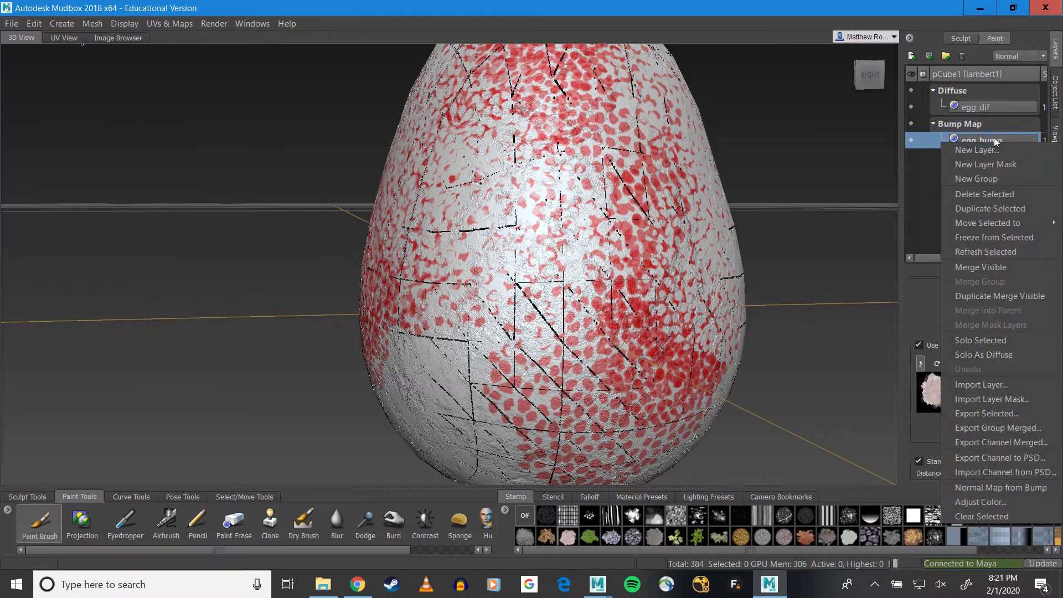
{"action": "left_click", "coordinate": [996, 413]}
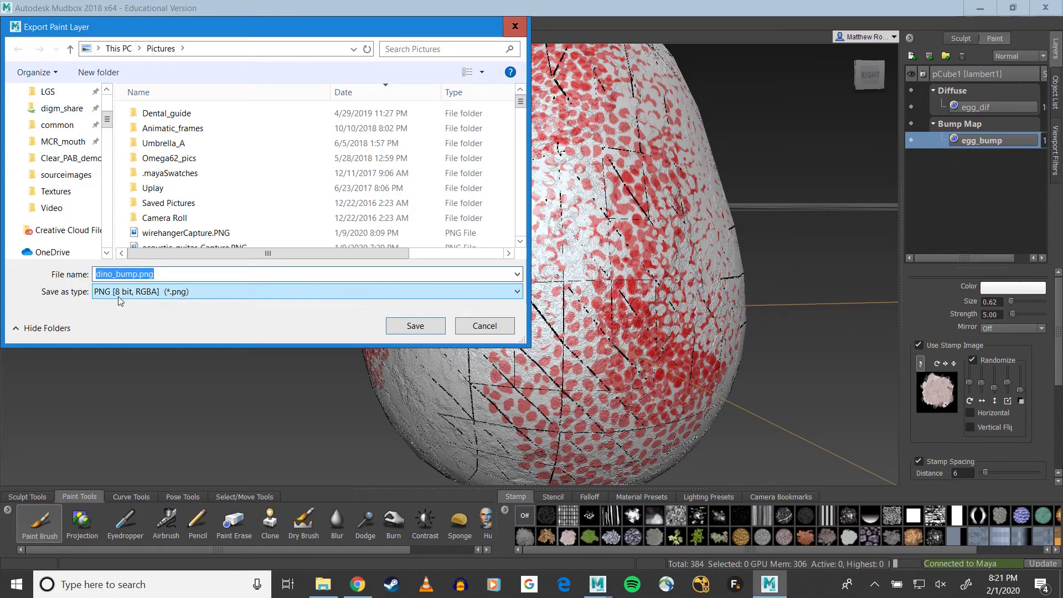
{"action": "left_click", "coordinate": [120, 292]}
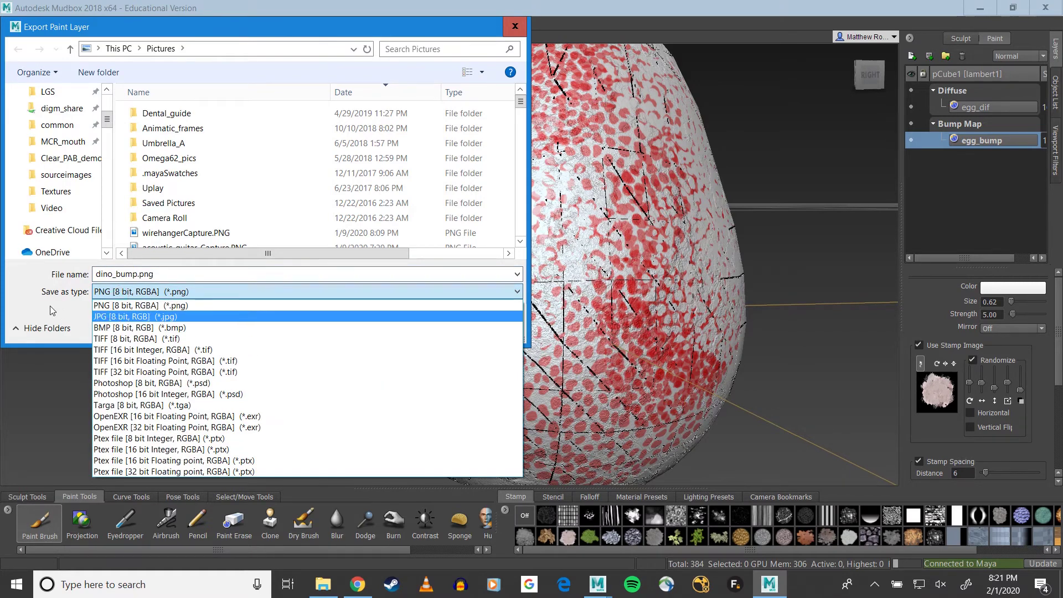
{"action": "left_click", "coordinate": [95, 306]}
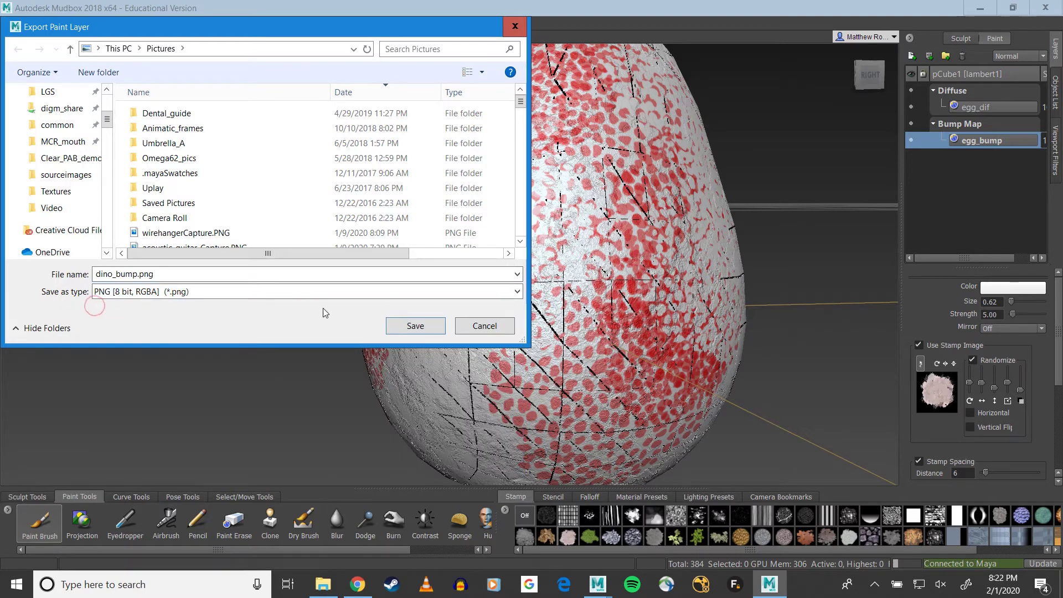
{"action": "scroll", "coordinate": [60, 221], "scroll_direction": "up", "scroll_amount": 2}
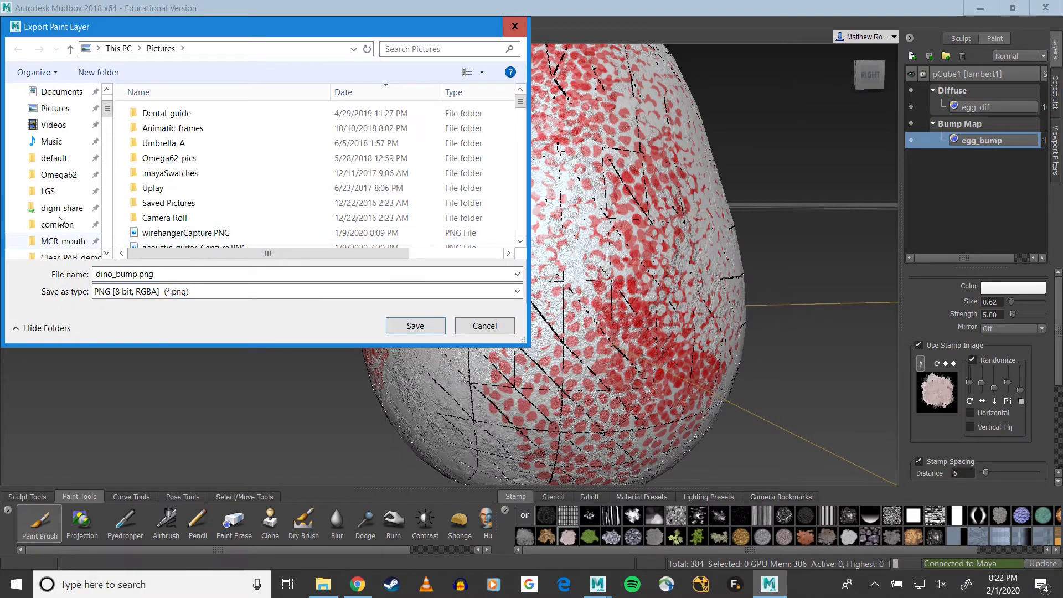
{"action": "scroll", "coordinate": [58, 221], "scroll_direction": "up", "scroll_amount": 1}
{"action": "scroll", "coordinate": [60, 219], "scroll_direction": "down", "scroll_amount": 3}
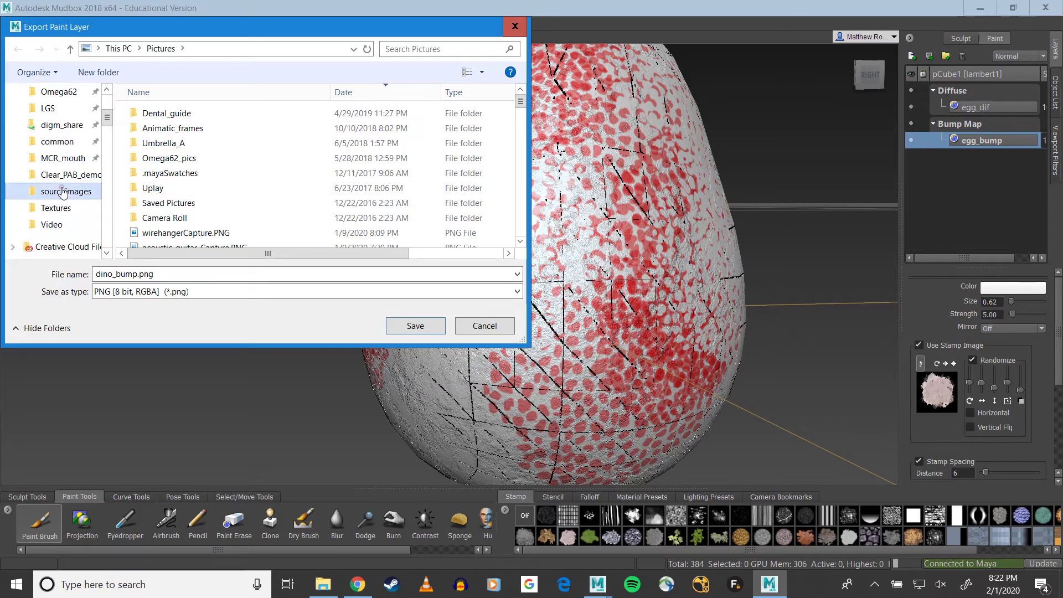
{"action": "left_click", "coordinate": [63, 192]}
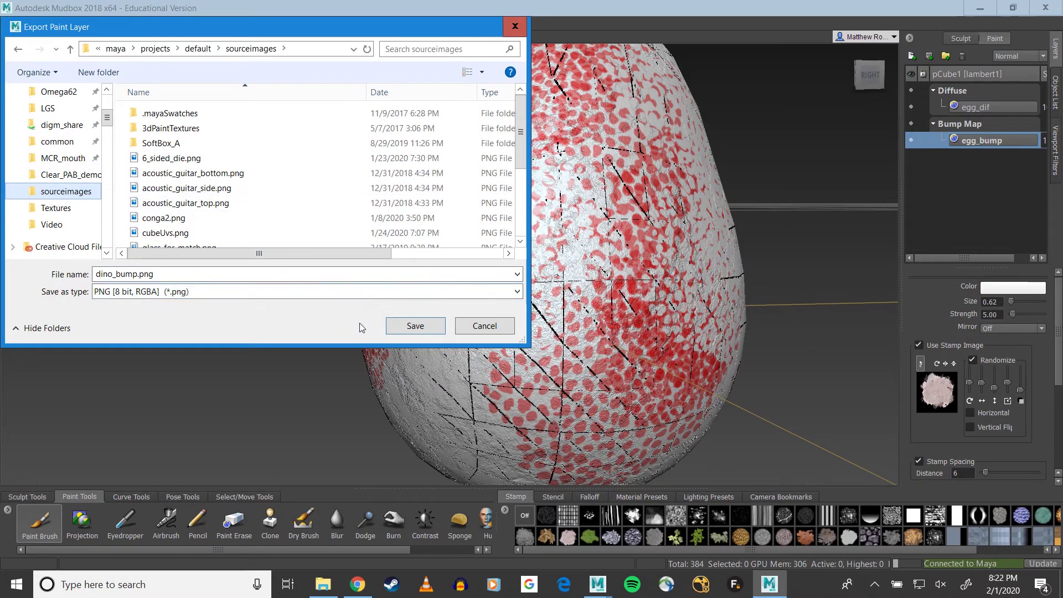
{"action": "left_click", "coordinate": [412, 325]}
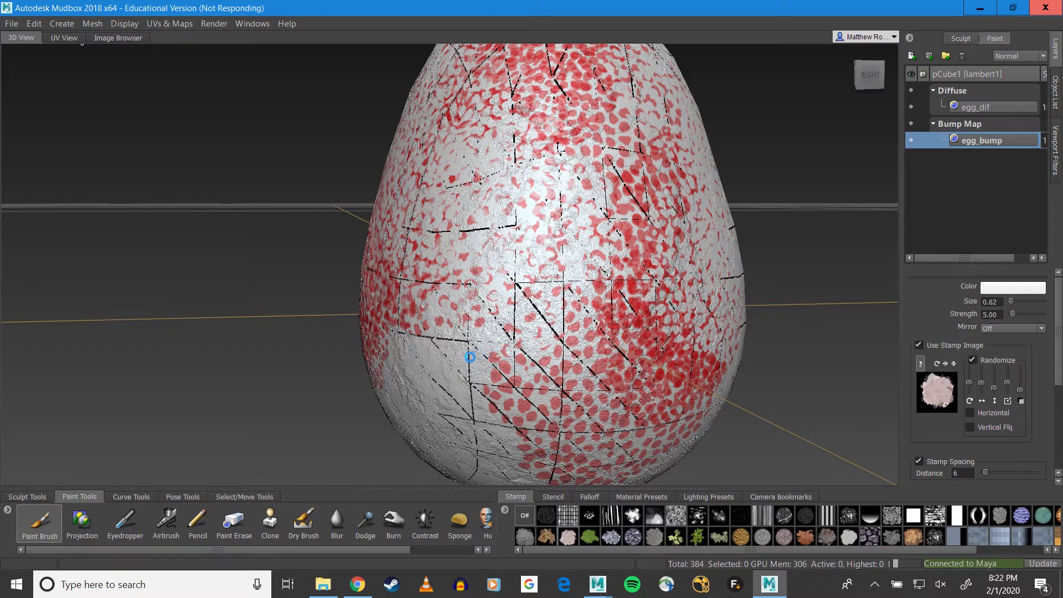
{"action": "left_click", "coordinate": [978, 104]}
{"action": "right_click", "coordinate": [978, 104]}
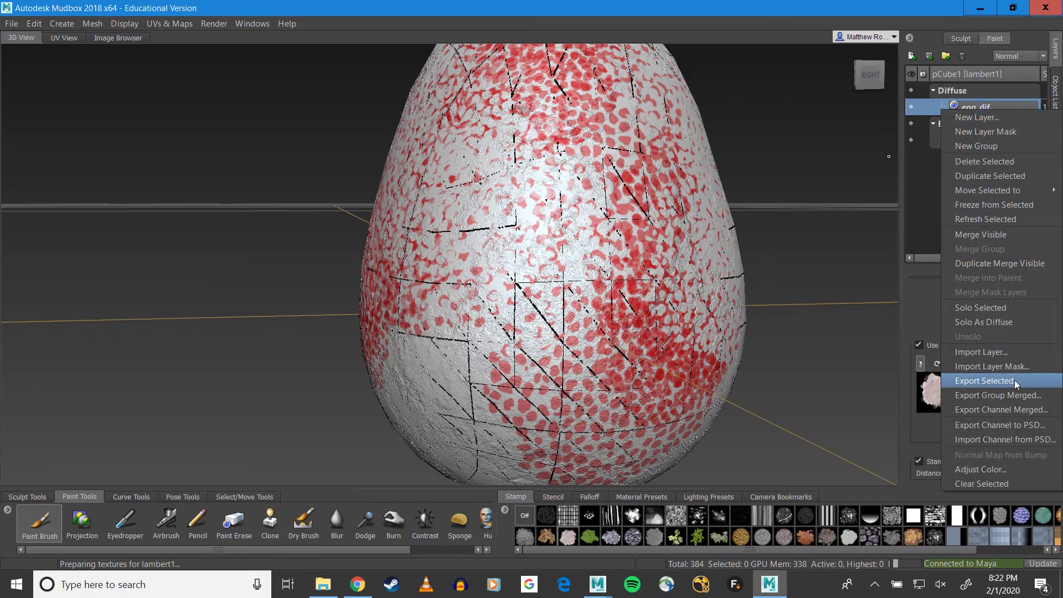
{"action": "left_click", "coordinate": [998, 383]}
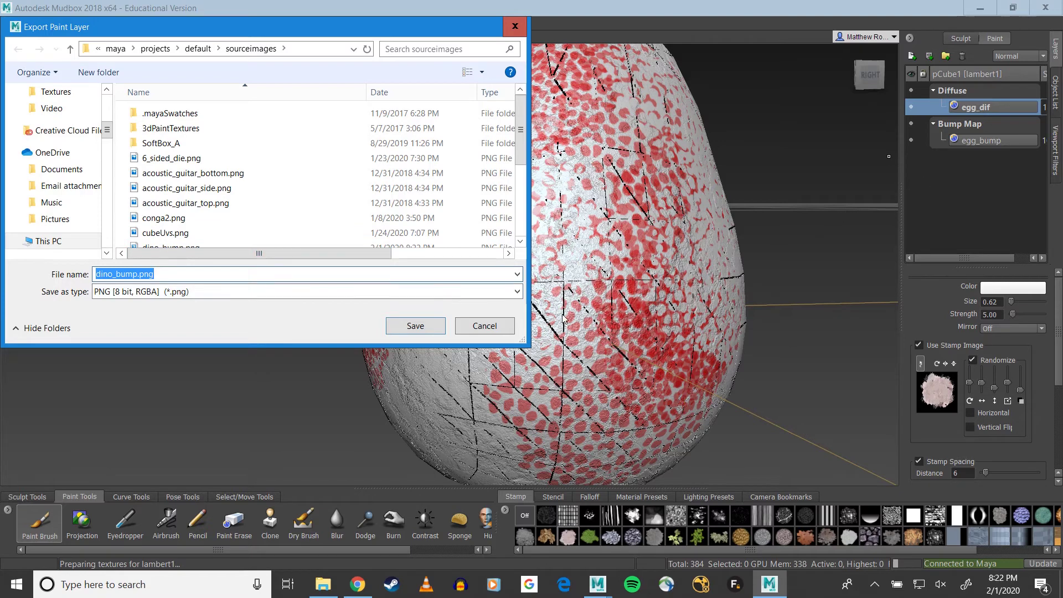
{"action": "left_click", "coordinate": [484, 326]}
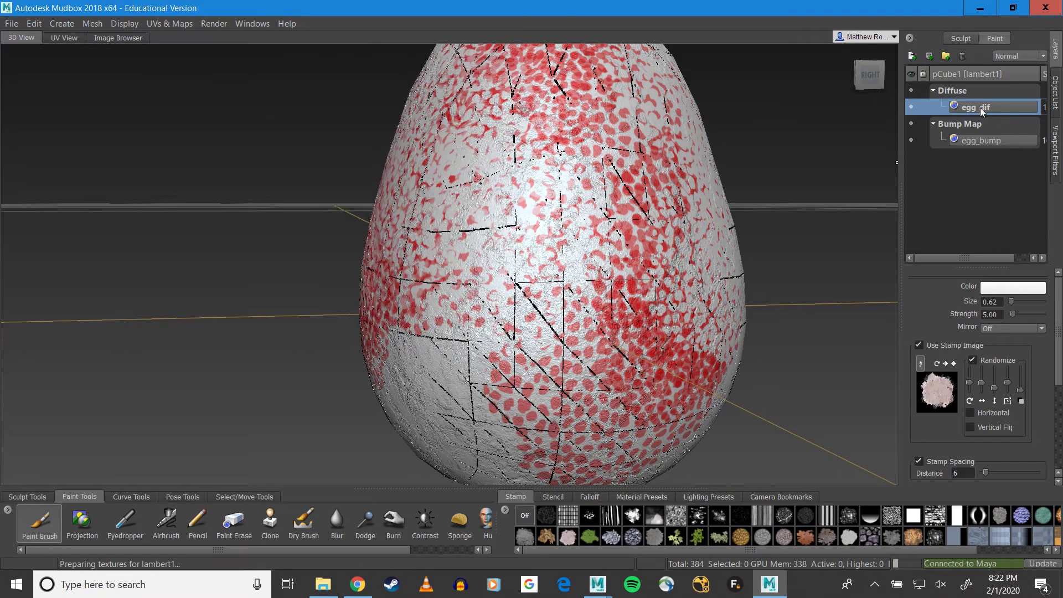
Step: Export the egg_dif paint layer as dino_dif.png to the sourceimages folder
{"action": "right_click", "coordinate": [982, 110]}
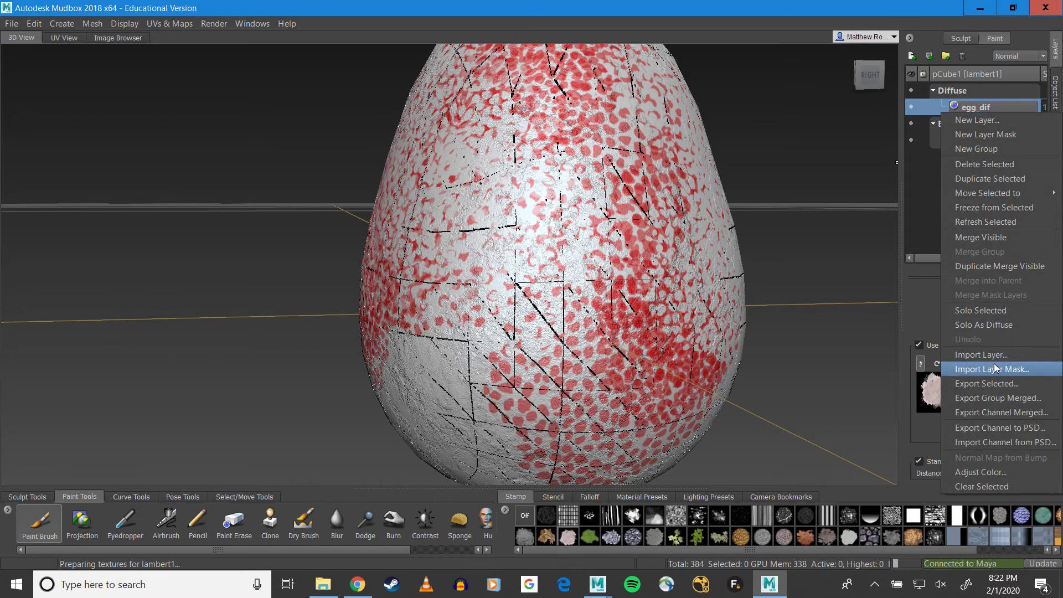
{"action": "left_click", "coordinate": [987, 382]}
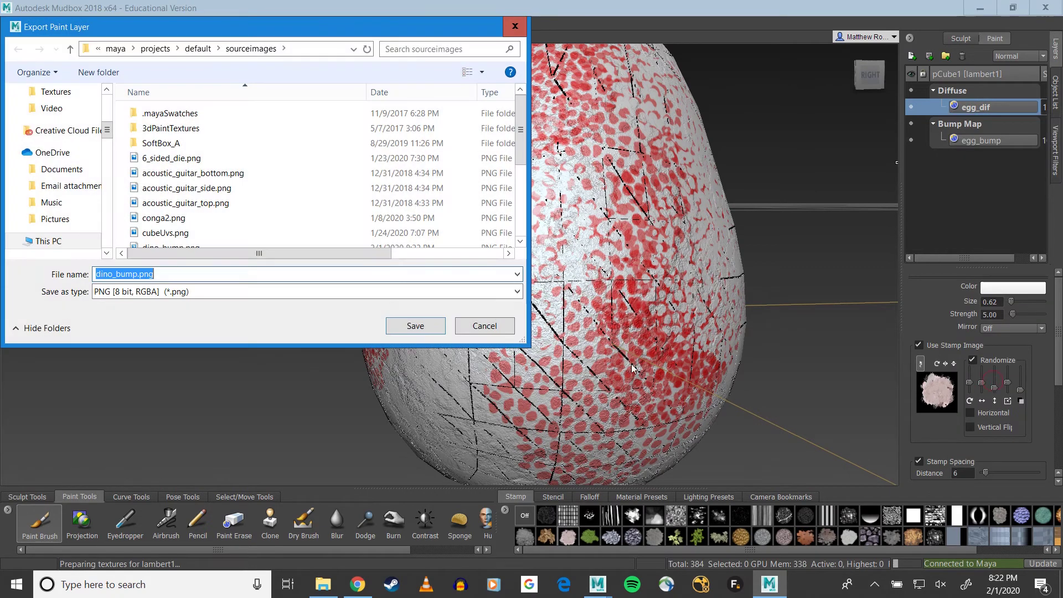
{"action": "left_click", "coordinate": [131, 274]}
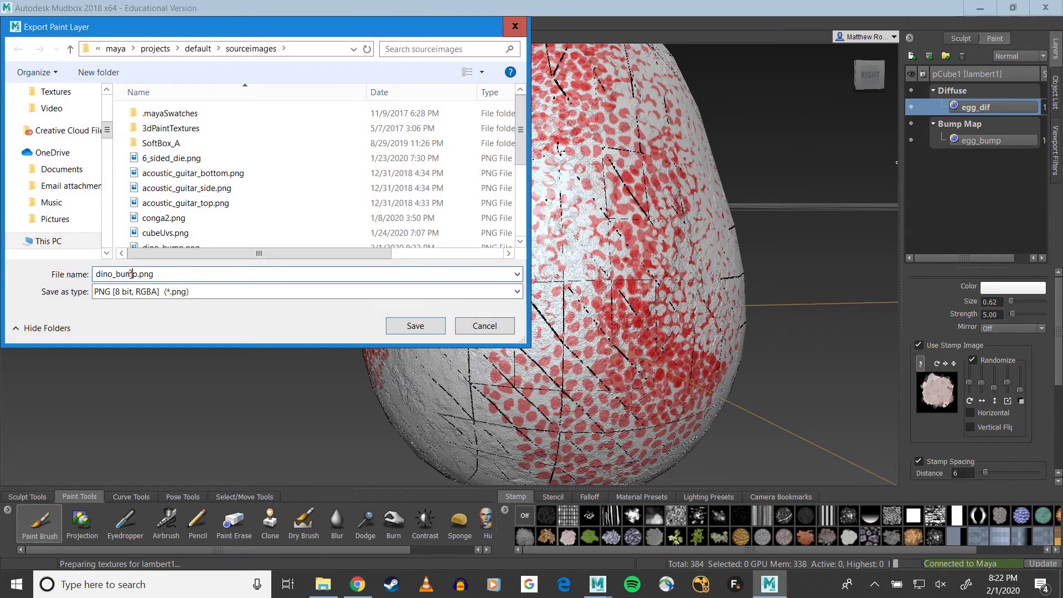
{"action": "left_click", "coordinate": [136, 273]}
{"action": "key", "text": "BackSpace"}
{"action": "key", "text": "BackSpace"}
{"action": "key", "text": "BackSpace"}
{"action": "key", "text": "BackSpace"}
{"action": "type", "text": "dif"}
{"action": "left_click", "coordinate": [394, 326]}
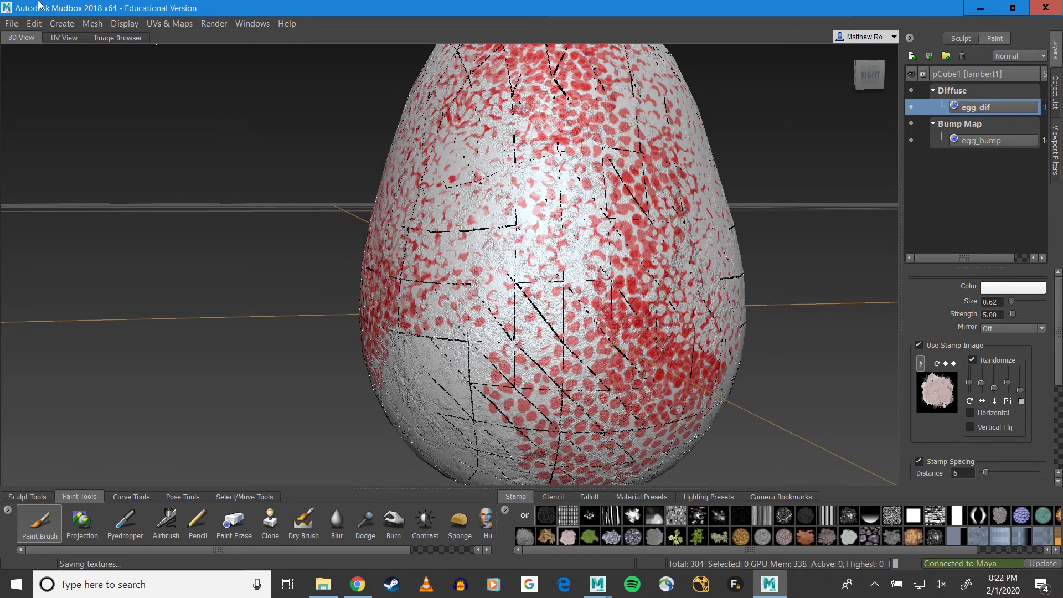
Step: Select the egg as an object and send it to Maya as an update of the current scene
{"action": "left_click", "coordinate": [12, 23]}
{"action": "left_click", "coordinate": [576, 246]}
{"action": "left_click", "coordinate": [228, 497]}
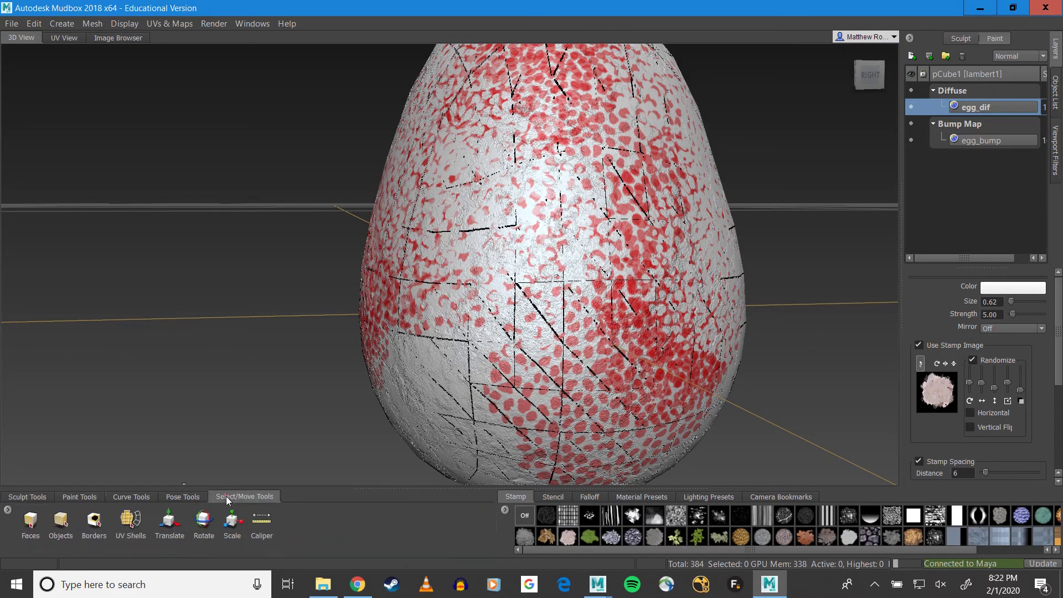
{"action": "left_click", "coordinate": [61, 520]}
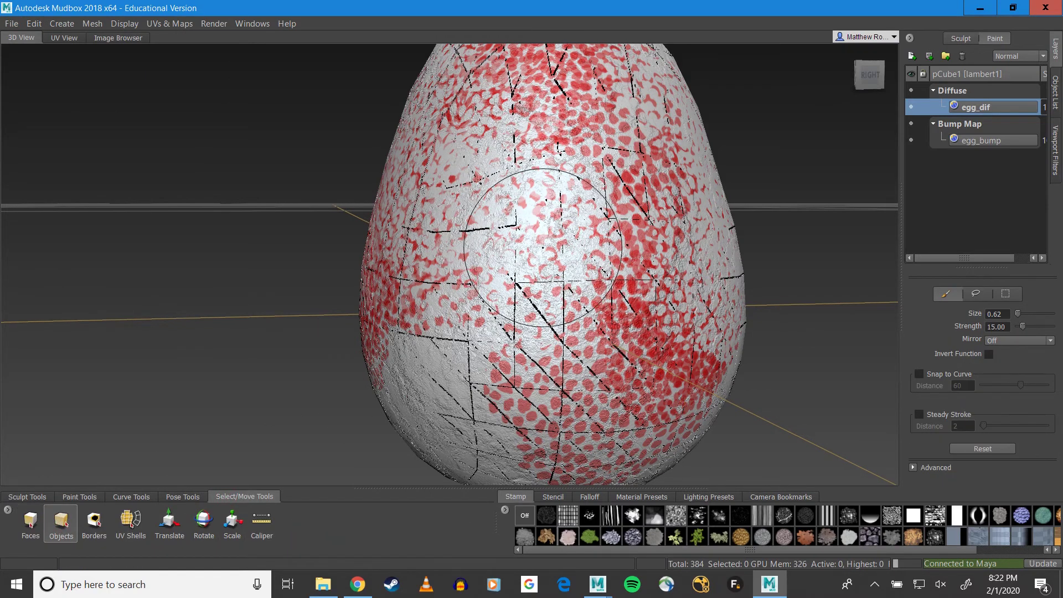
{"action": "left_click", "coordinate": [487, 301]}
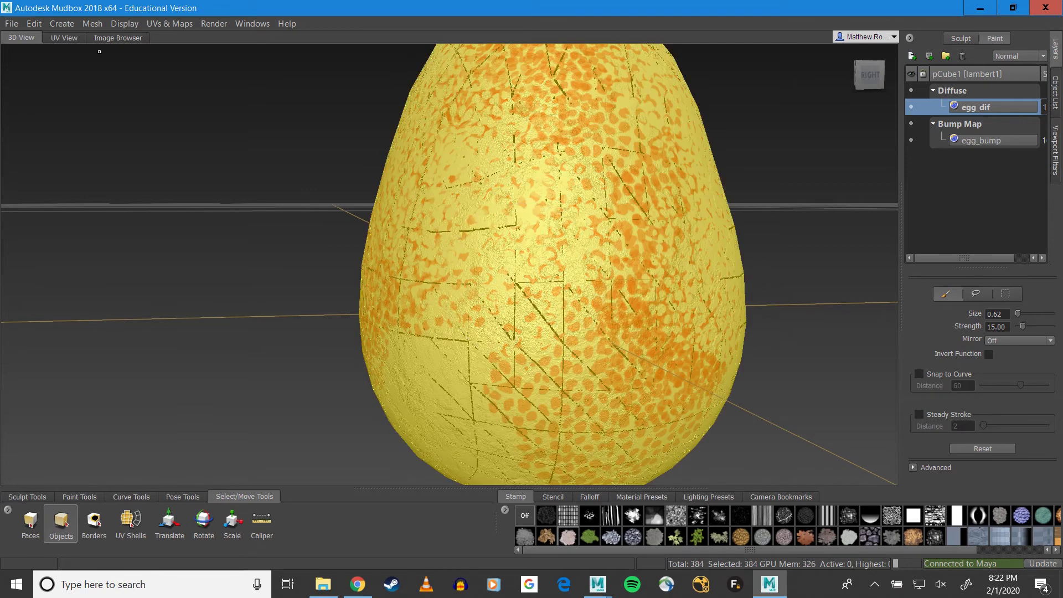
{"action": "left_click", "coordinate": [12, 24]}
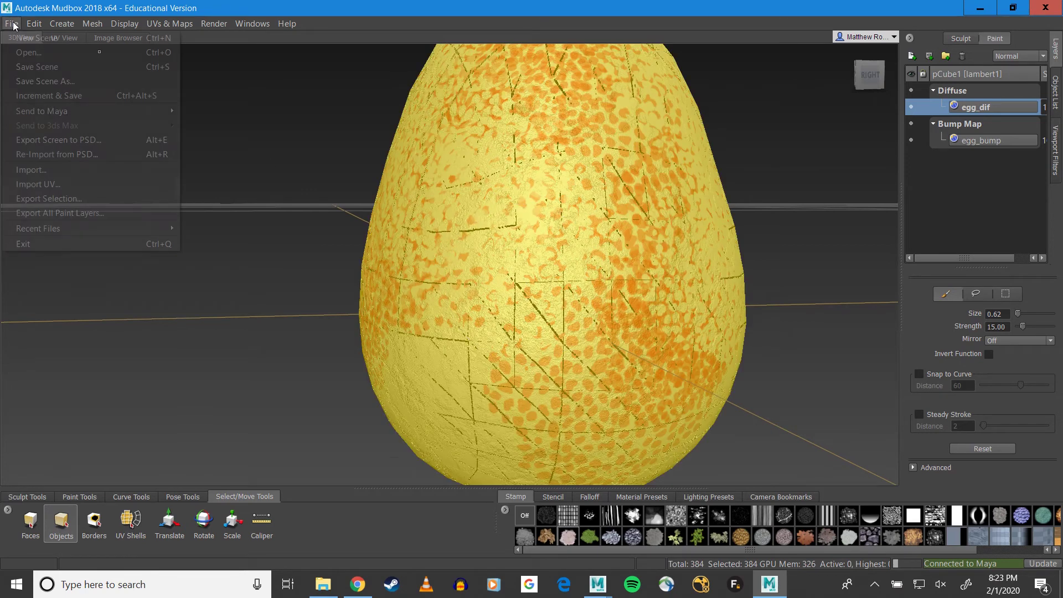
{"action": "mouse_move", "coordinate": [73, 115]}
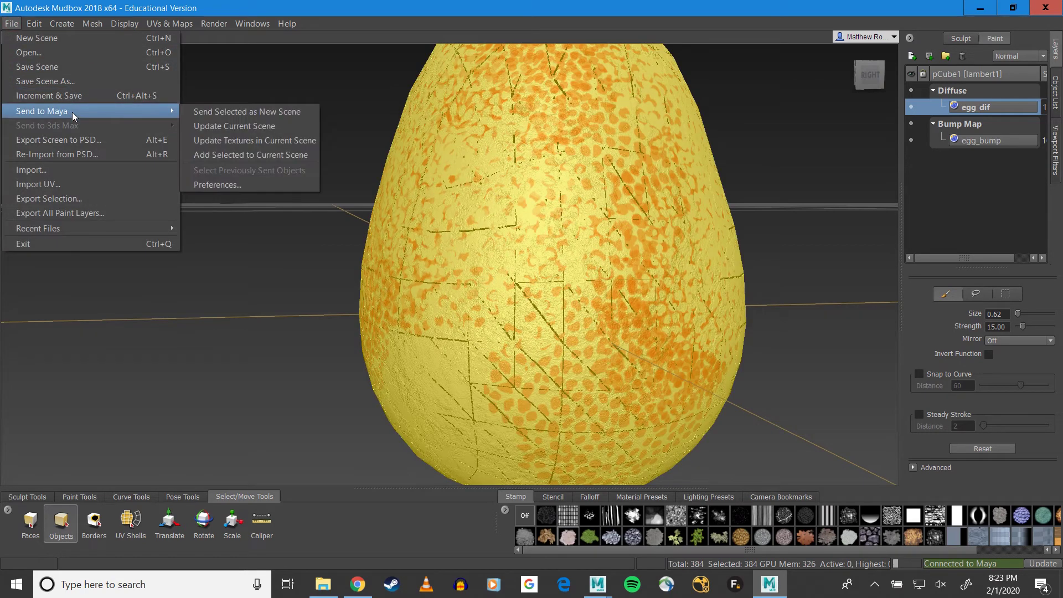
{"action": "left_click", "coordinate": [244, 127]}
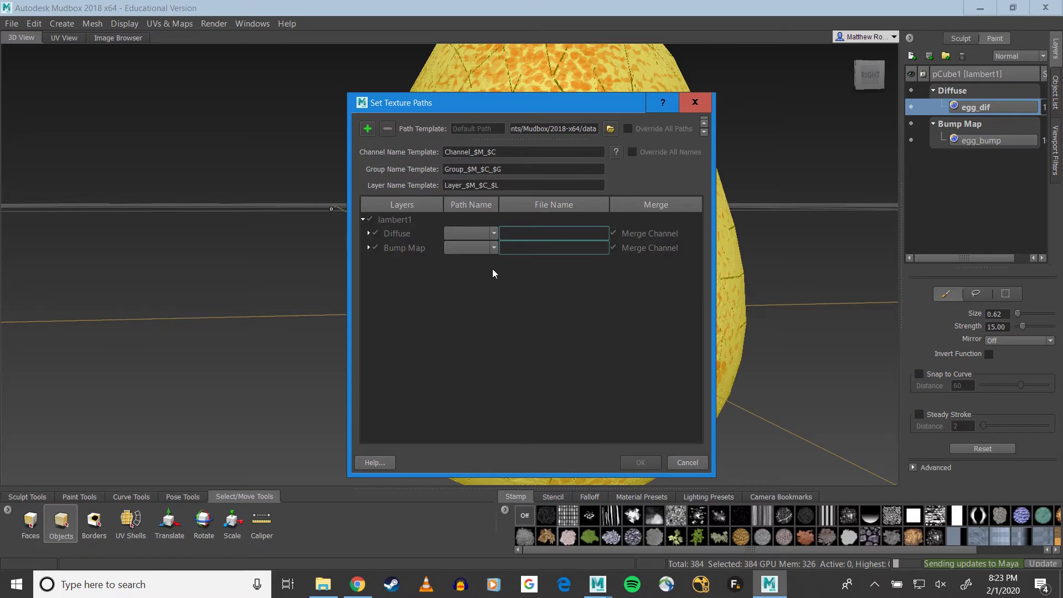
Step: Assign the default path to the Diffuse and Bump Map channels and point its path template to the sourceimages folder
{"action": "left_click", "coordinate": [494, 233]}
{"action": "left_click", "coordinate": [493, 247]}
{"action": "left_click", "coordinate": [494, 248]}
{"action": "left_click", "coordinate": [493, 264]}
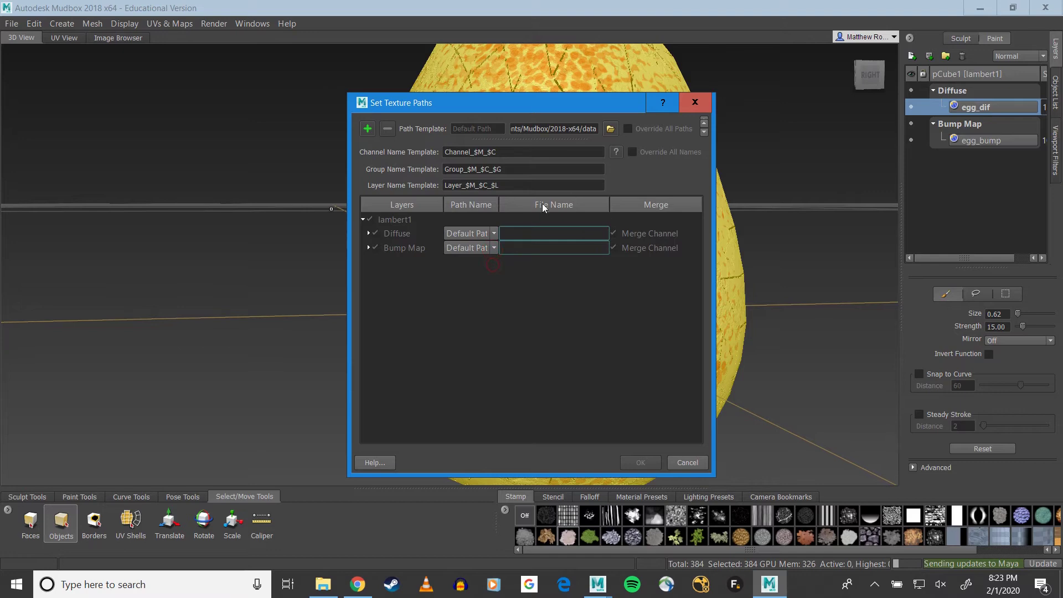
{"action": "left_click", "coordinate": [609, 129]}
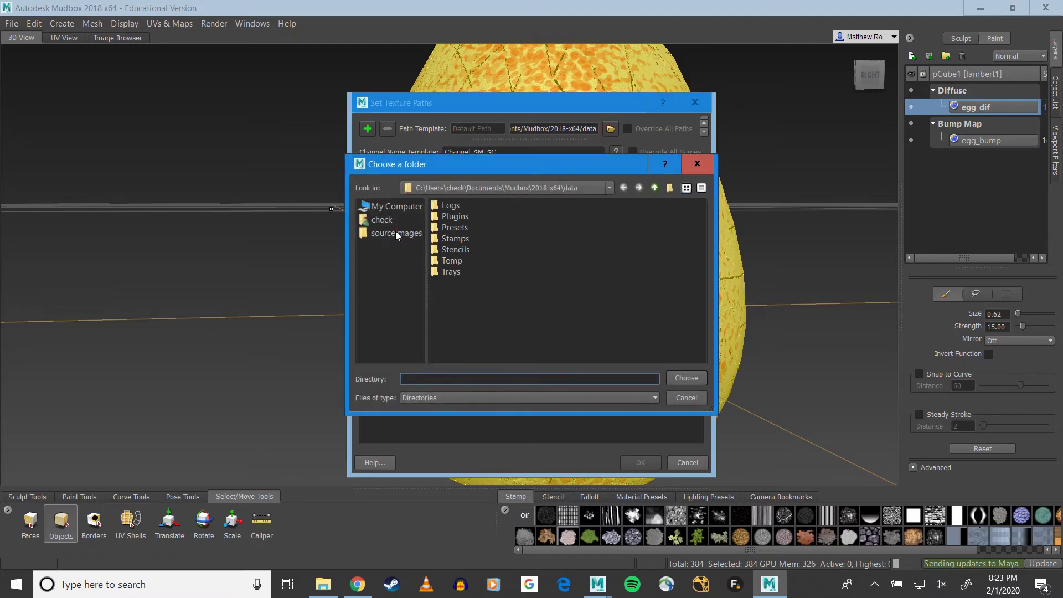
{"action": "left_click", "coordinate": [396, 233]}
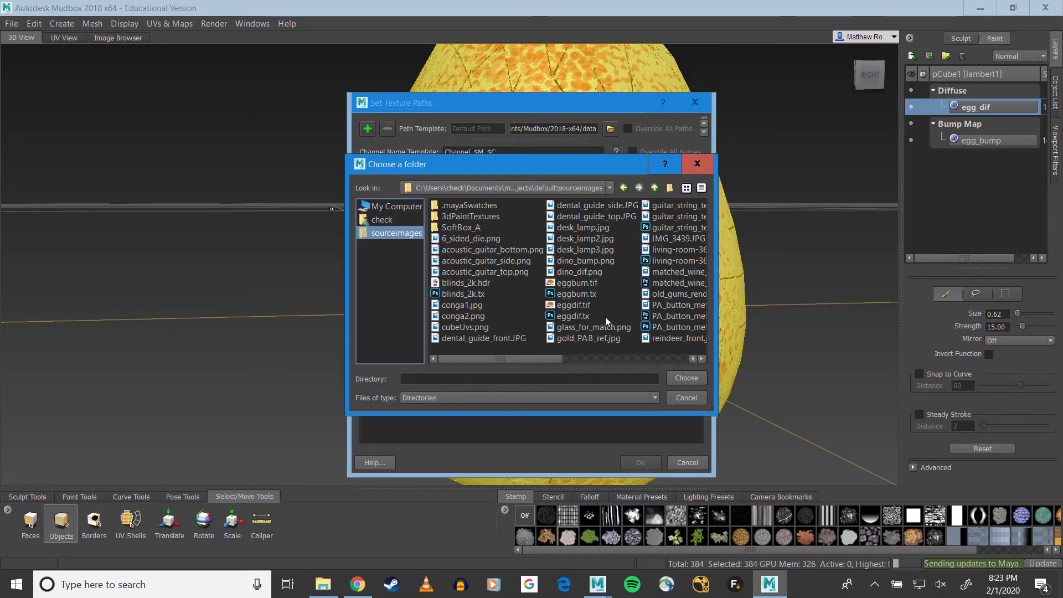
{"action": "left_click", "coordinate": [686, 378]}
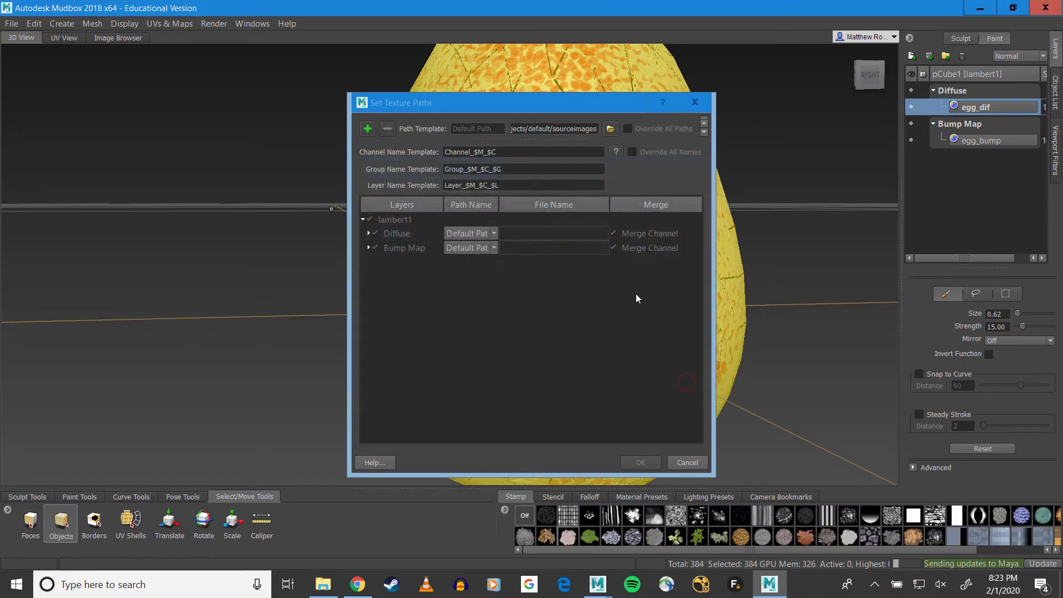
Step: Name the Diffuse texture file eggdiiff and the Bump Map file eggbump, and confirm the texture paths
{"action": "left_click", "coordinate": [580, 295]}
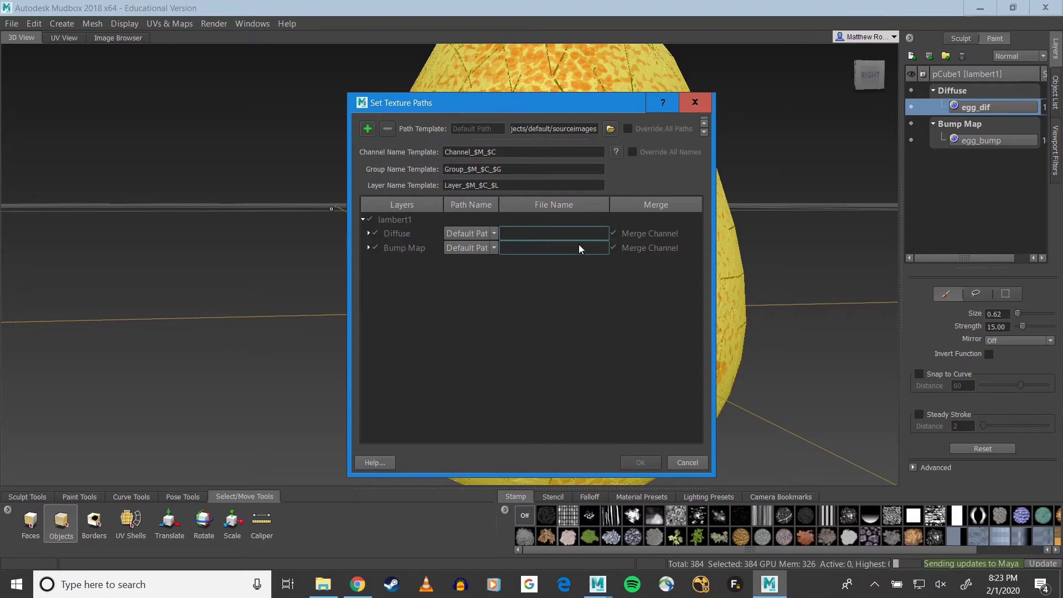
{"action": "left_click", "coordinate": [561, 232]}
{"action": "type", "text": "eggdiiff"}
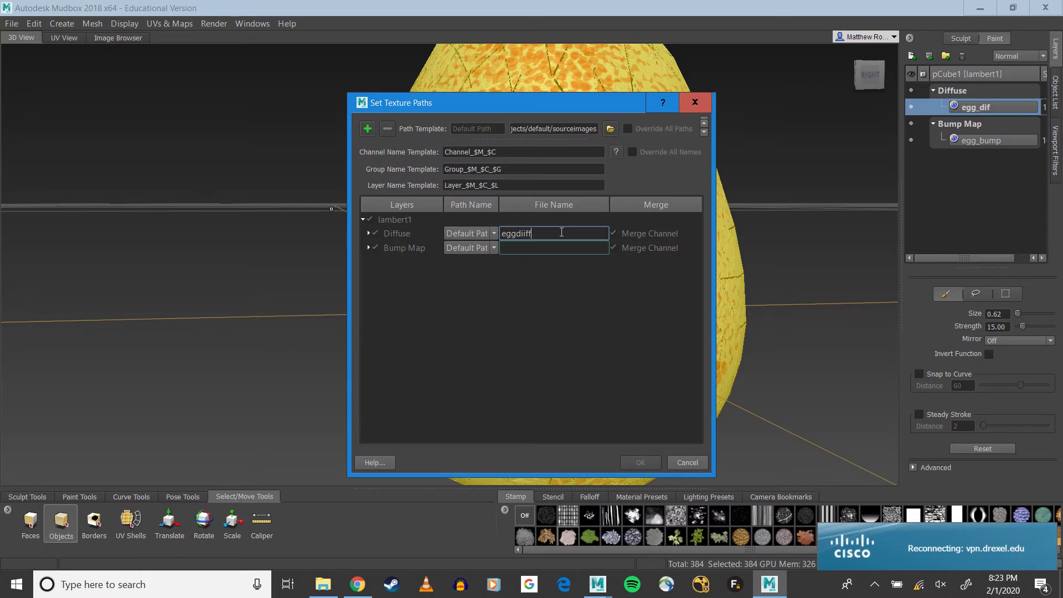
{"action": "left_click", "coordinate": [557, 246]}
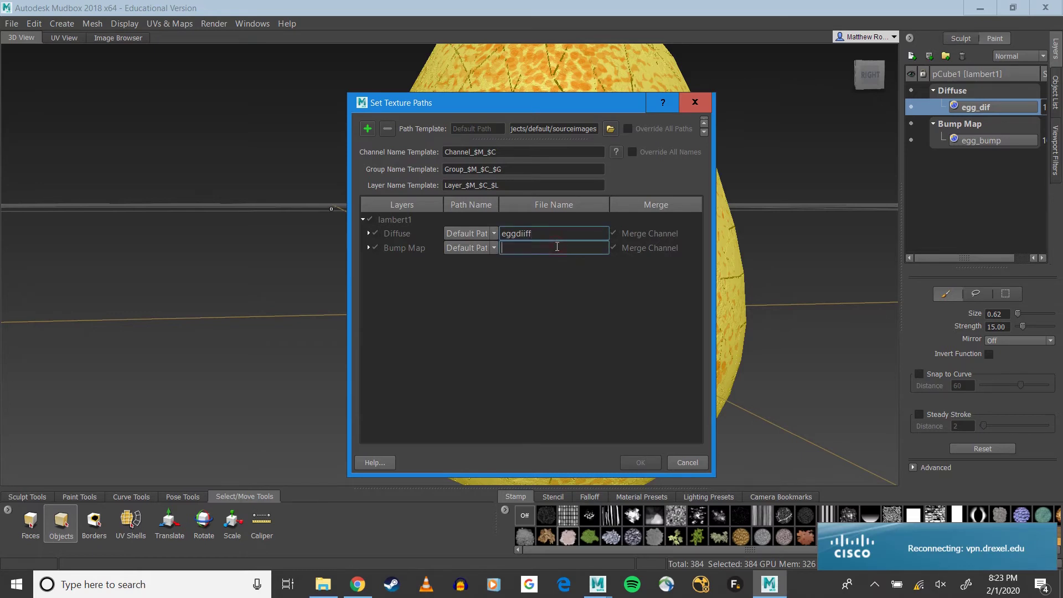
{"action": "type", "text": "eggbump"}
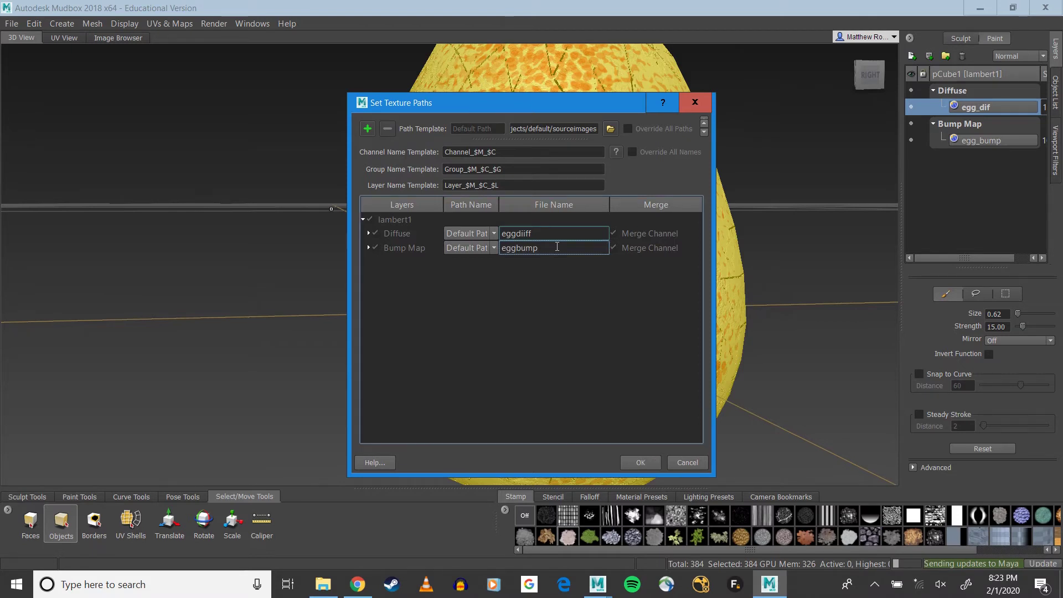
{"action": "left_click", "coordinate": [640, 463]}
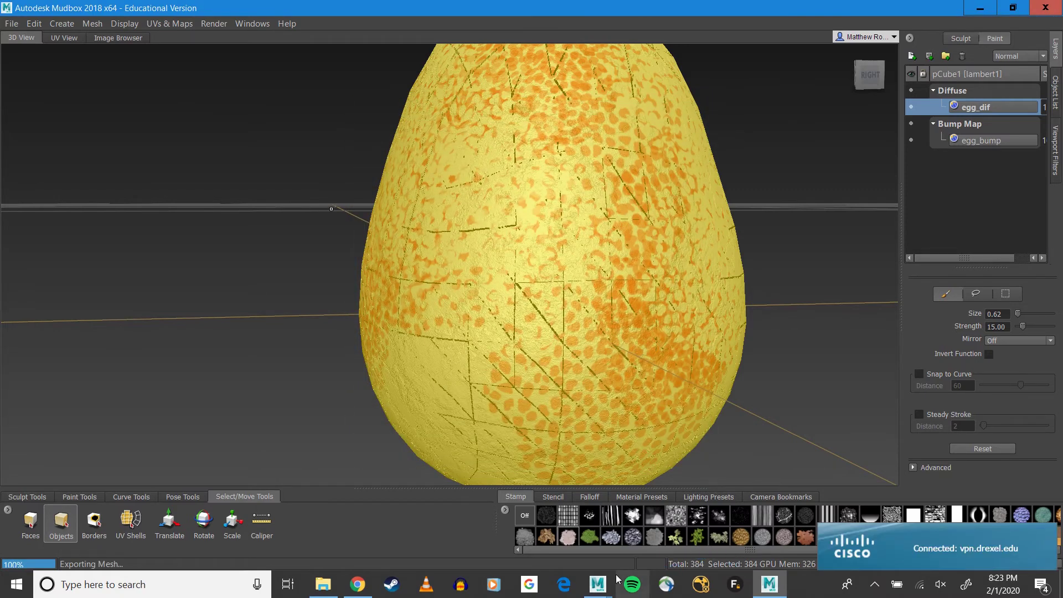
Step: Switch to Maya and display the updated egg with its texture maps, checking the painted surface up close
{"action": "mouse_move", "coordinate": [591, 586]}
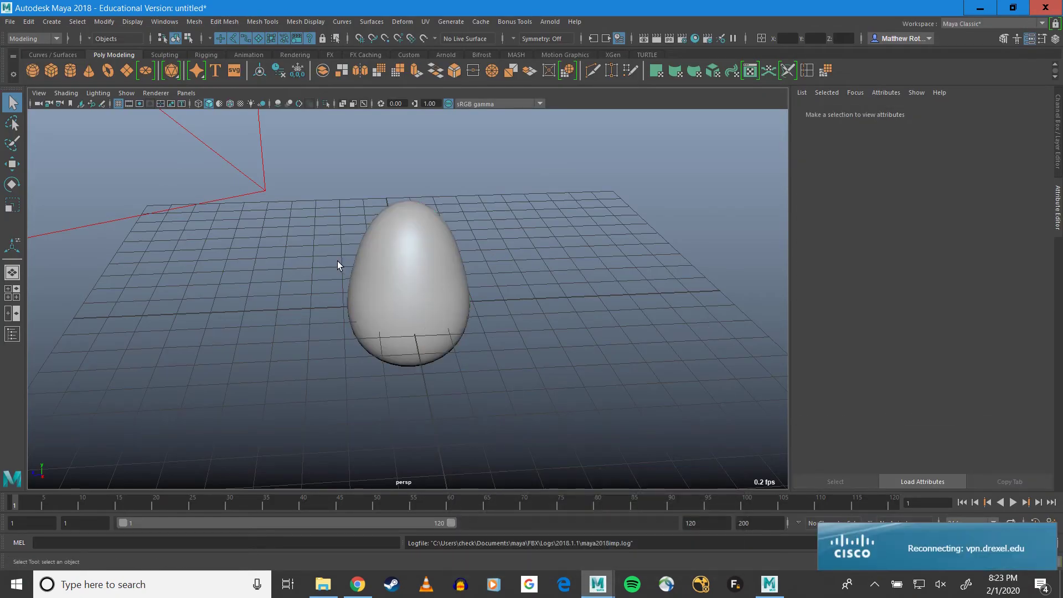
{"action": "key", "text": "6"}
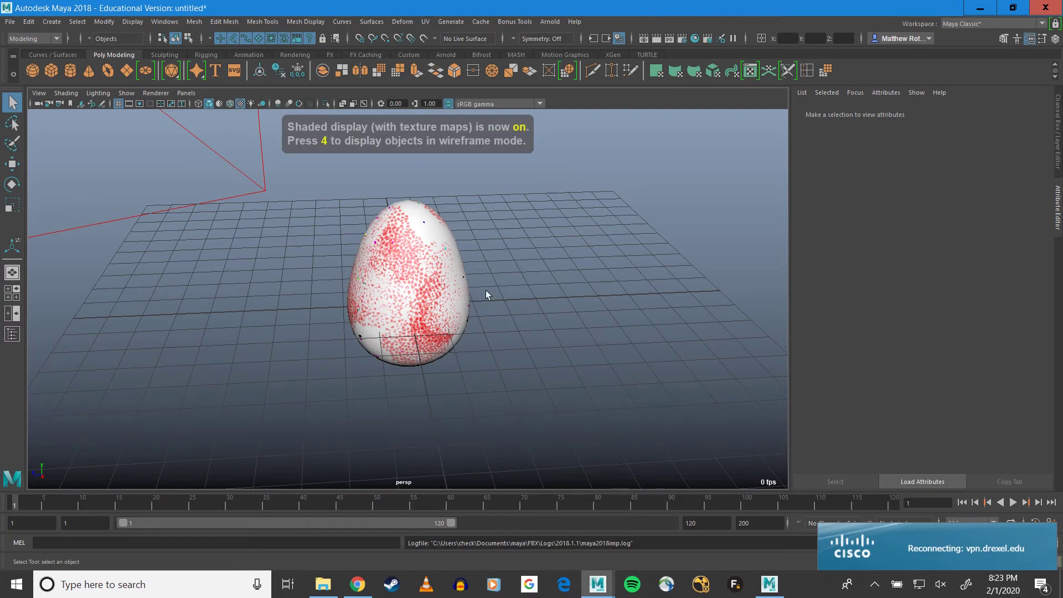
{"action": "left_click_drag", "start_coordinate": [486, 290], "coordinate": [409, 271], "text": "alt"}
{"action": "scroll", "coordinate": [408, 271], "scroll_direction": "up", "scroll_amount": 6}
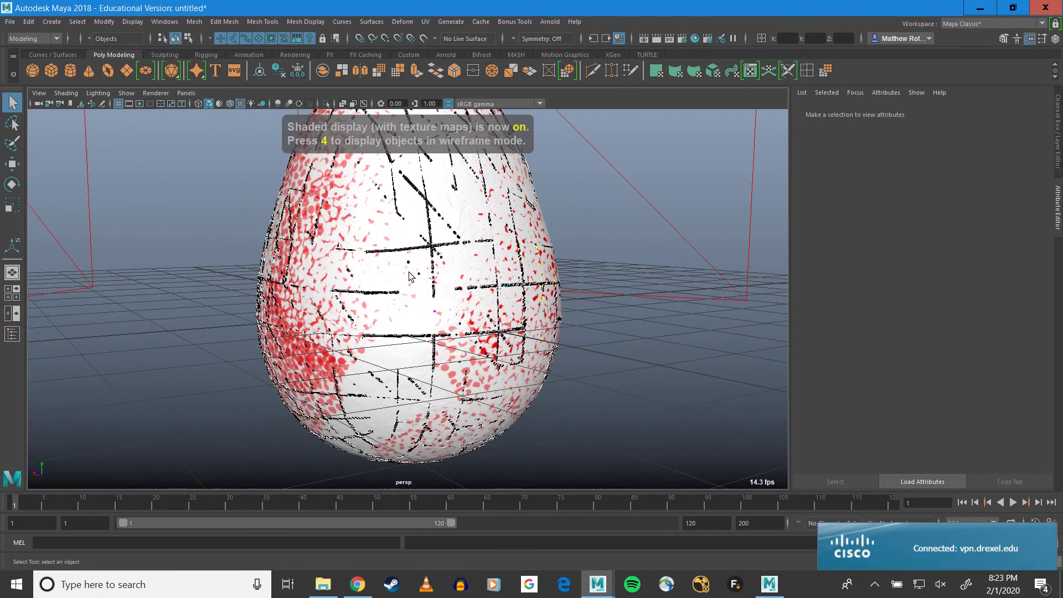
{"action": "scroll", "coordinate": [409, 276], "scroll_direction": "down", "scroll_amount": 5}
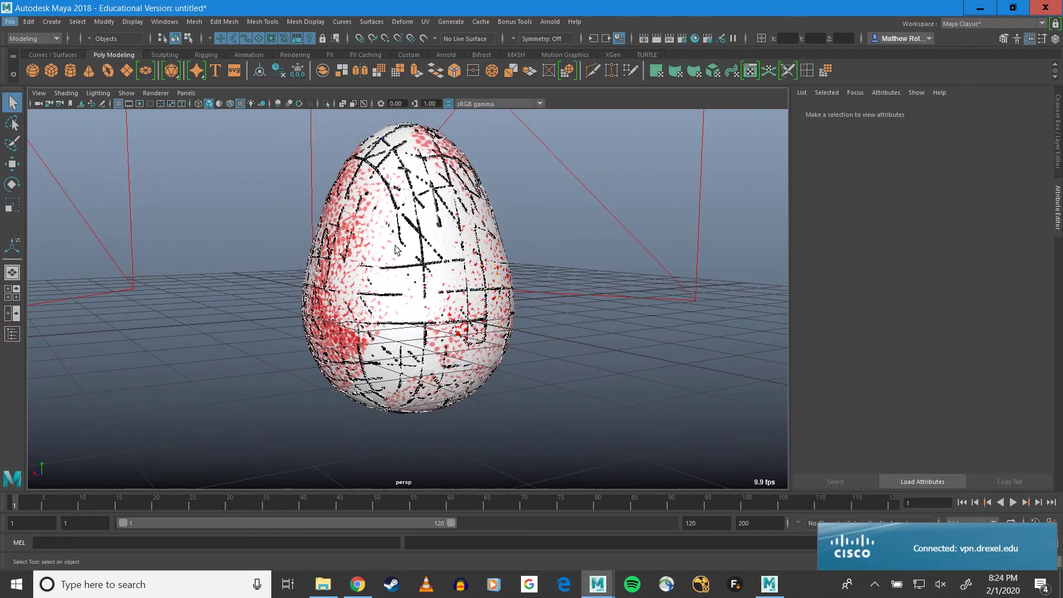
Step: Create an Arnold aiStandardSurface material in the Hypershade
{"action": "left_click", "coordinate": [696, 38]}
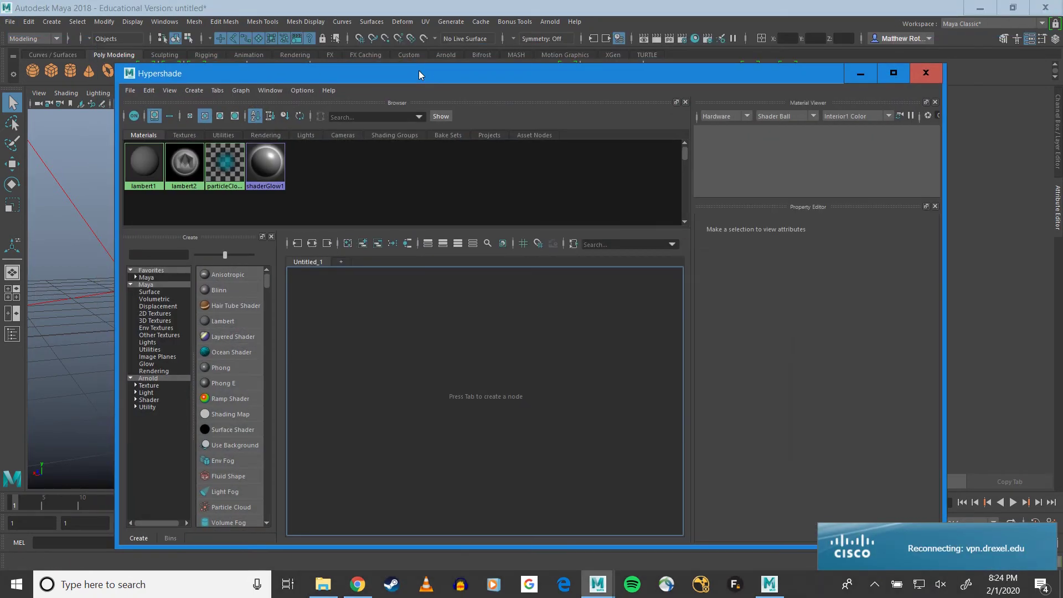
{"action": "left_click", "coordinate": [148, 399]}
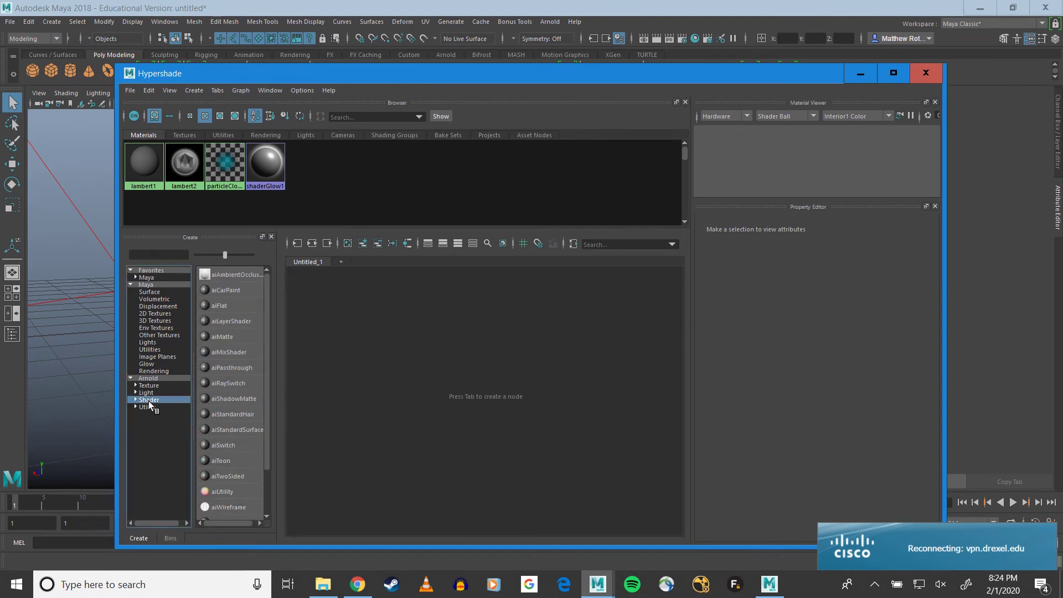
{"action": "left_click", "coordinate": [227, 430]}
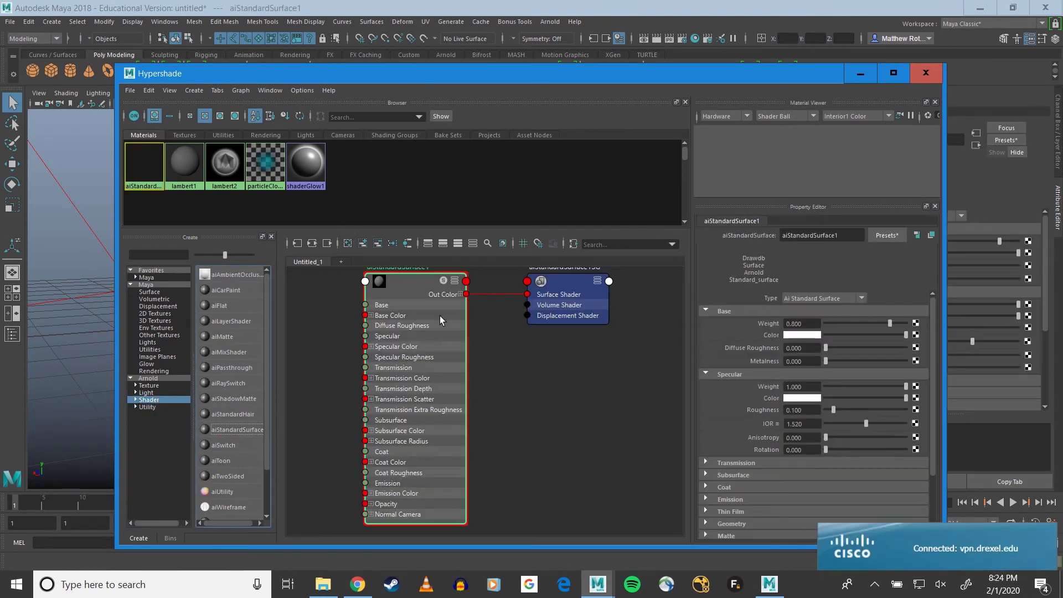
Step: Connect a file texture to the aiStandardSurface base color and load dino_dif.png from the sourceimages folder
{"action": "left_click", "coordinate": [915, 335]}
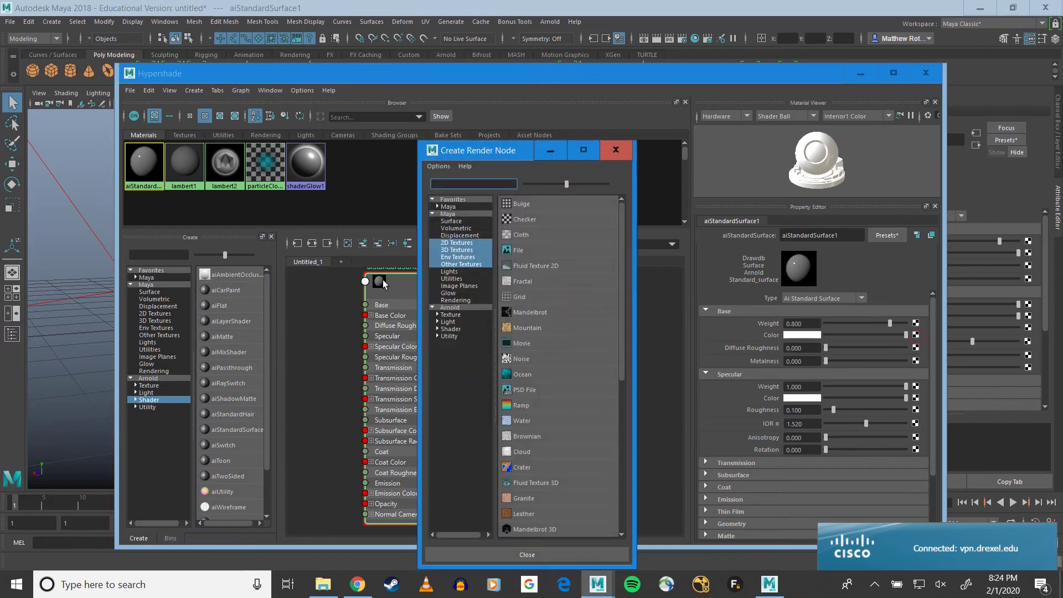
{"action": "left_click", "coordinate": [515, 250]}
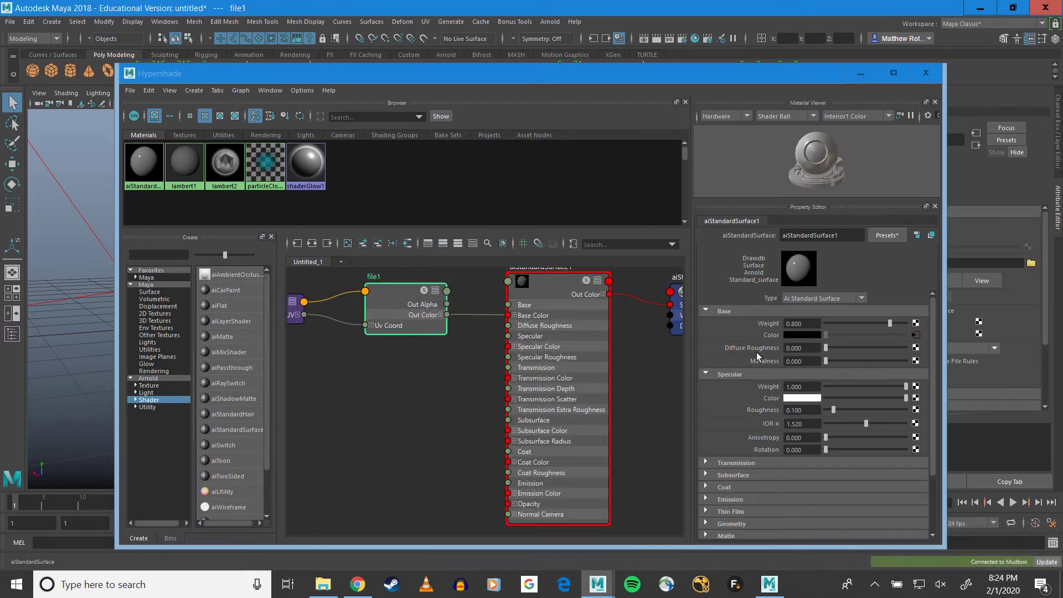
{"action": "left_click", "coordinate": [925, 313]}
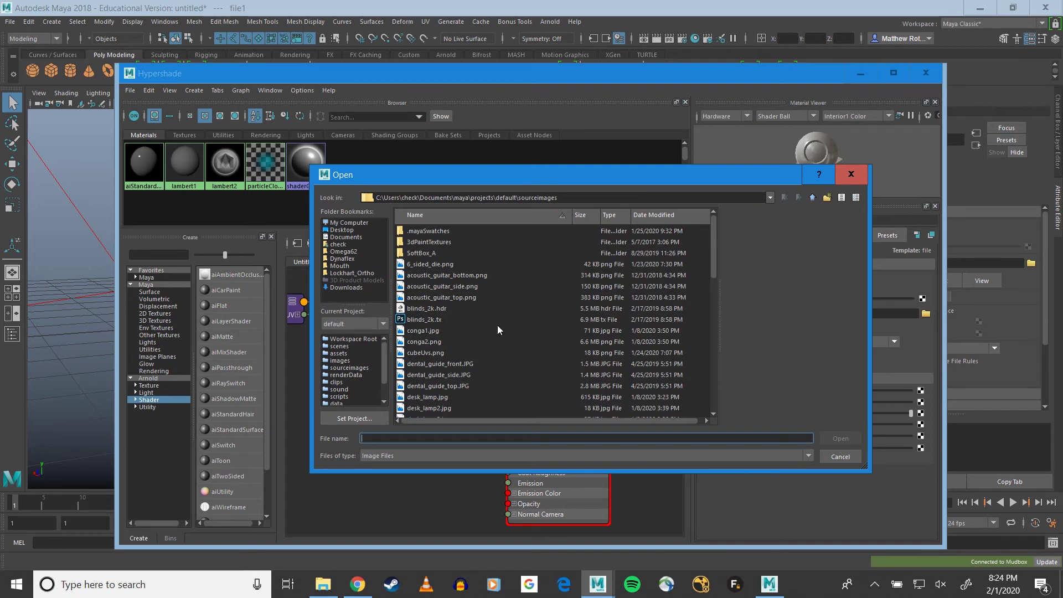
{"action": "scroll", "coordinate": [497, 330], "scroll_direction": "down", "scroll_amount": 2}
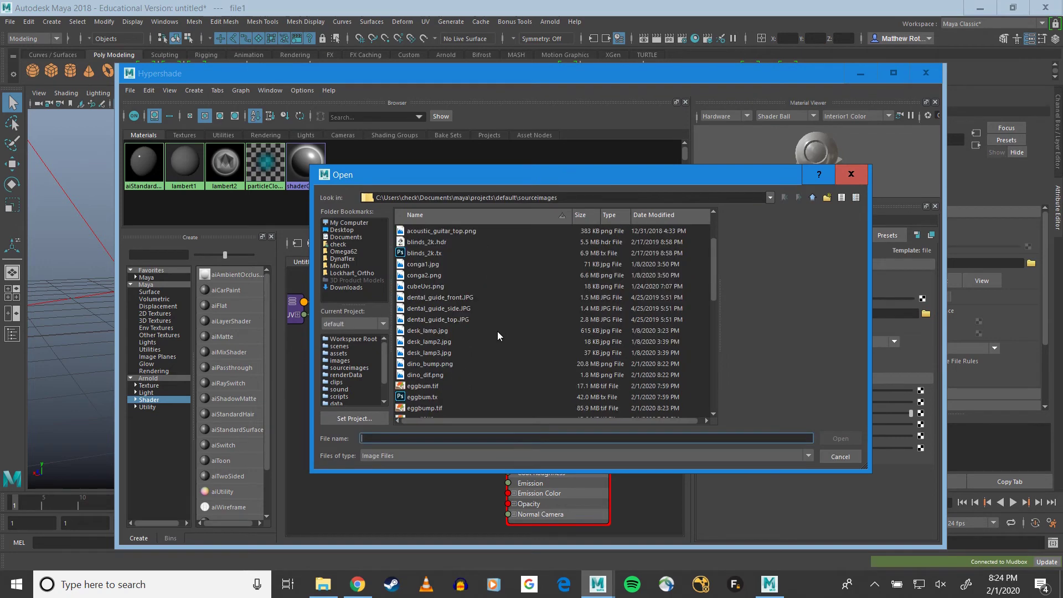
{"action": "left_click", "coordinate": [431, 367]}
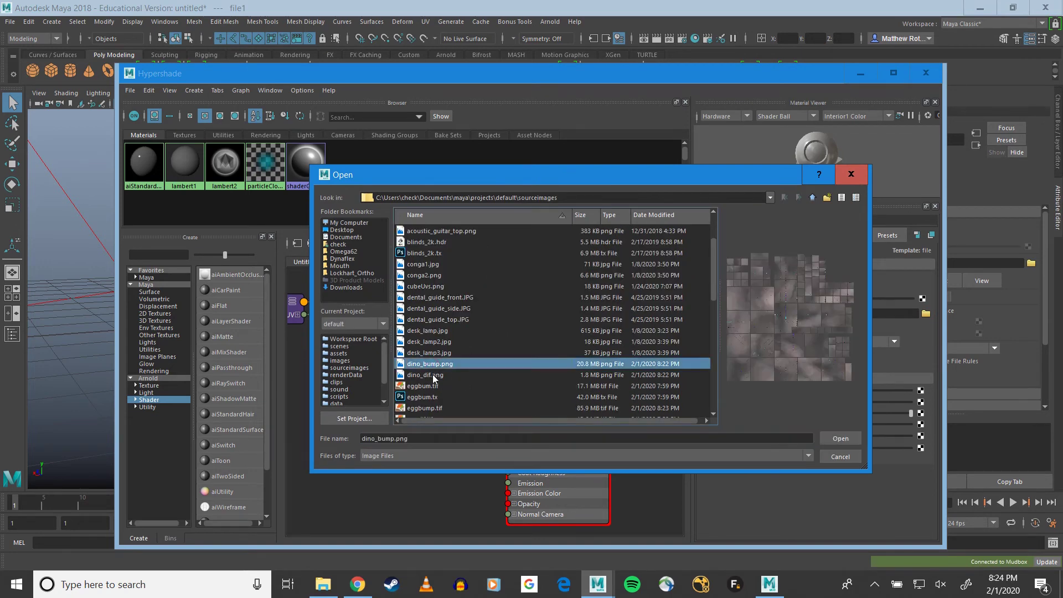
{"action": "left_click", "coordinate": [432, 375]}
{"action": "left_click", "coordinate": [838, 439]}
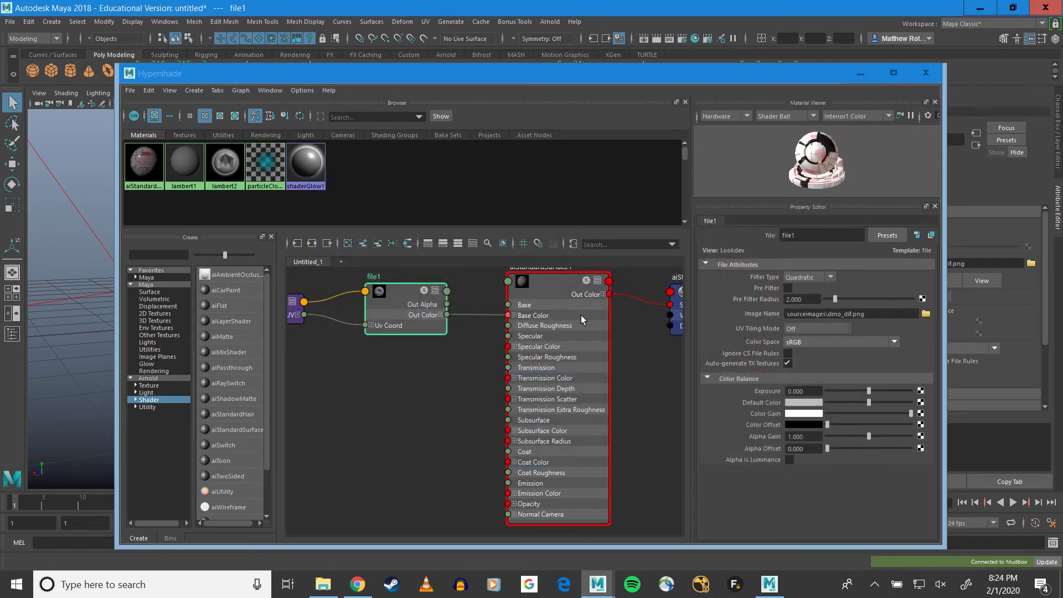
Step: Connect a second file texture to the Bump Mapping attribute in the aiStandardSurface geometry settings
{"action": "left_click", "coordinate": [557, 298]}
{"action": "scroll", "coordinate": [742, 439], "scroll_direction": "down", "scroll_amount": 1}
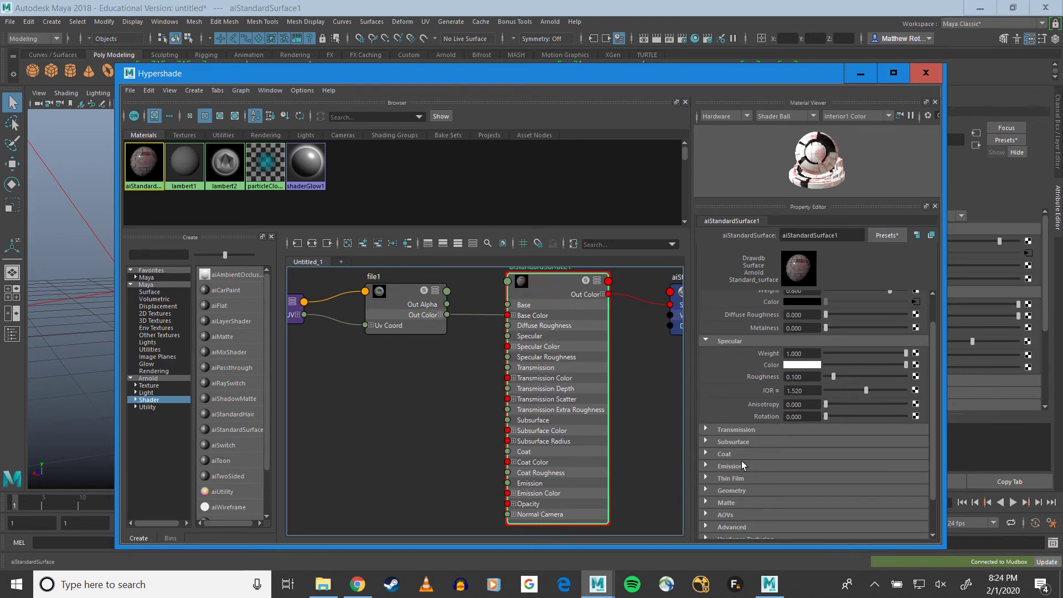
{"action": "left_click", "coordinate": [727, 490]}
{"action": "left_click", "coordinate": [915, 524]}
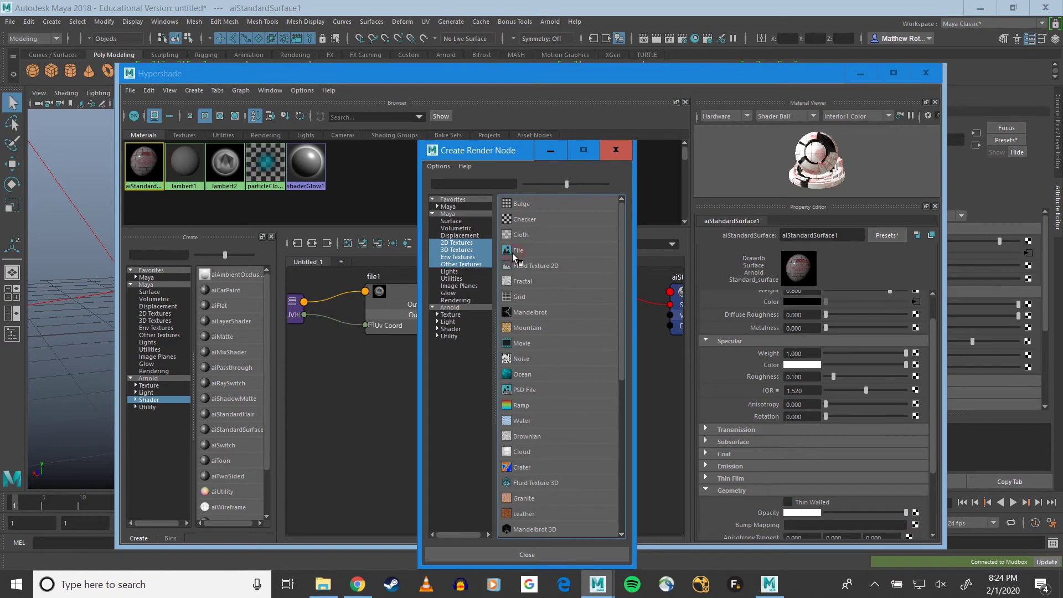
{"action": "left_click", "coordinate": [535, 244]}
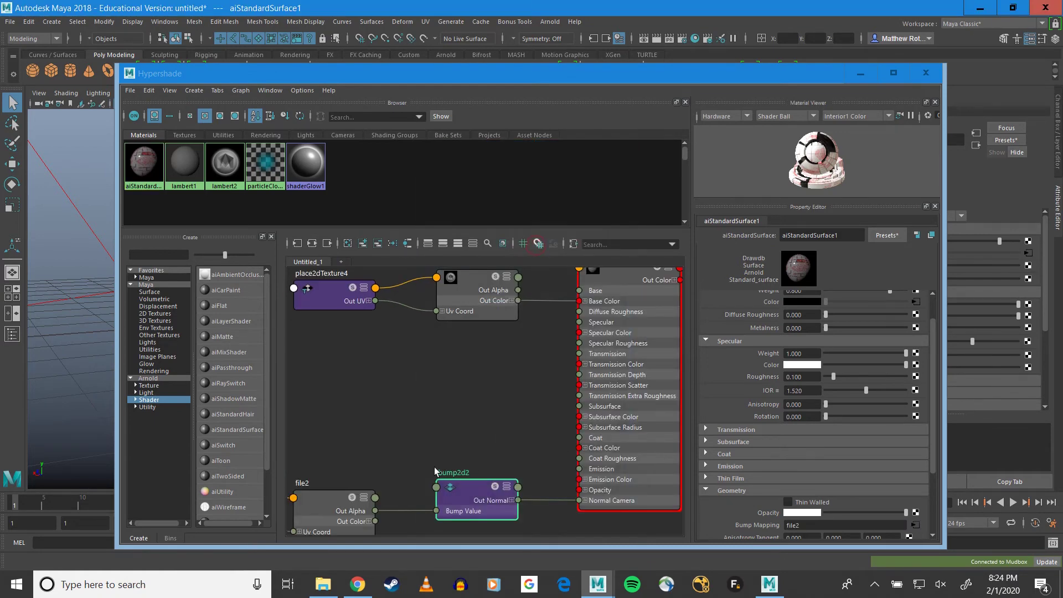
Step: Load dino_bump.png from the sourceimages folder as the image of the bump file texture
{"action": "left_click", "coordinate": [332, 501]}
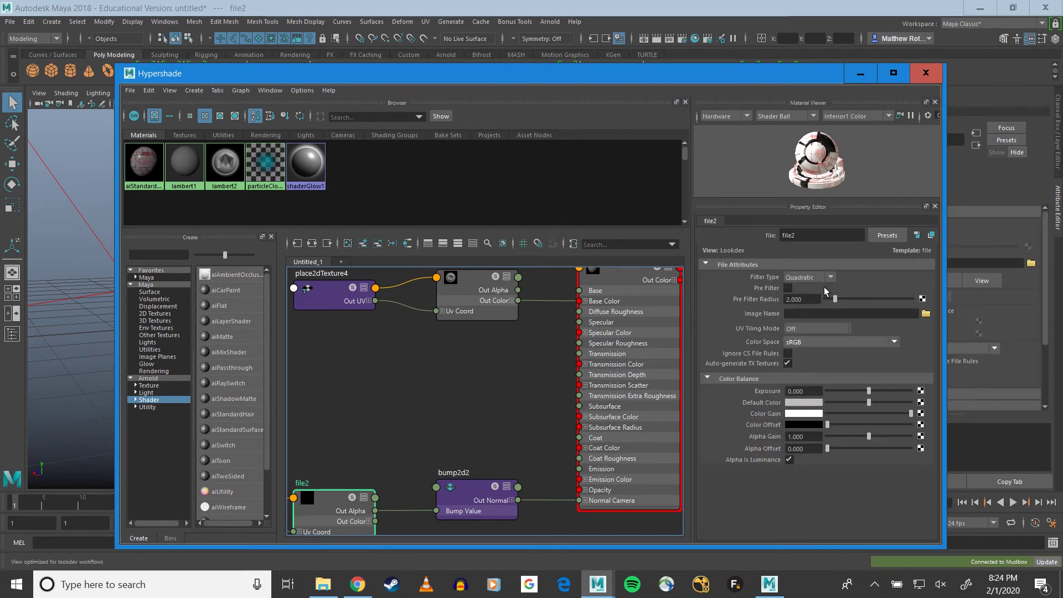
{"action": "left_click", "coordinate": [924, 315]}
{"action": "scroll", "coordinate": [466, 331], "scroll_direction": "down", "scroll_amount": 5}
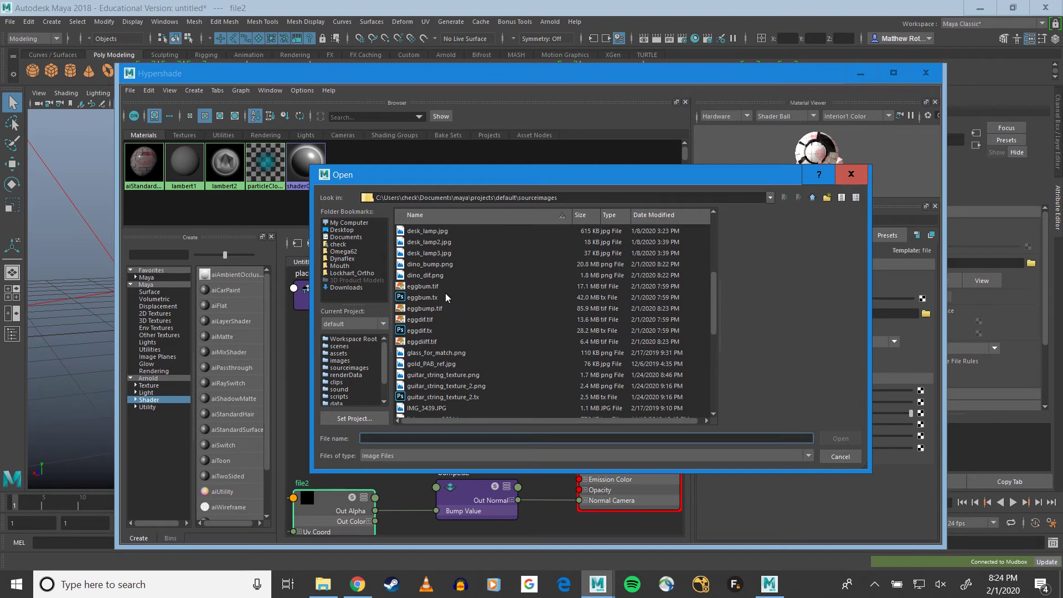
{"action": "left_click", "coordinate": [448, 264]}
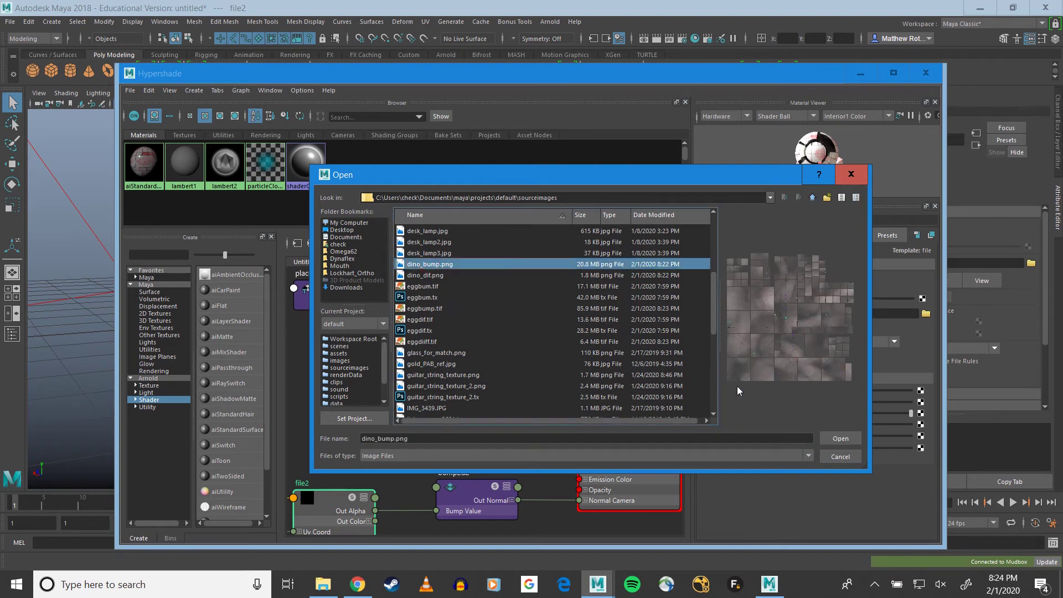
{"action": "left_click", "coordinate": [828, 437]}
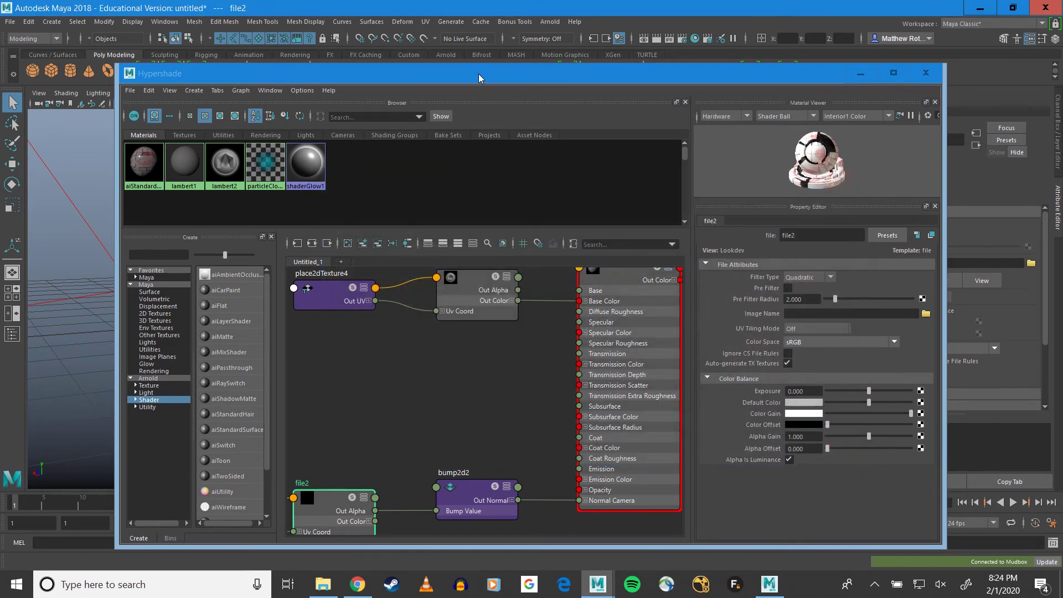
Step: Assign the new aiStandardSurface material to the egg
{"action": "left_click_drag", "start_coordinate": [478, 74], "coordinate": [670, 105]}
{"action": "left_click_drag", "start_coordinate": [785, 118], "coordinate": [775, 150]}
{"action": "left_click", "coordinate": [335, 259]}
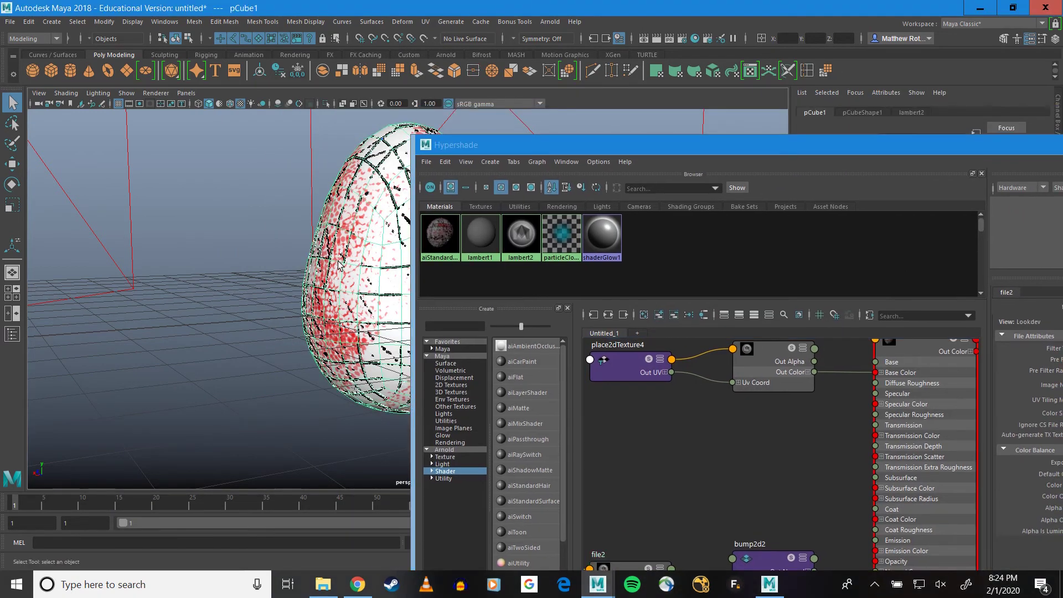
{"action": "right_click_drag", "start_coordinate": [436, 241], "coordinate": [434, 211]}
Step: Set the Bump Depth of the material's bump2d node to 0.1
{"action": "left_click_drag", "start_coordinate": [570, 148], "coordinate": [377, 118]}
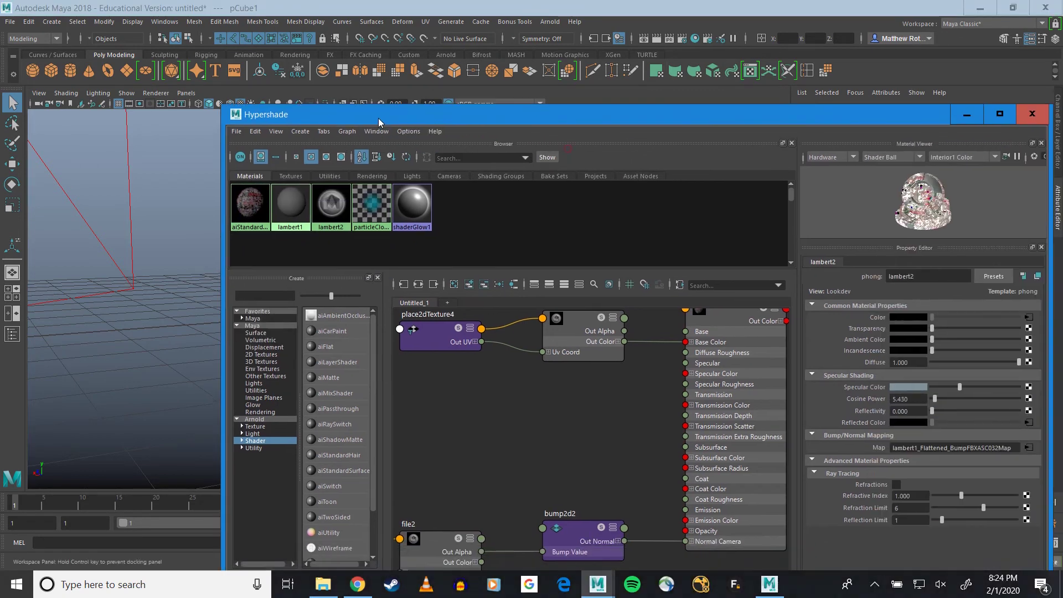
{"action": "left_click", "coordinate": [584, 534]}
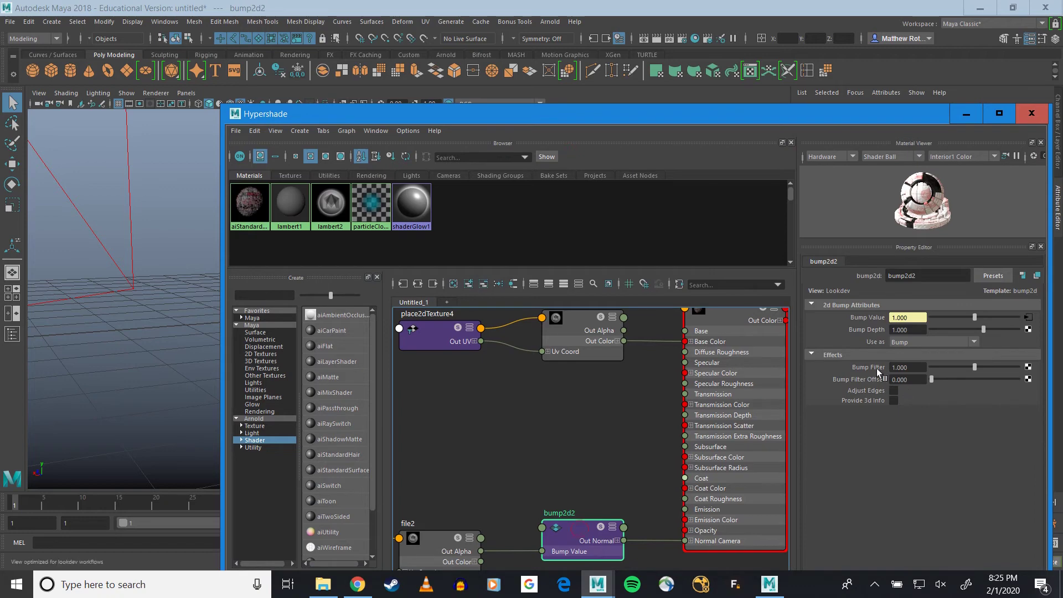
{"action": "left_click", "coordinate": [907, 329]}
{"action": "type", "text": "0.1"}
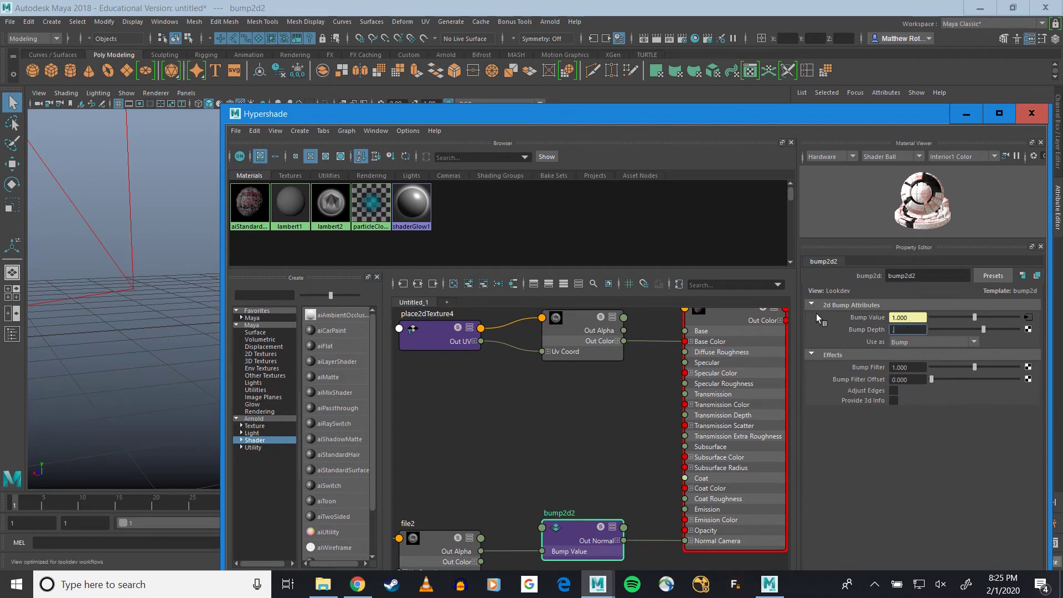
{"action": "key", "text": "Return"}
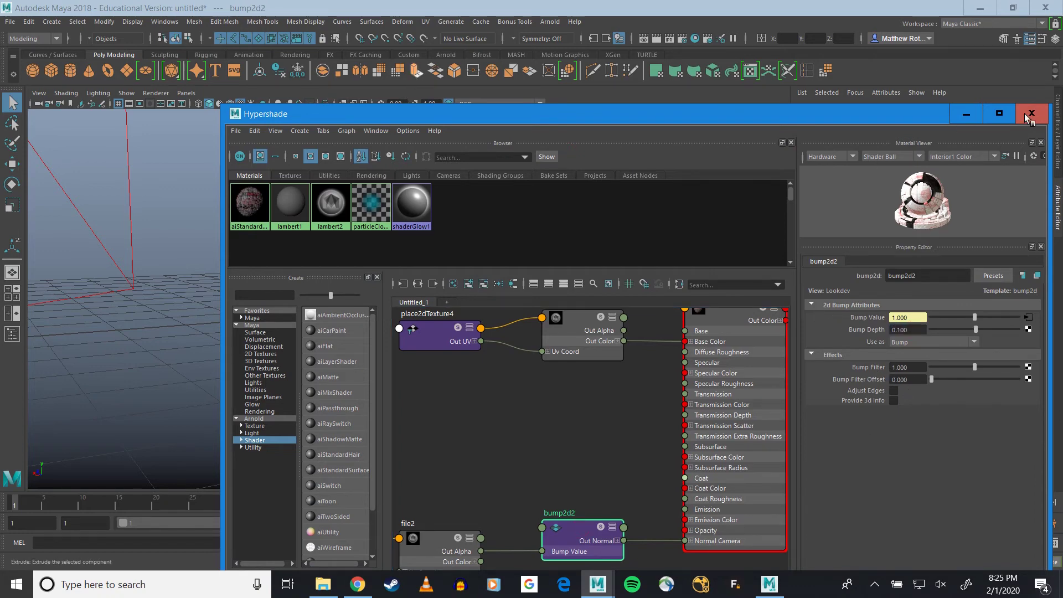
Step: Render the egg with Arnold and check the speckles and bump detail in the rendered image
{"action": "left_click_drag", "start_coordinate": [884, 117], "coordinate": [809, 460]}
{"action": "left_click", "coordinate": [554, 21]}
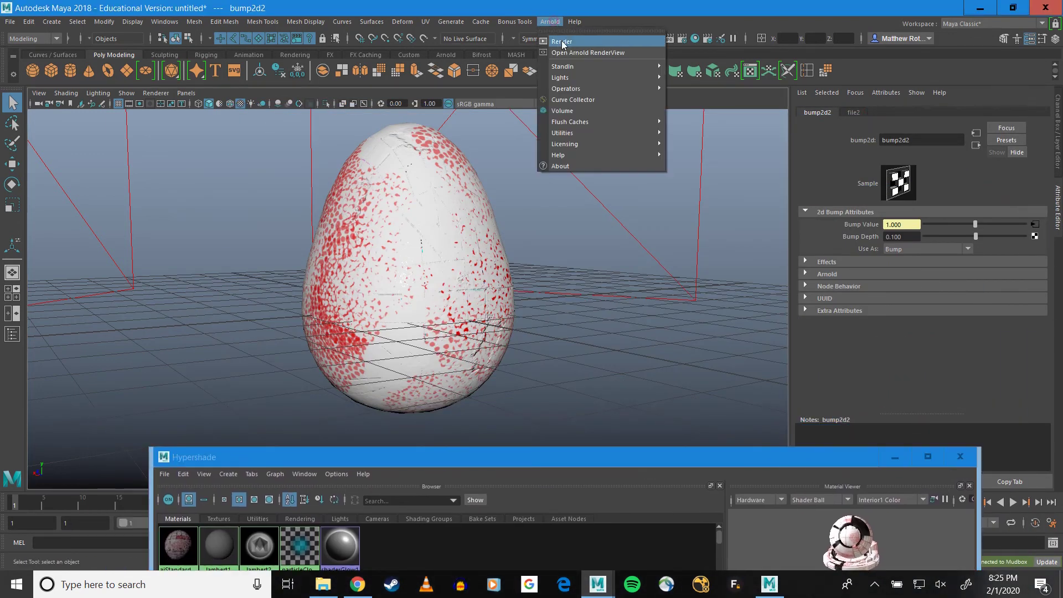
{"action": "left_click", "coordinate": [561, 41]}
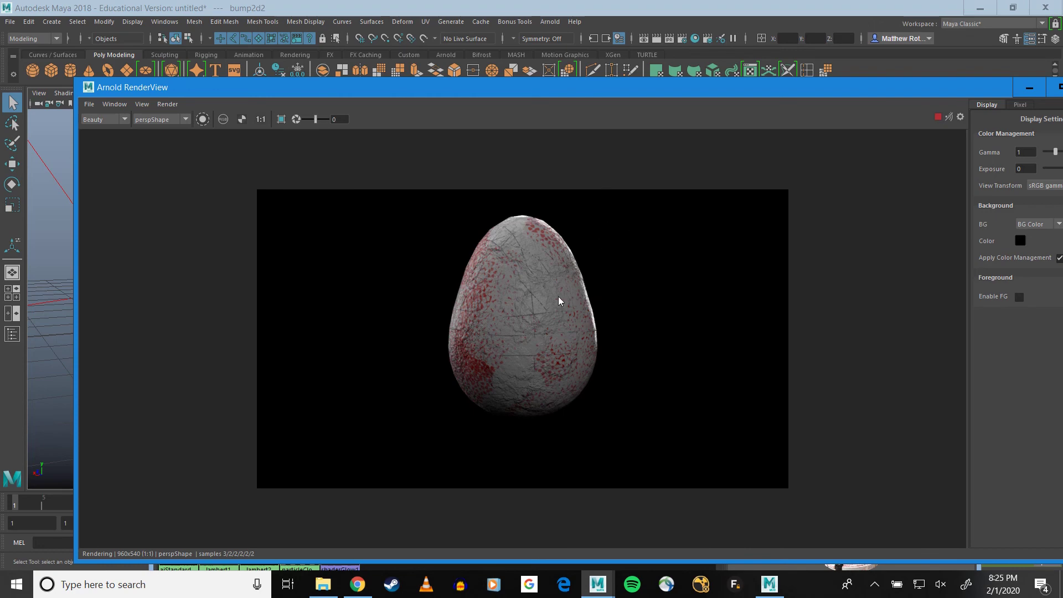
{"action": "scroll", "coordinate": [556, 309], "scroll_direction": "up", "scroll_amount": 4}
{"action": "scroll", "coordinate": [556, 309], "scroll_direction": "down", "scroll_amount": 2}
{"action": "scroll", "coordinate": [563, 312], "scroll_direction": "down", "scroll_amount": 1}
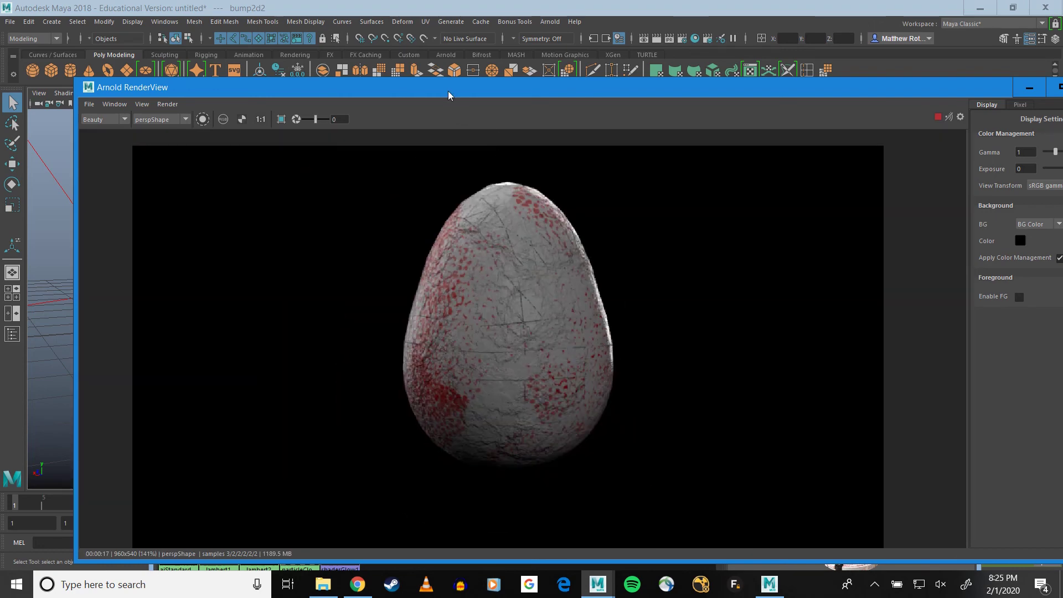
Step: Re-render the egg from its more densely speckled side in the running Arnold RenderView
{"action": "left_click_drag", "start_coordinate": [448, 91], "coordinate": [595, 224]}
{"action": "left_click_drag", "start_coordinate": [464, 185], "coordinate": [618, 170], "text": "alt"}
{"action": "left_click_drag", "start_coordinate": [577, 216], "coordinate": [873, 112]}
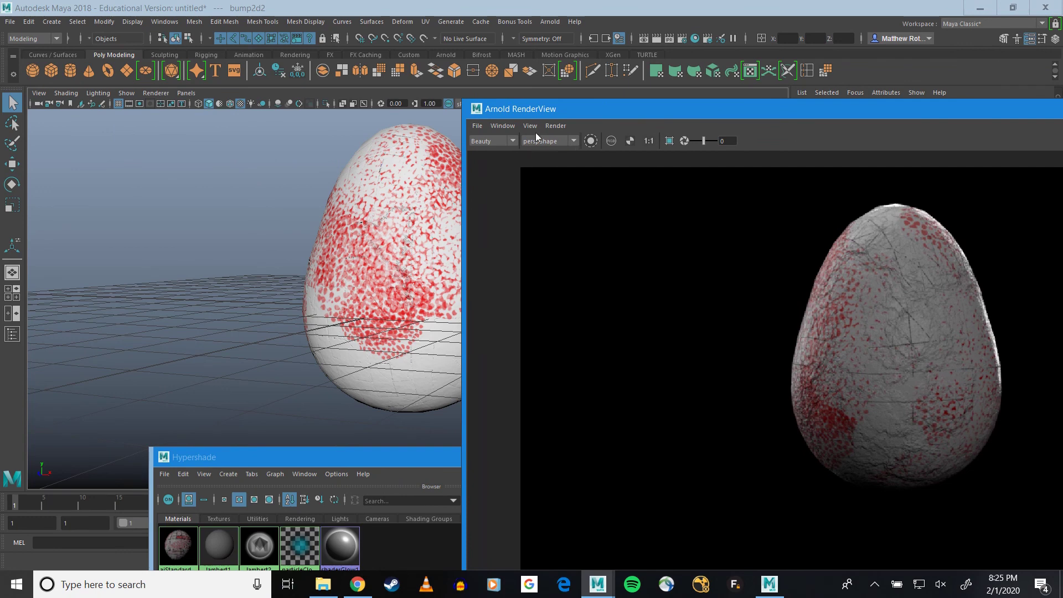
{"action": "left_click", "coordinate": [562, 124]}
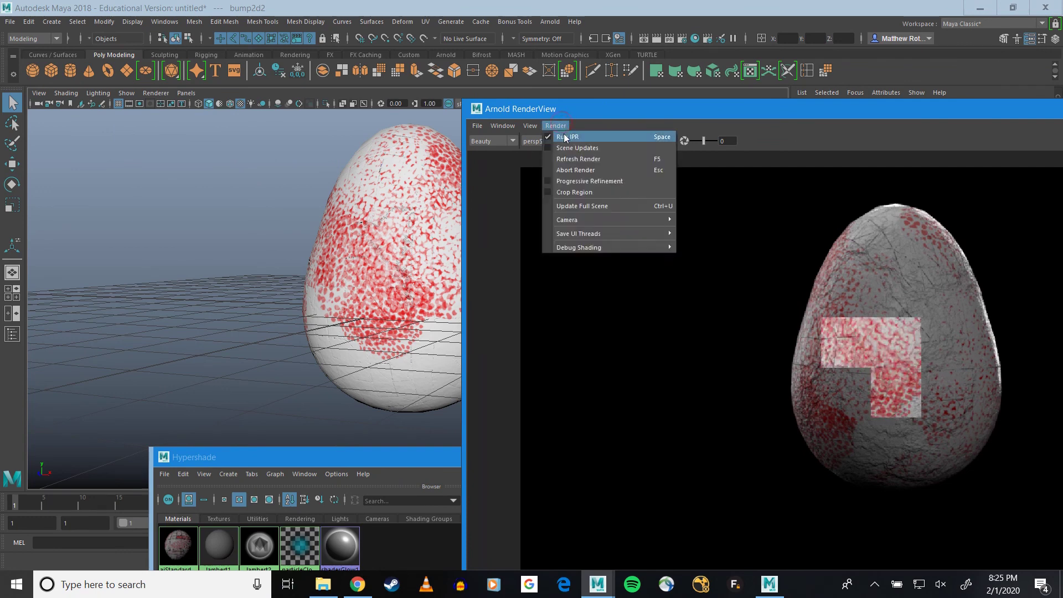
{"action": "left_click", "coordinate": [620, 105]}
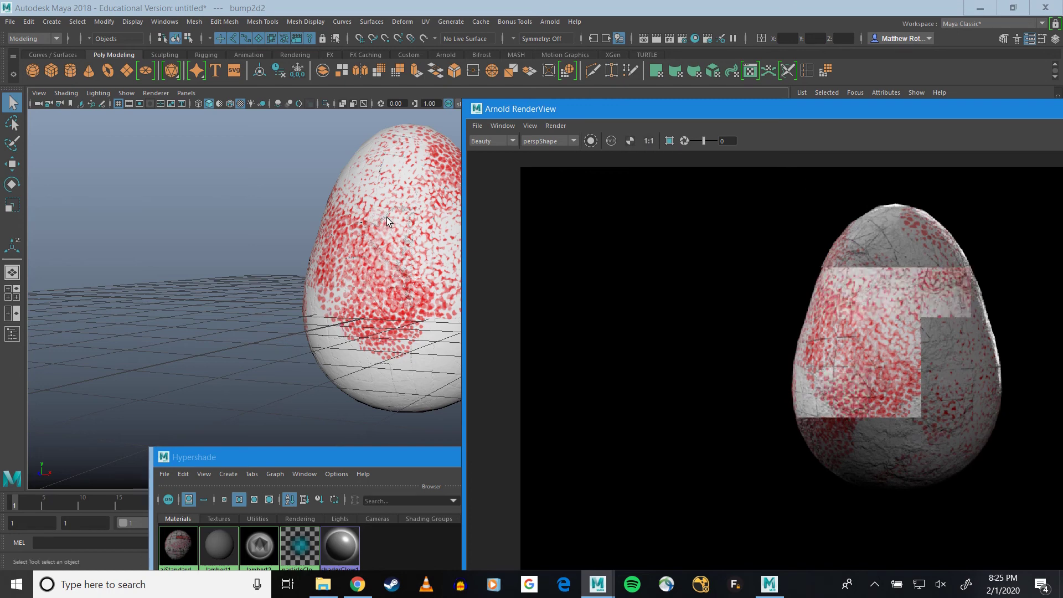
Step: Examine the finished Arnold render of the egg, including a close look at its speckles and surface cracks
{"action": "left_click_drag", "start_coordinate": [687, 114], "coordinate": [571, 72]}
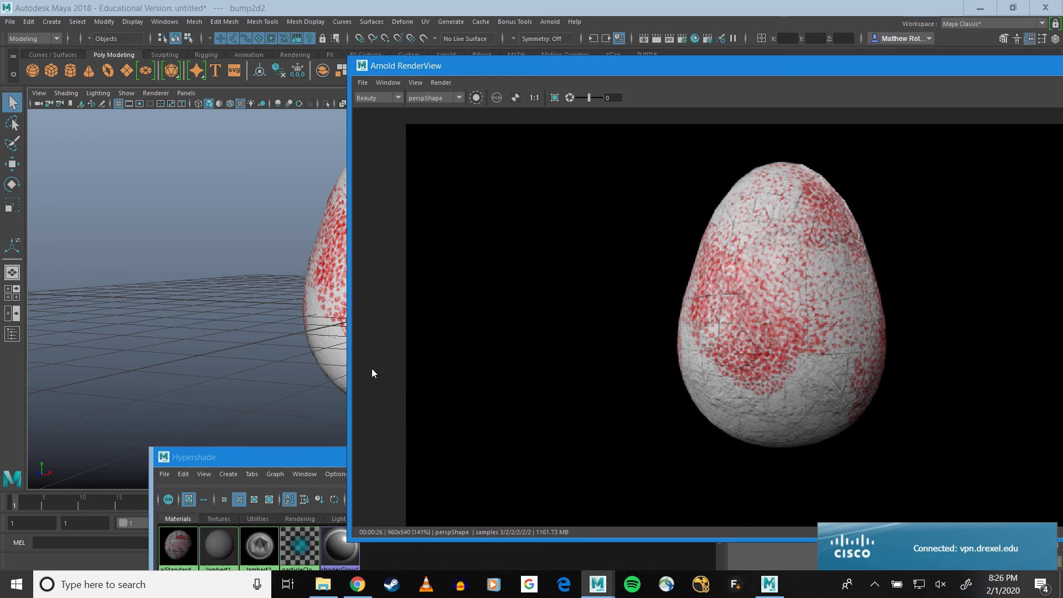
{"action": "left_click_drag", "start_coordinate": [578, 68], "coordinate": [345, 64]}
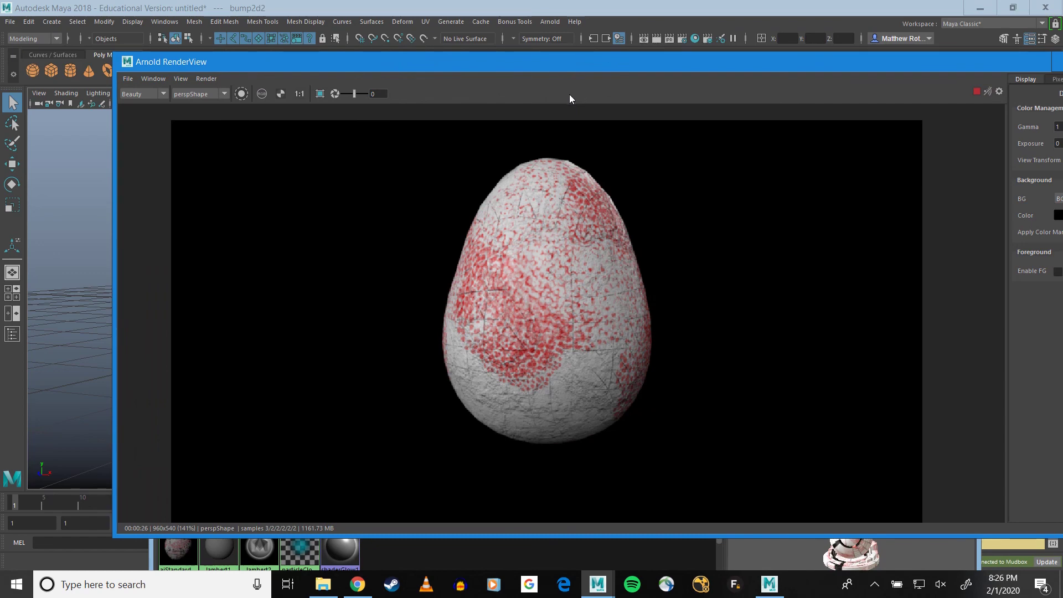
{"action": "left_click_drag", "start_coordinate": [571, 69], "coordinate": [419, 107]}
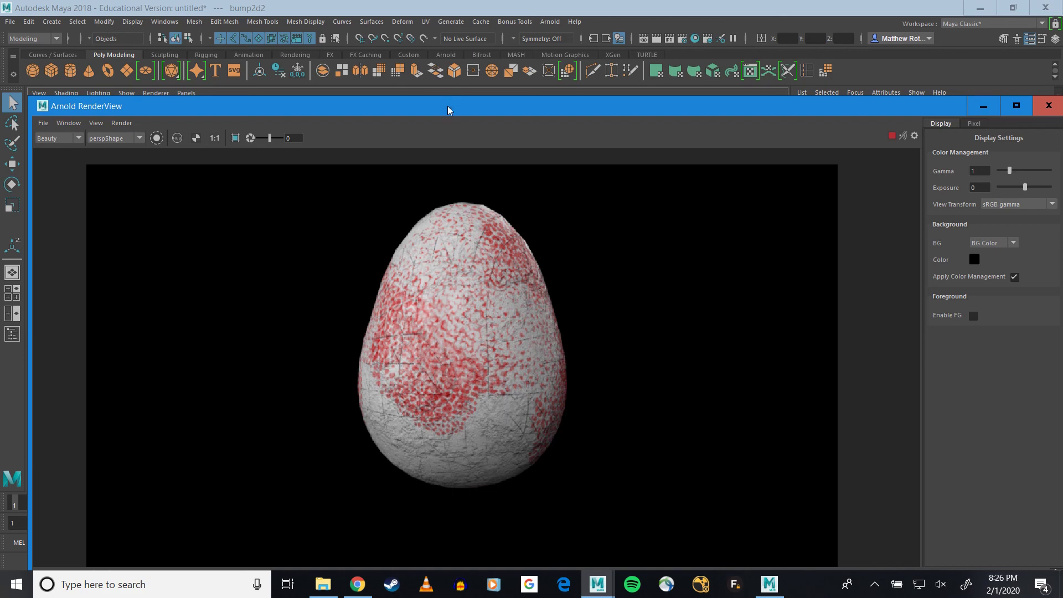
{"action": "left_click_drag", "start_coordinate": [447, 105], "coordinate": [439, 72]}
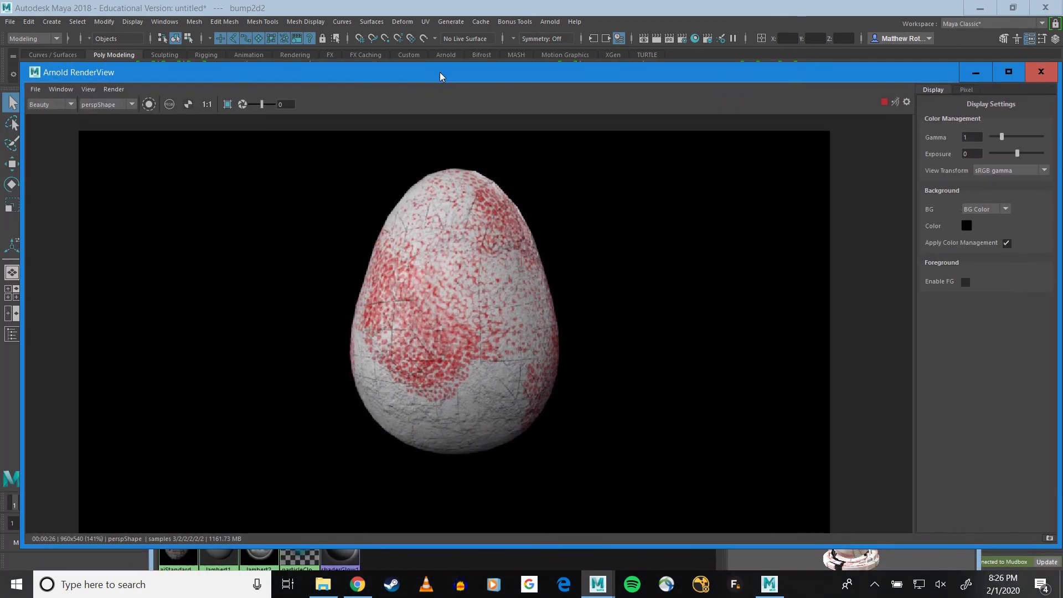
{"action": "scroll", "coordinate": [483, 290], "scroll_direction": "up", "scroll_amount": 3}
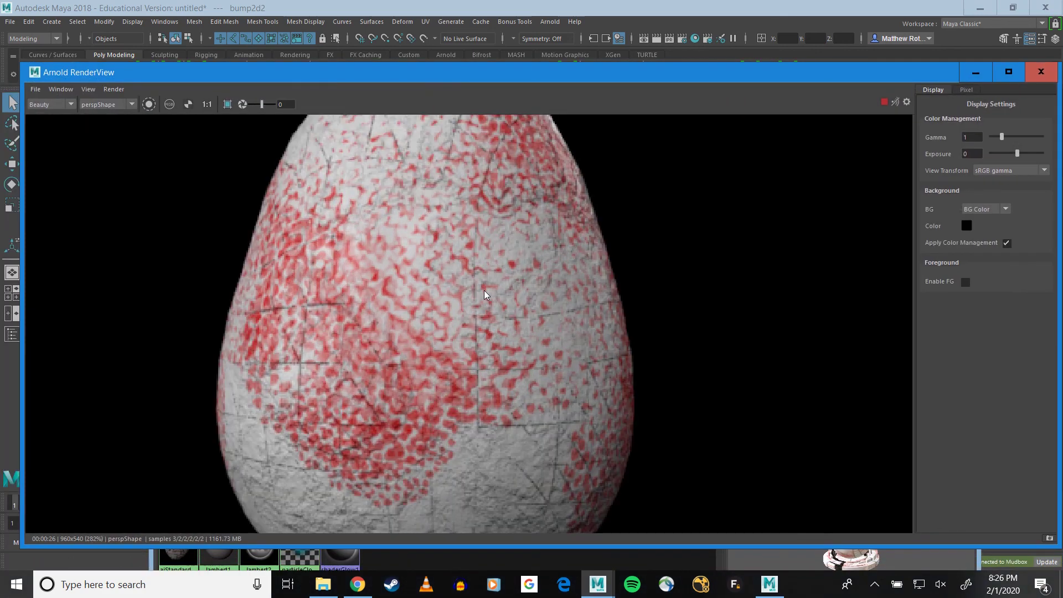
{"action": "scroll", "coordinate": [483, 290], "scroll_direction": "down", "scroll_amount": 3}
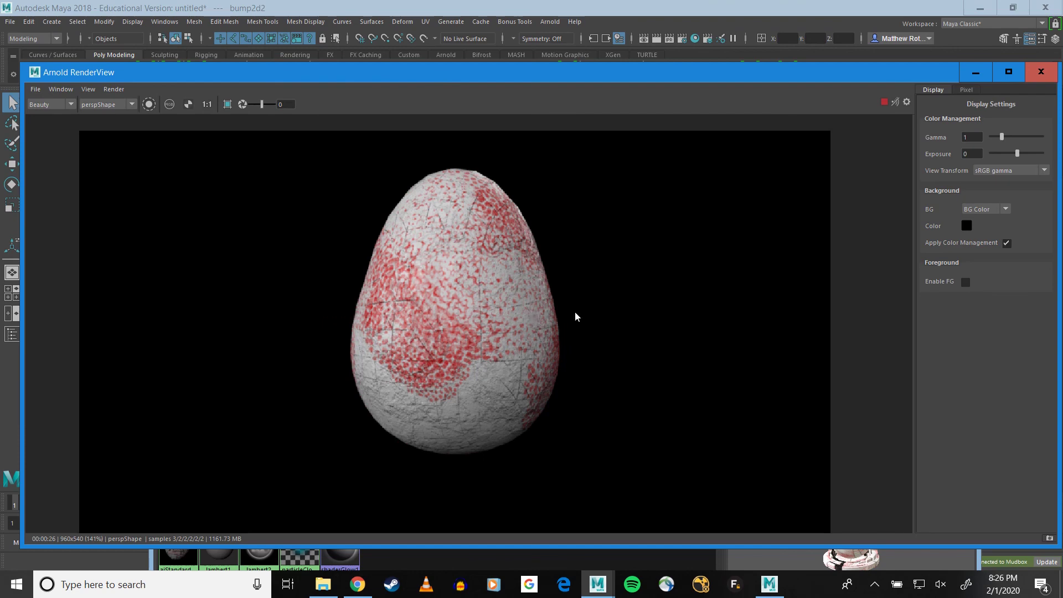